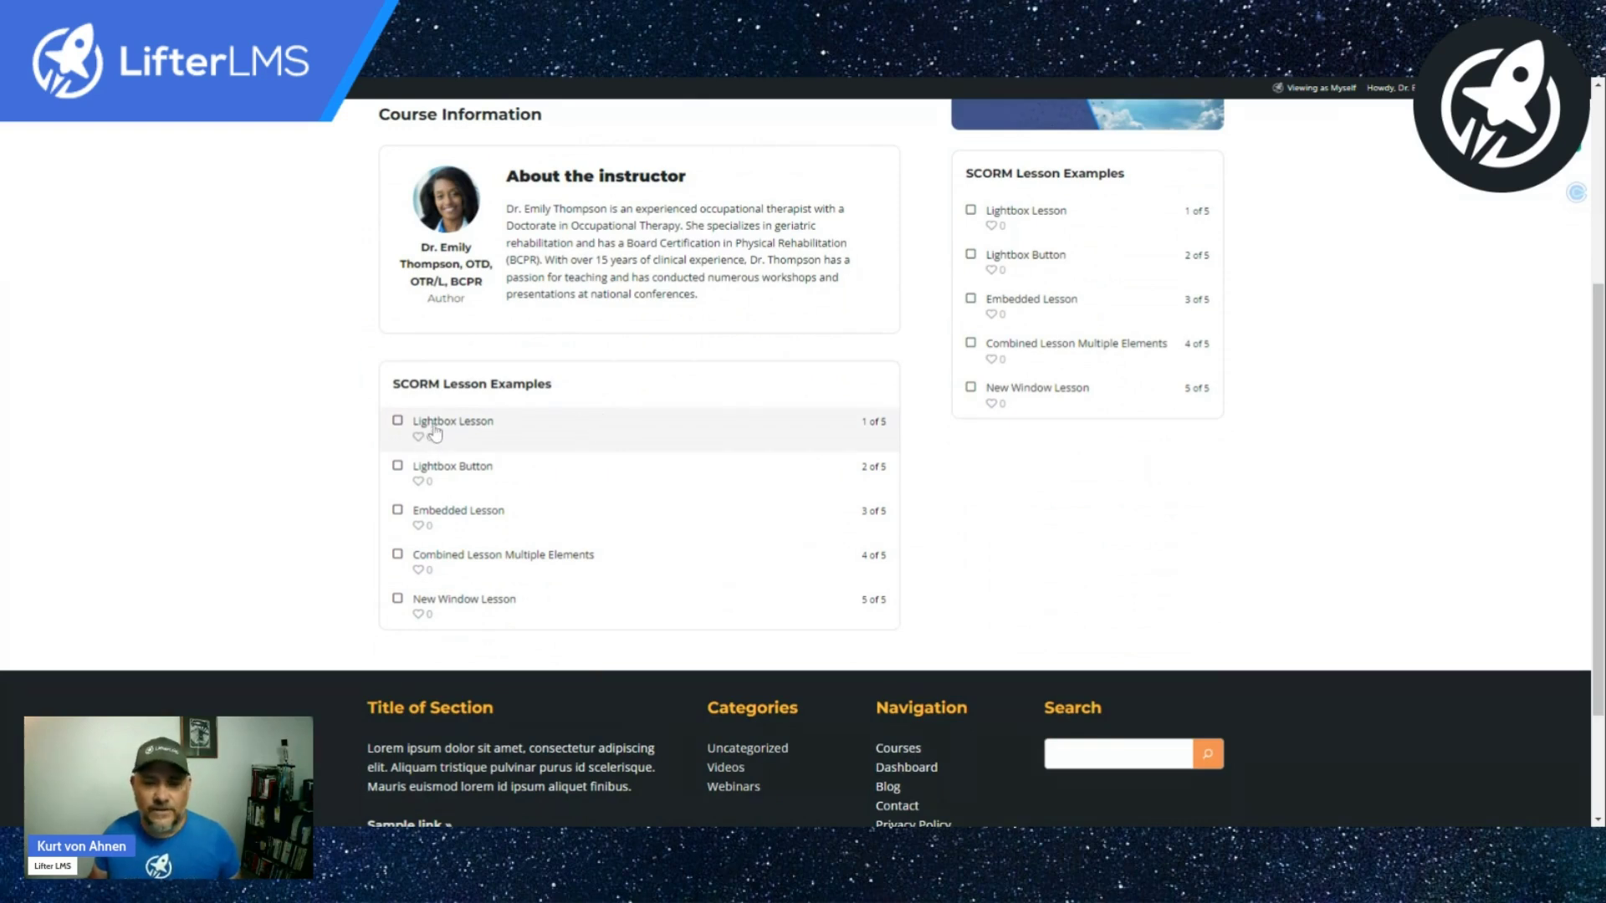
# - Open the Lightbox Lesson, launch its SCORM content from the text link and close the lightbox
pyautogui.click(435, 427)
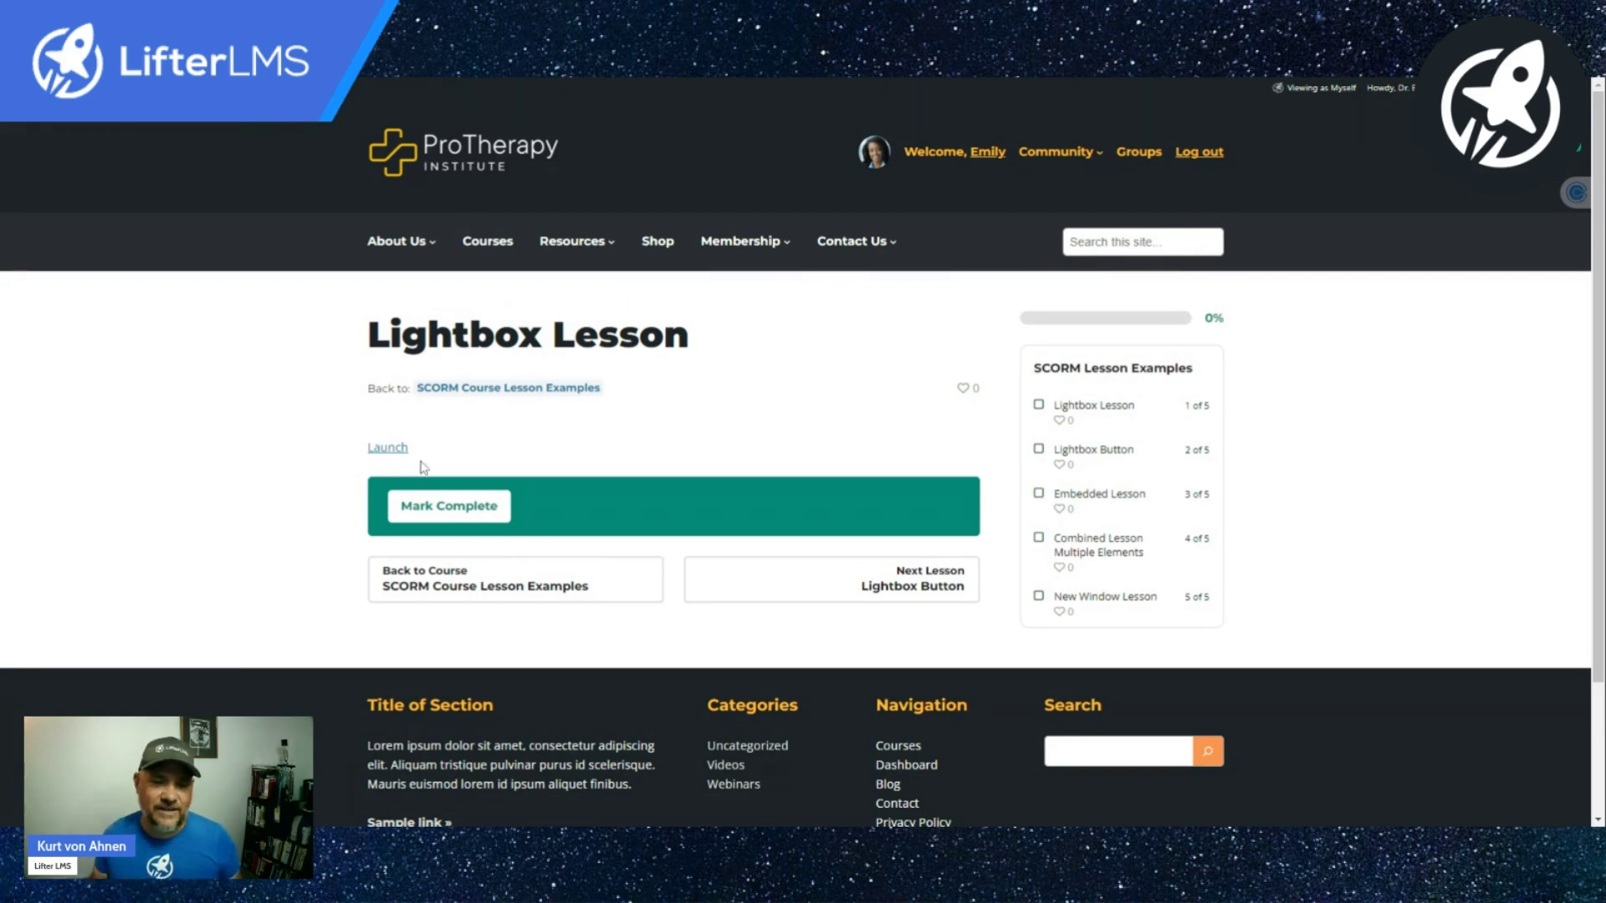
pyautogui.click(391, 452)
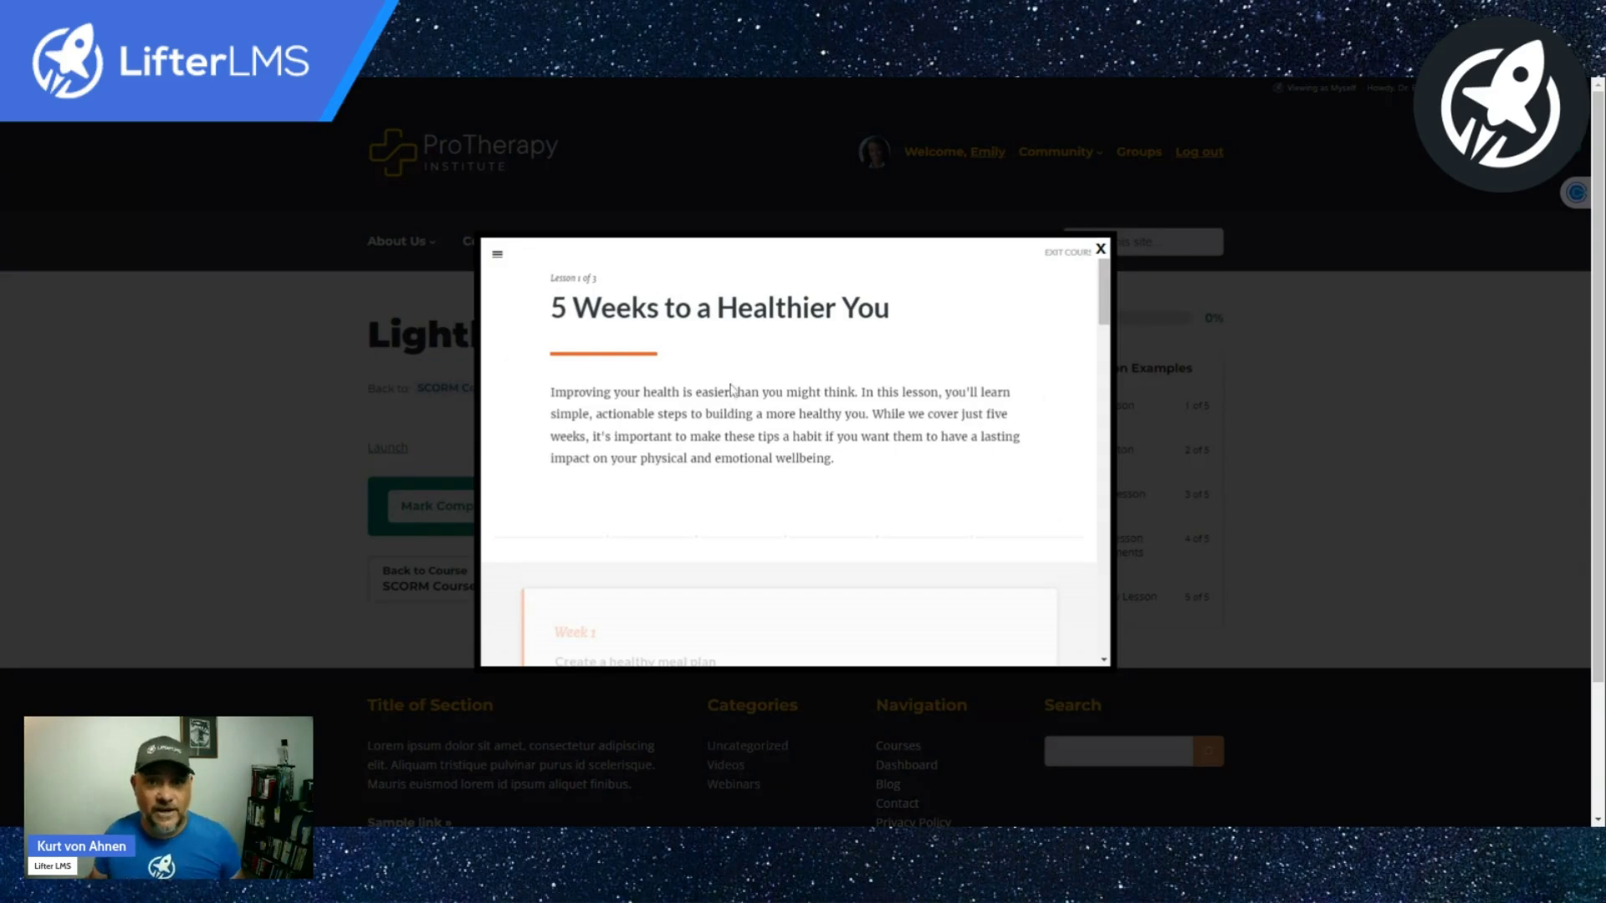
pyautogui.click(1101, 251)
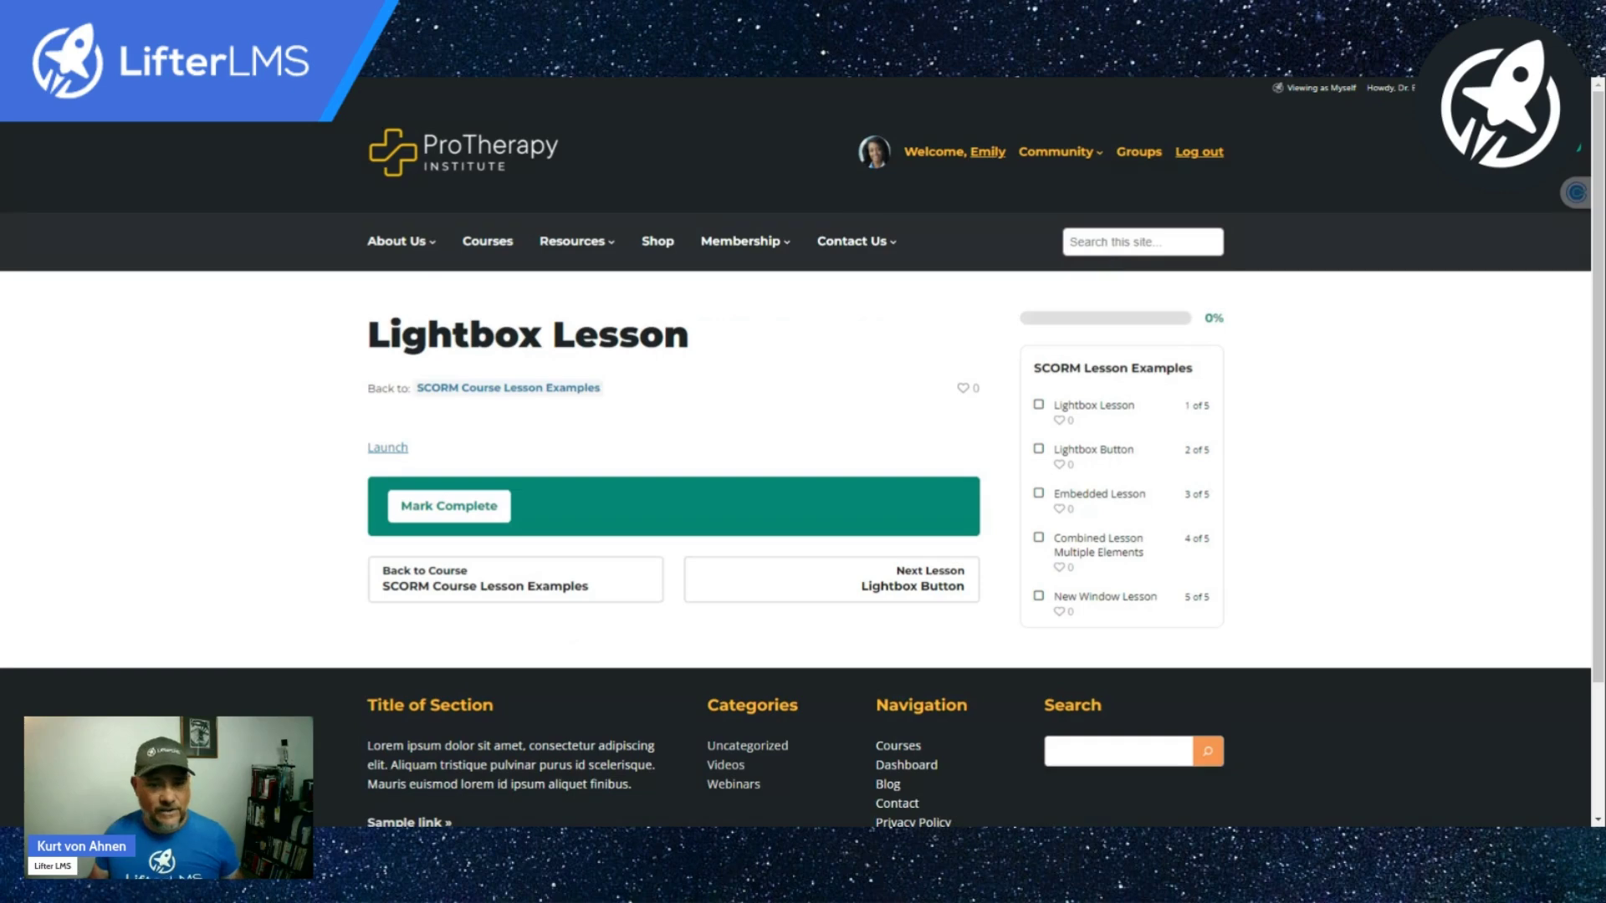
# - Return to the course overview, open the Lightbox Button lesson, and preview its content through the graphic button before closing the lightbox
pyautogui.click(533, 390)
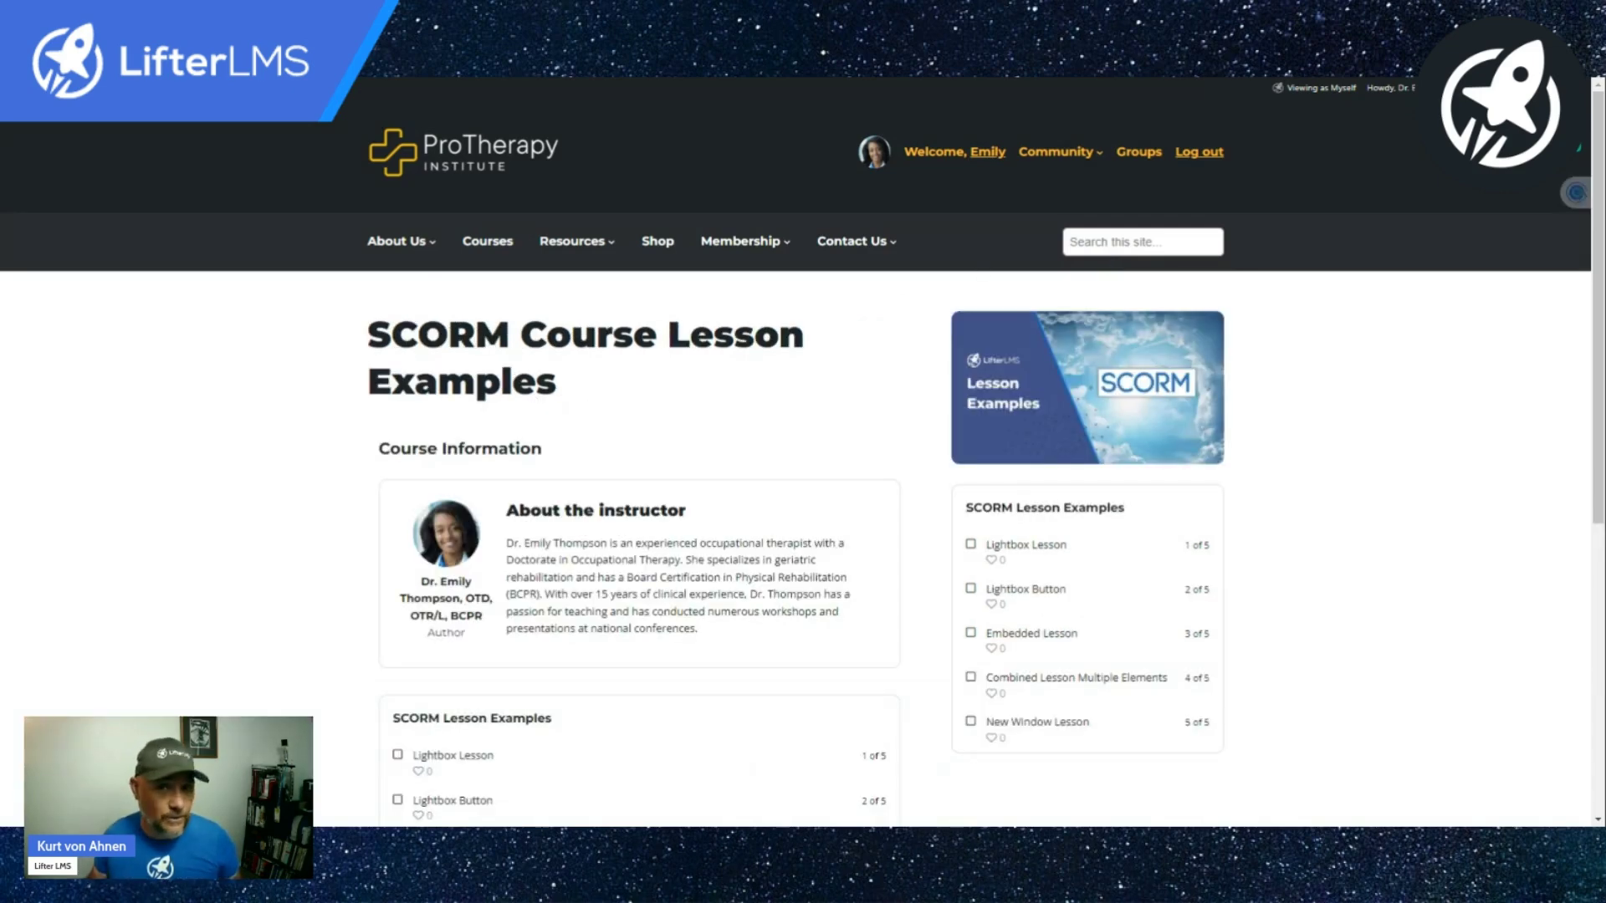
pyautogui.scroll(-4, 530, 466)
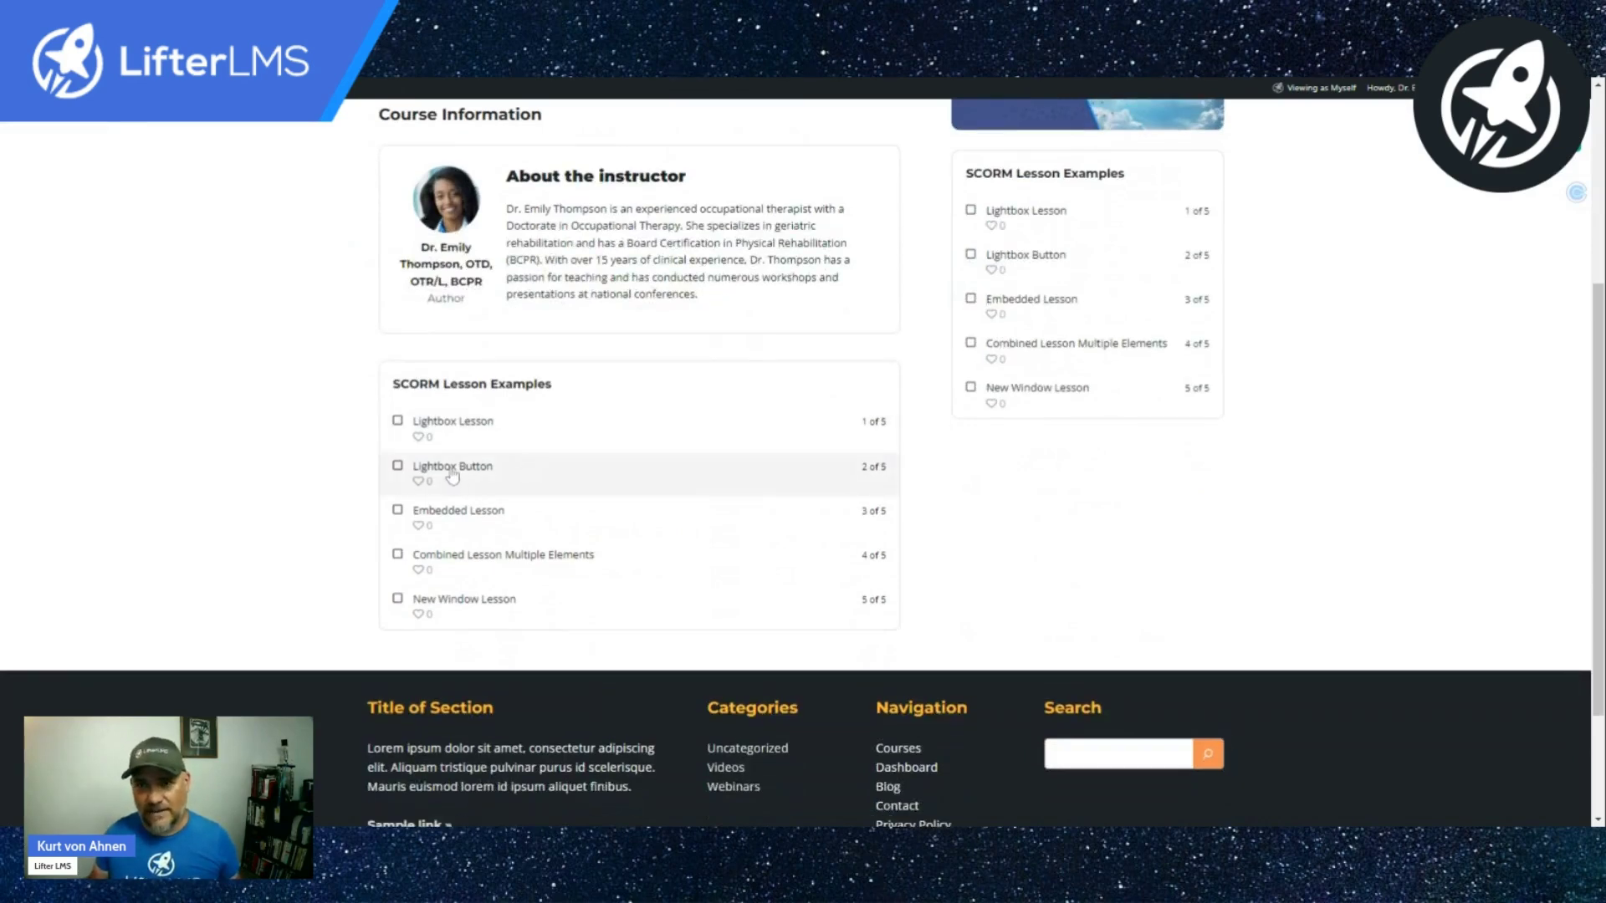
pyautogui.click(453, 468)
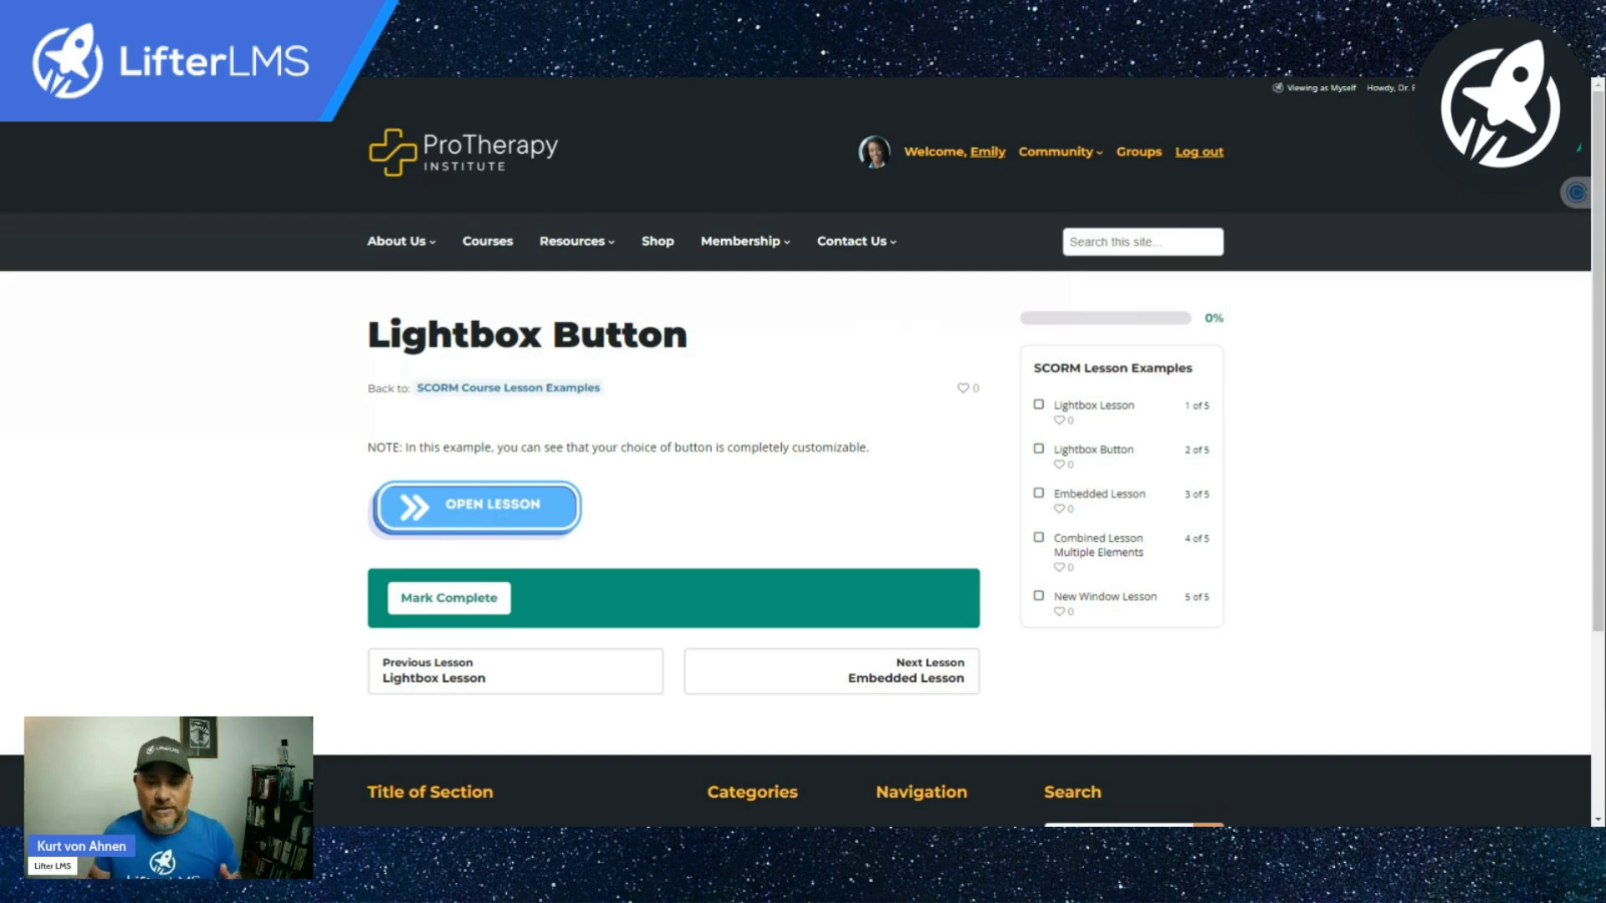
pyautogui.click(490, 511)
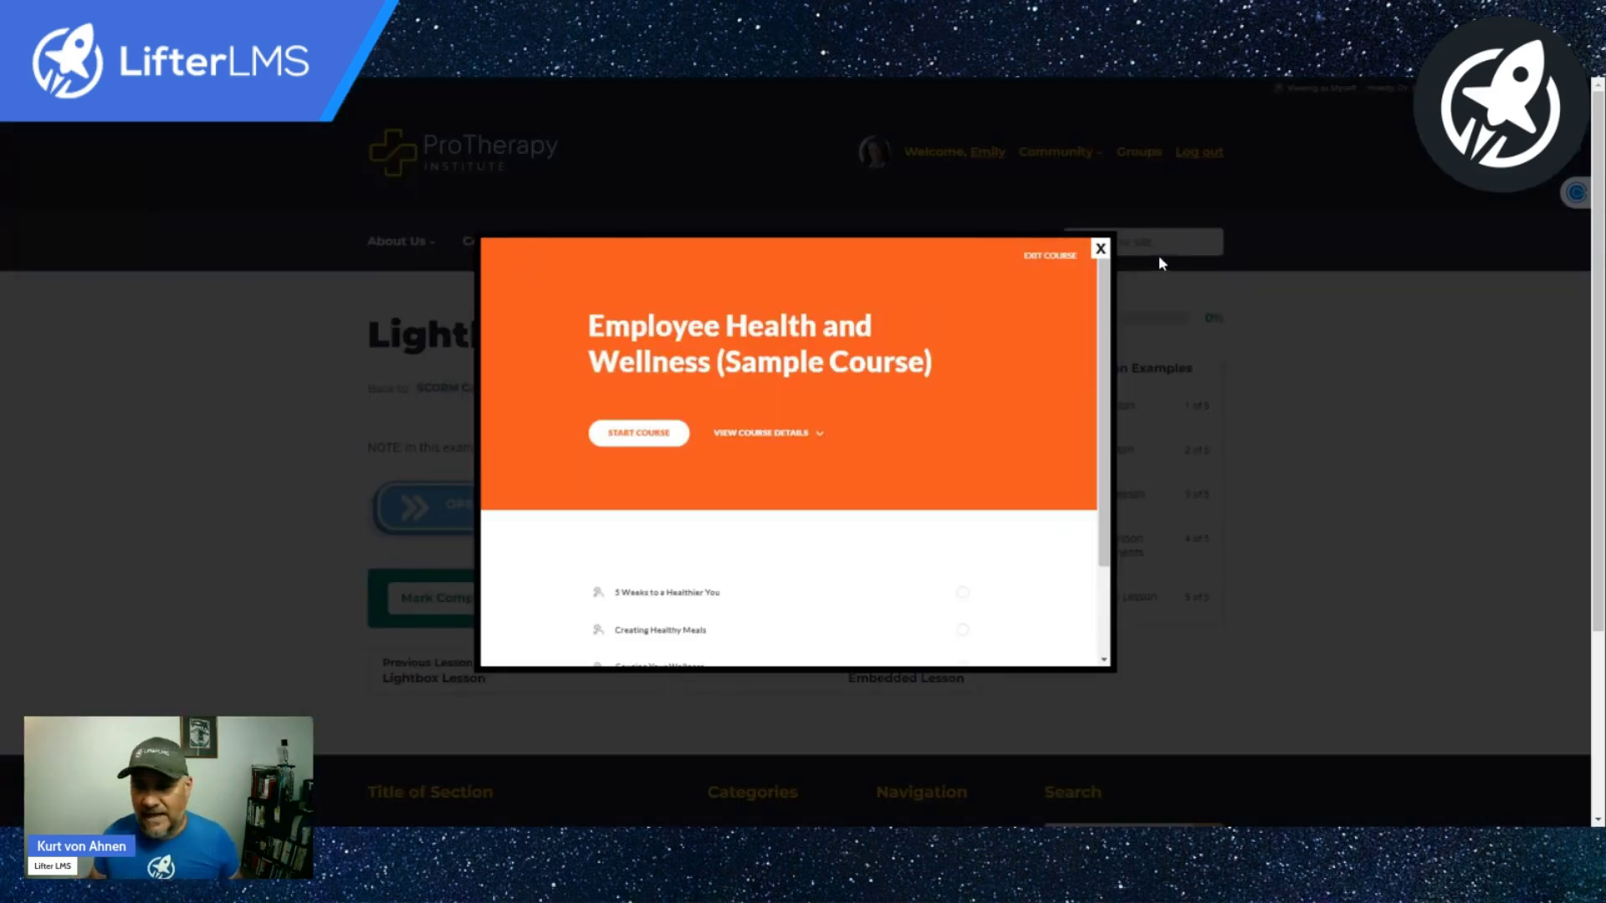
pyautogui.click(1100, 250)
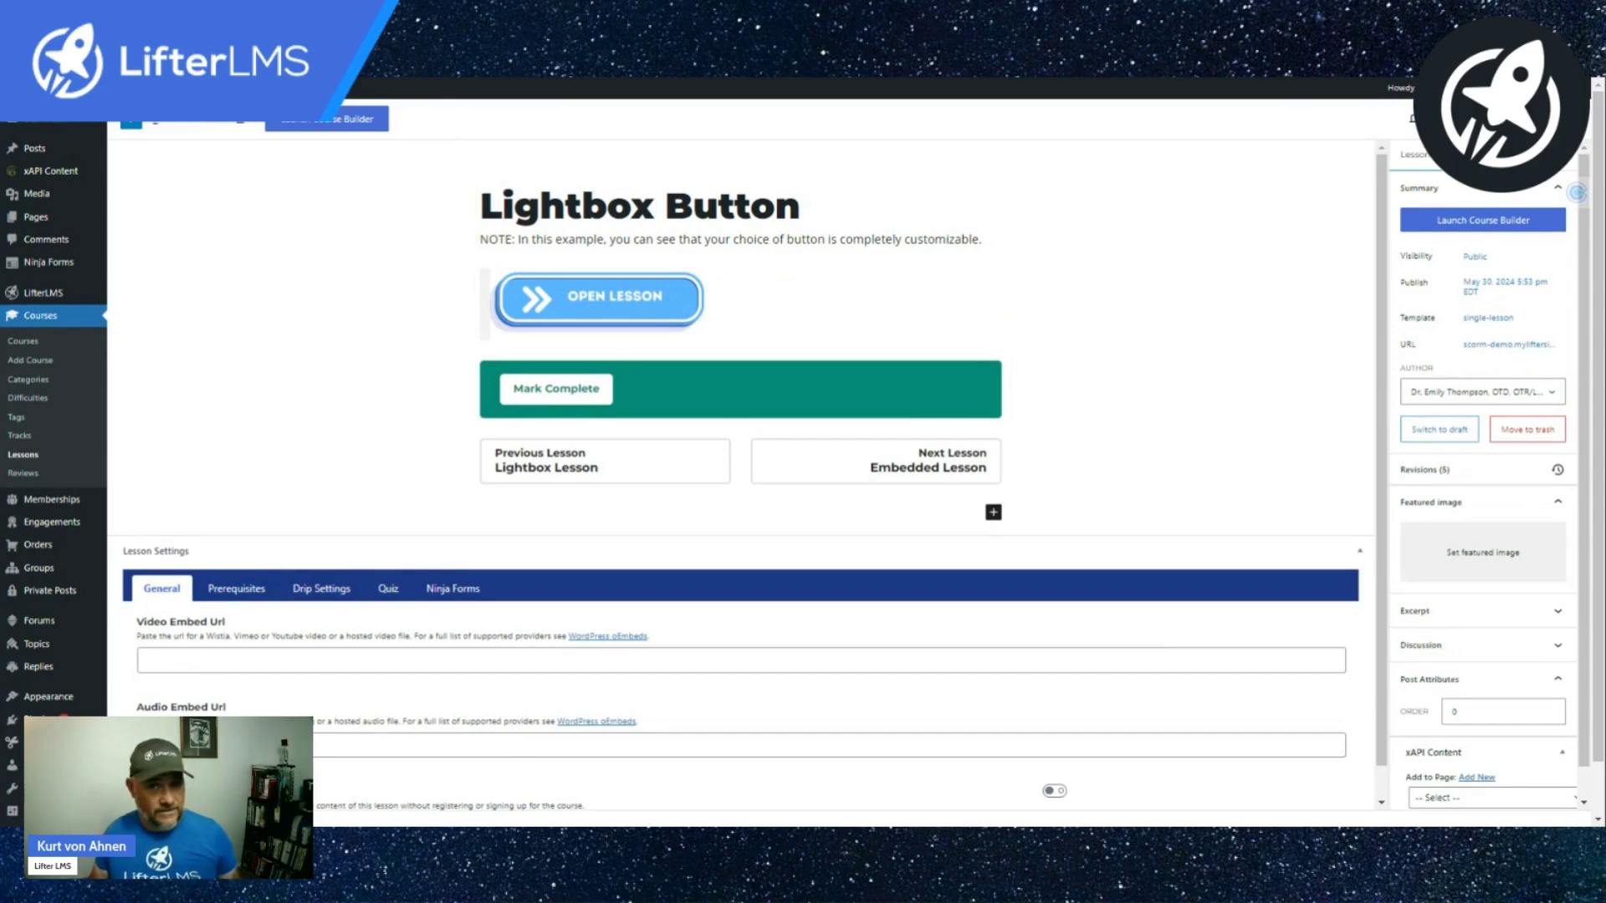
# - Insert an image block with SCORM-Course-Lesson-Examples.jpg from the media library between the note paragraph and the Open Lesson button
pyautogui.click(1008, 248)
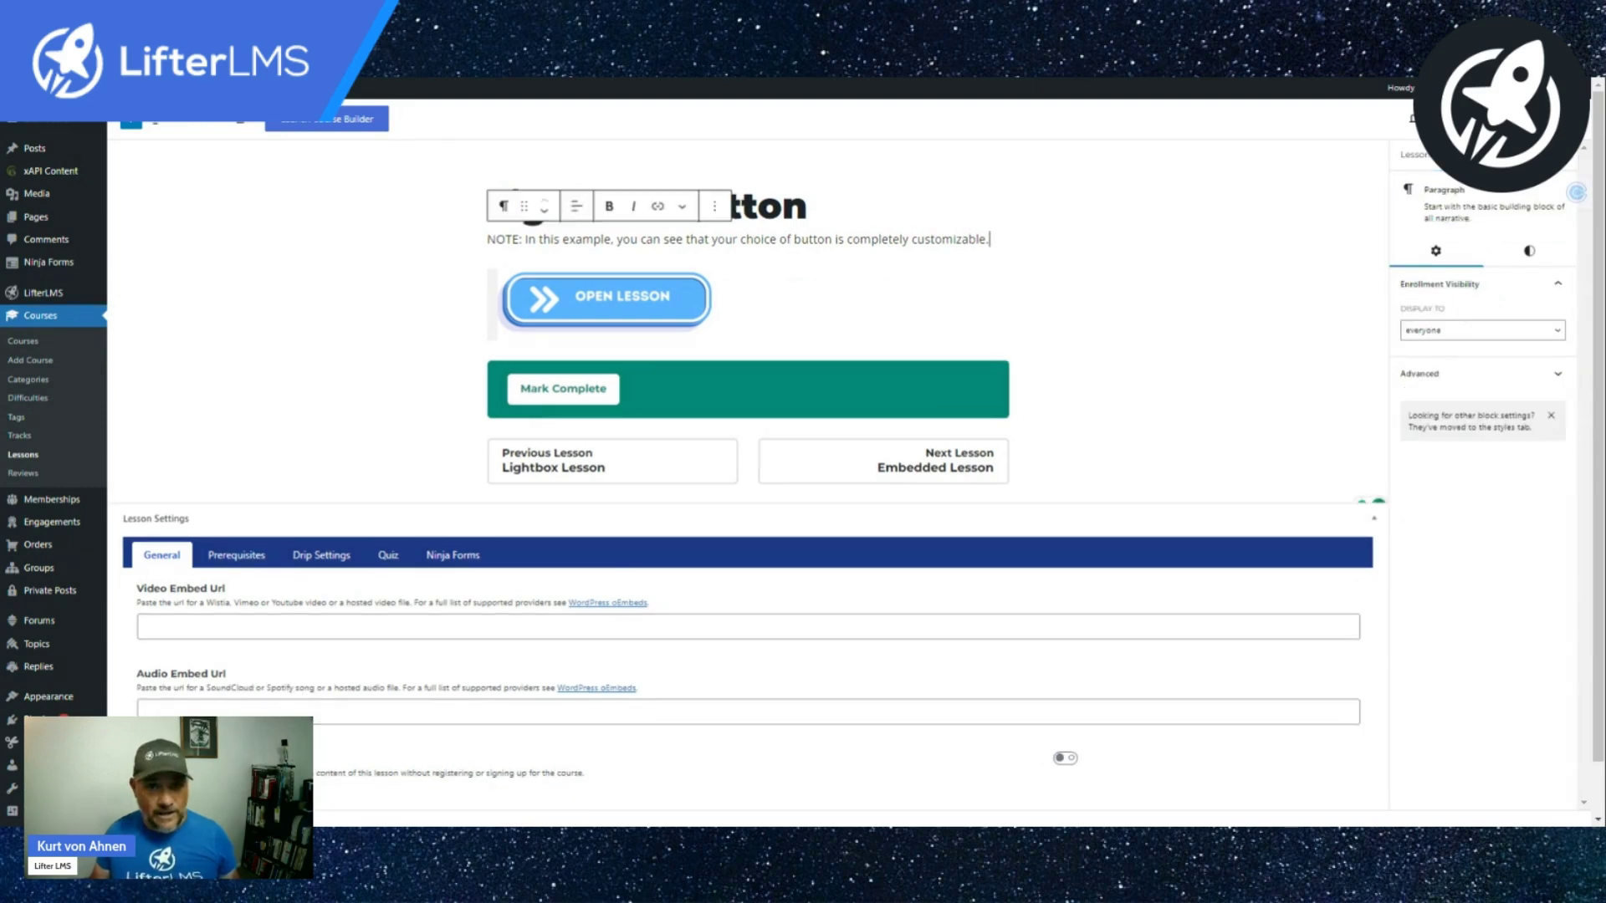
pyautogui.press('Return')
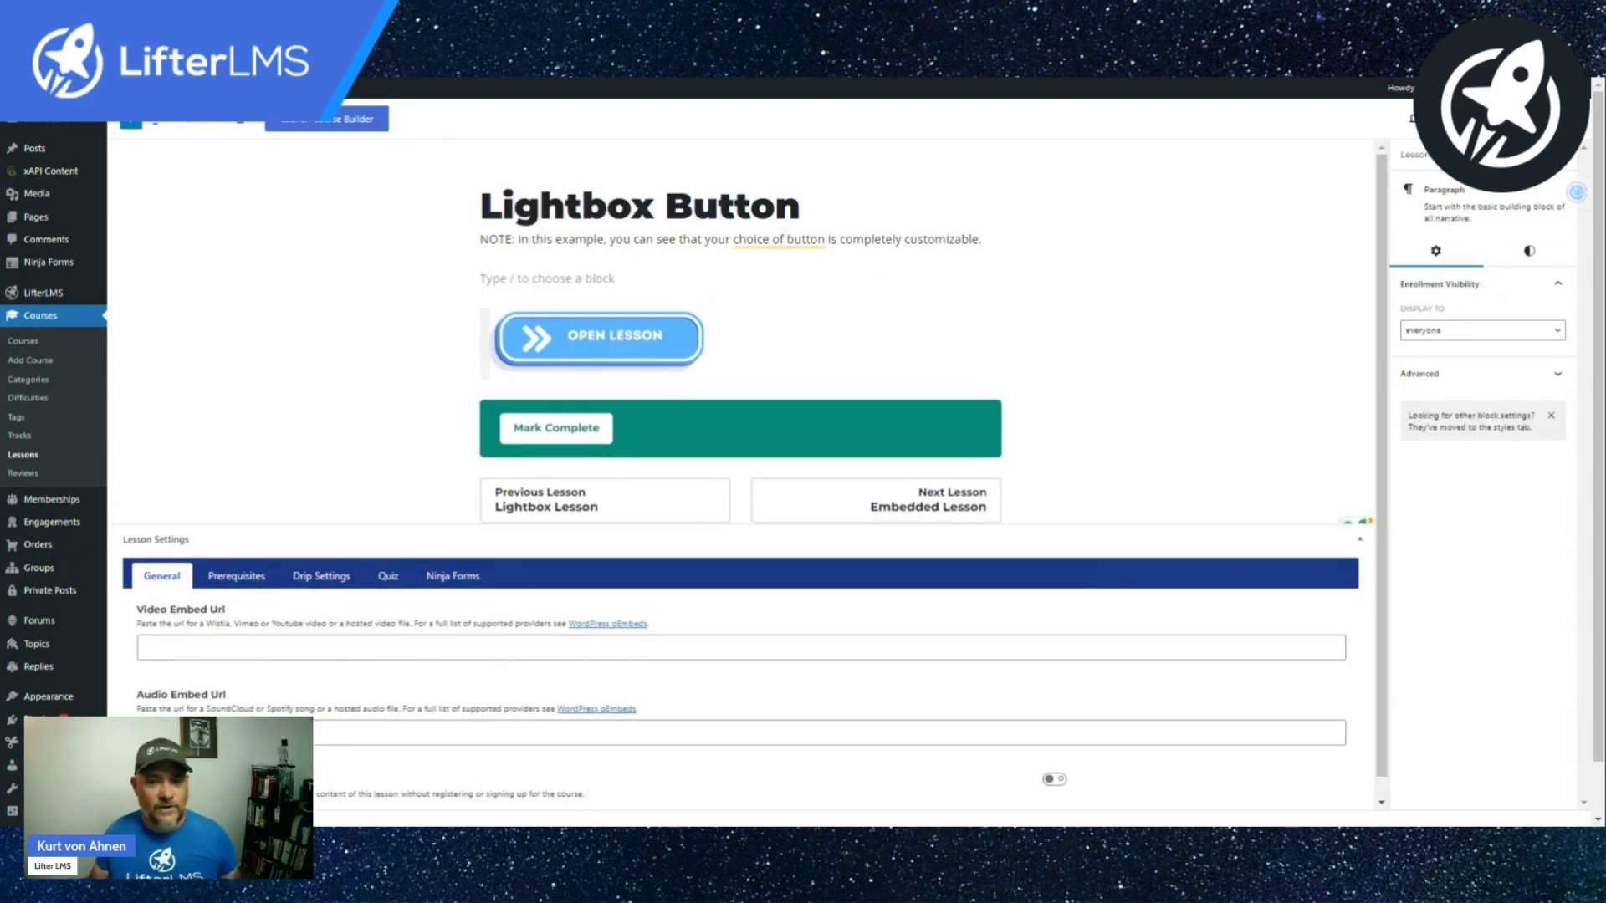
pyautogui.click(994, 277)
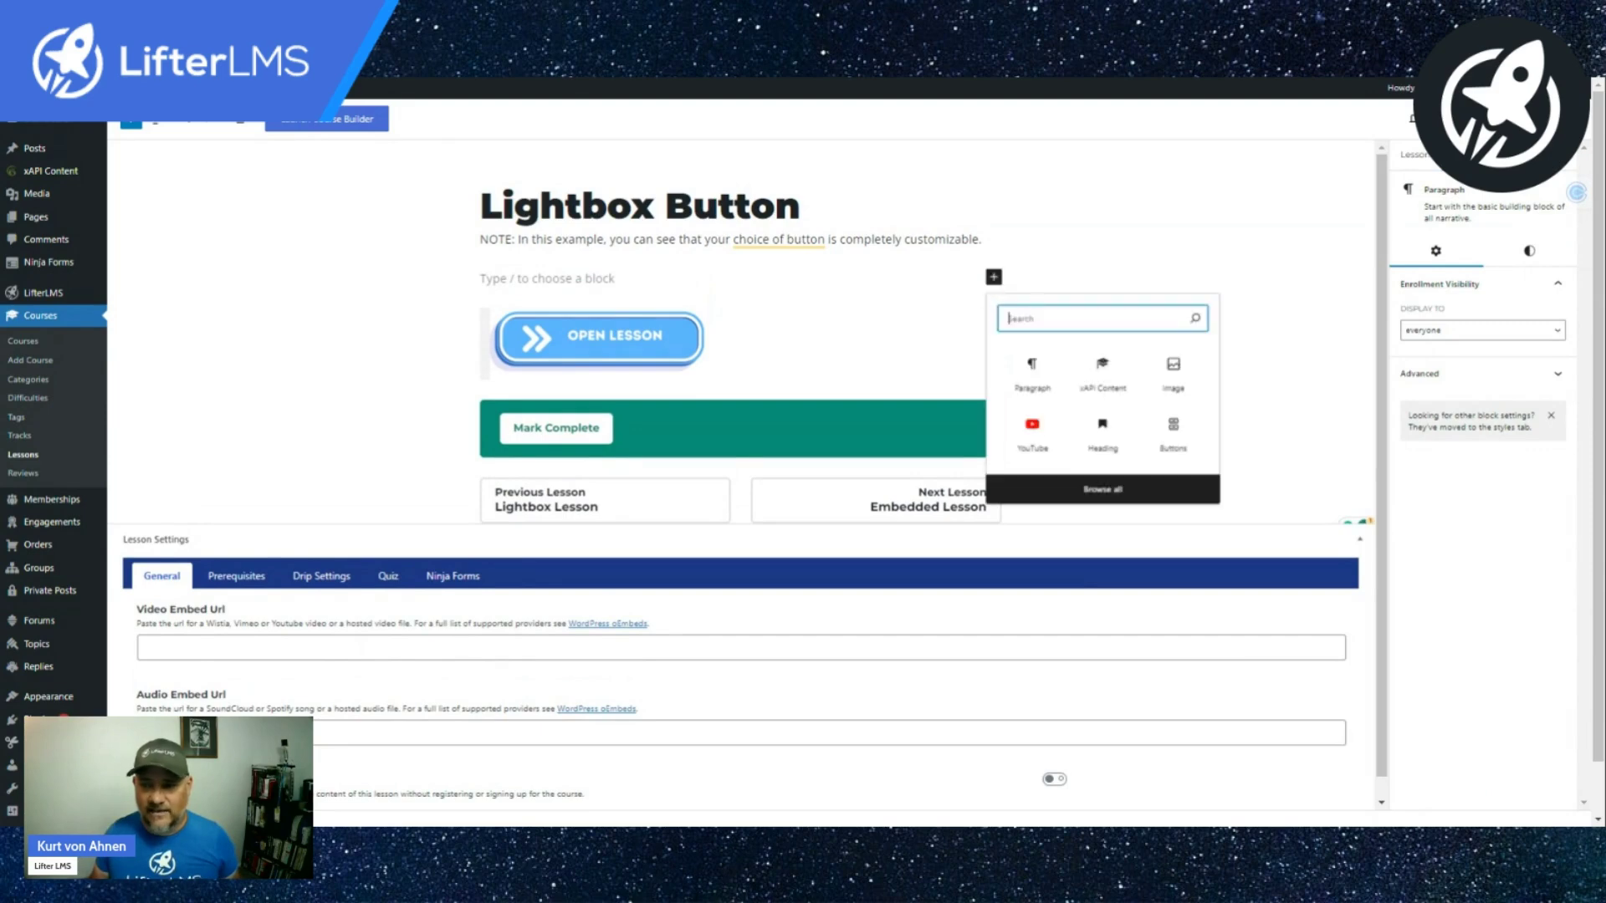
pyautogui.click(1173, 370)
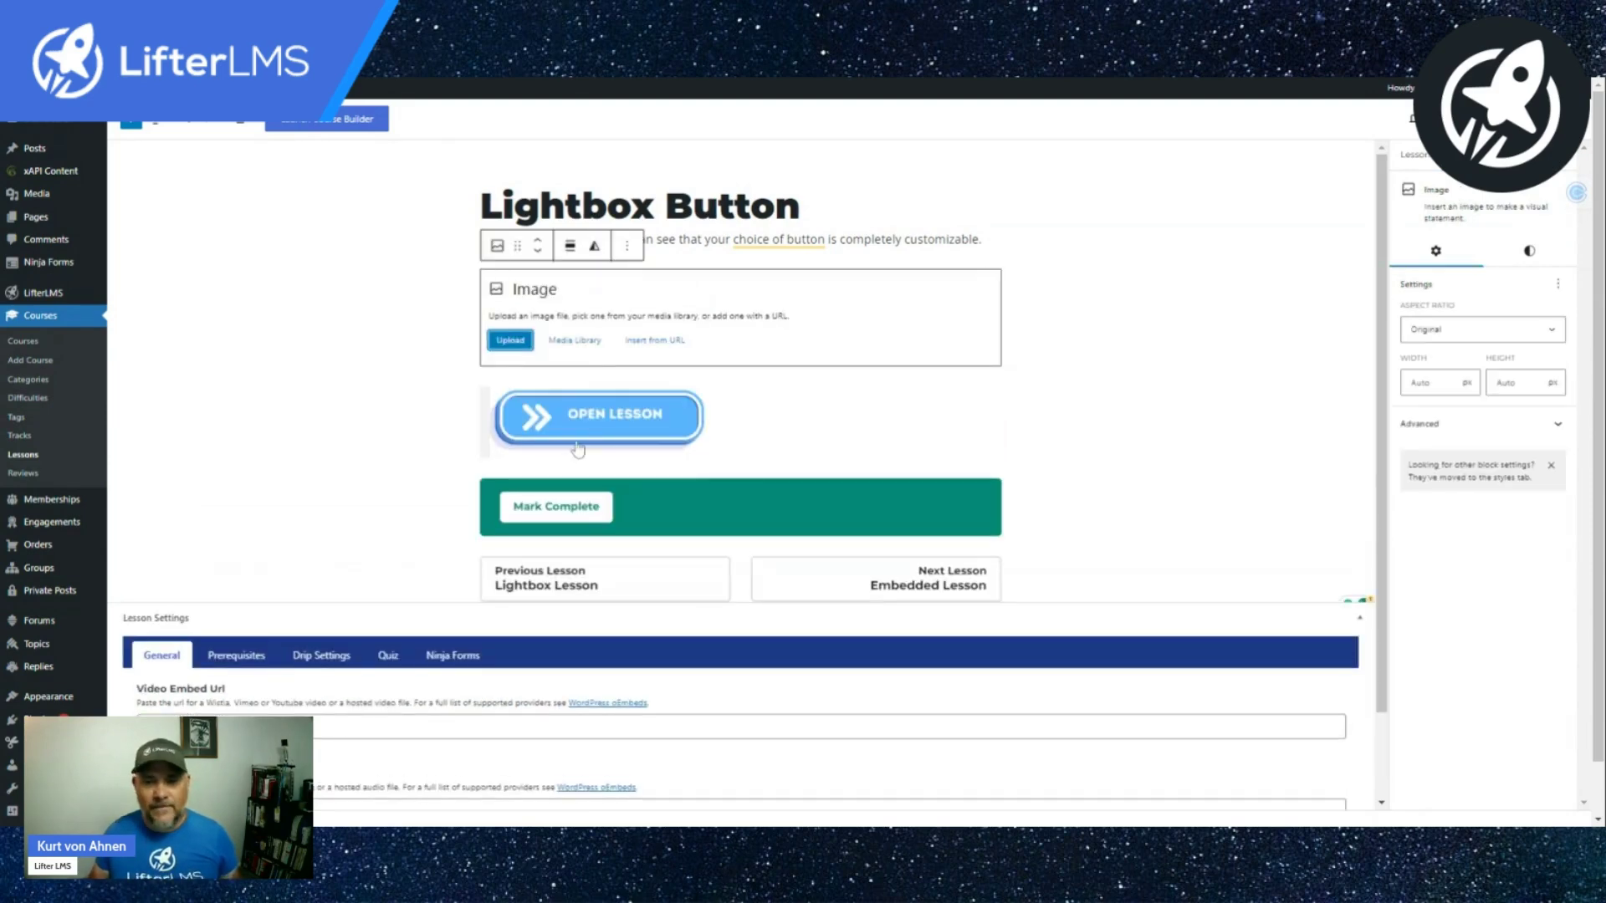
pyautogui.click(575, 340)
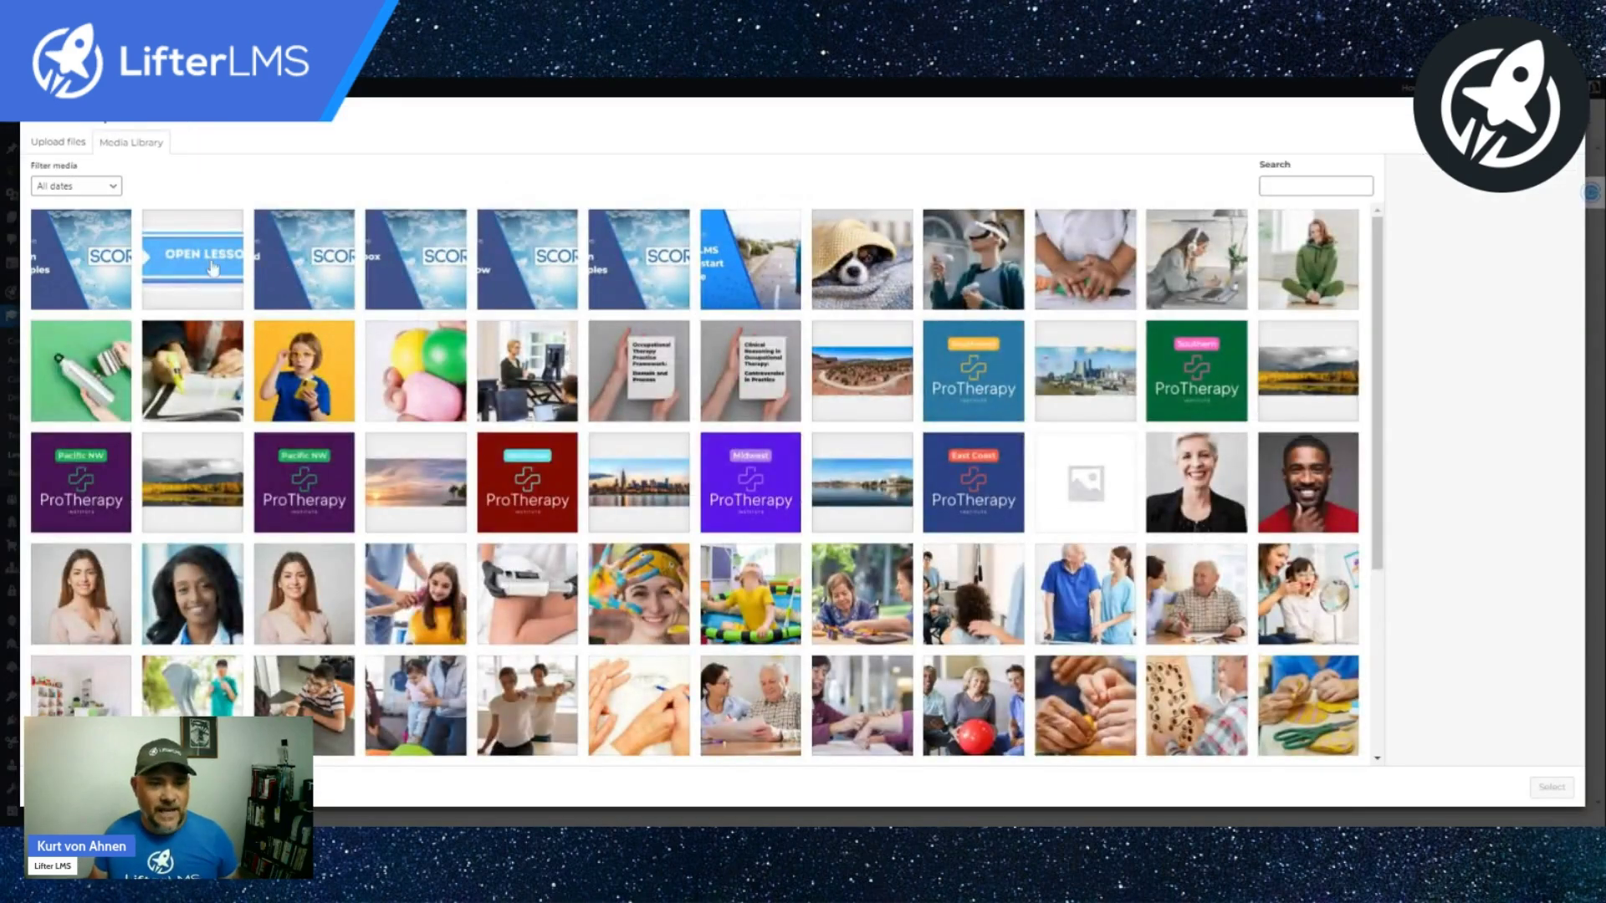
pyautogui.click(81, 269)
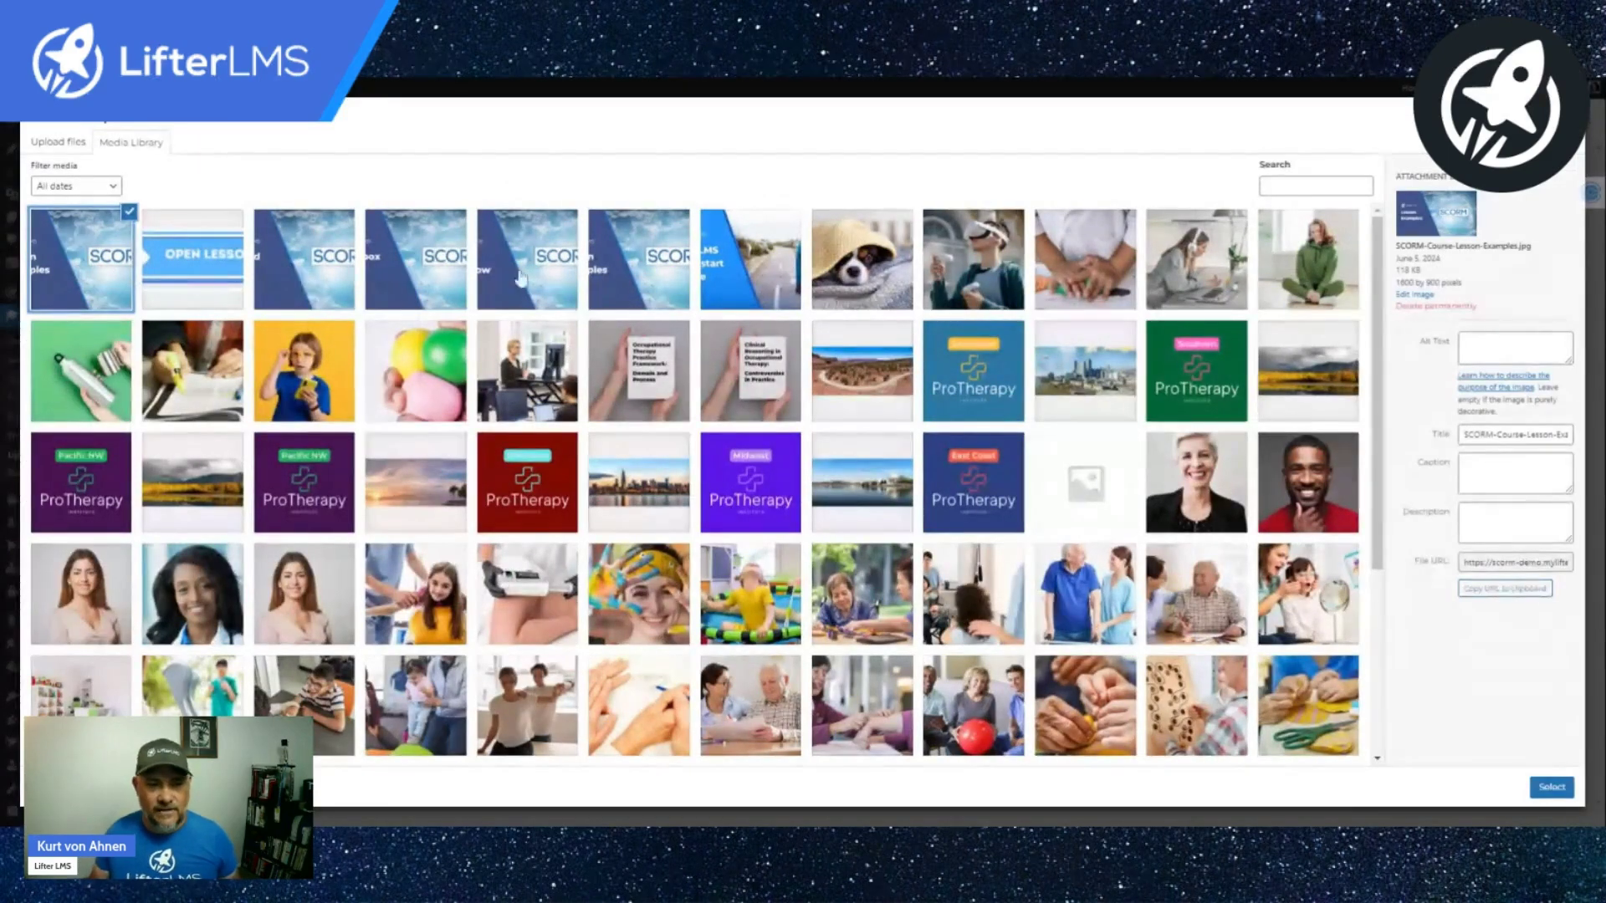
pyautogui.click(1551, 788)
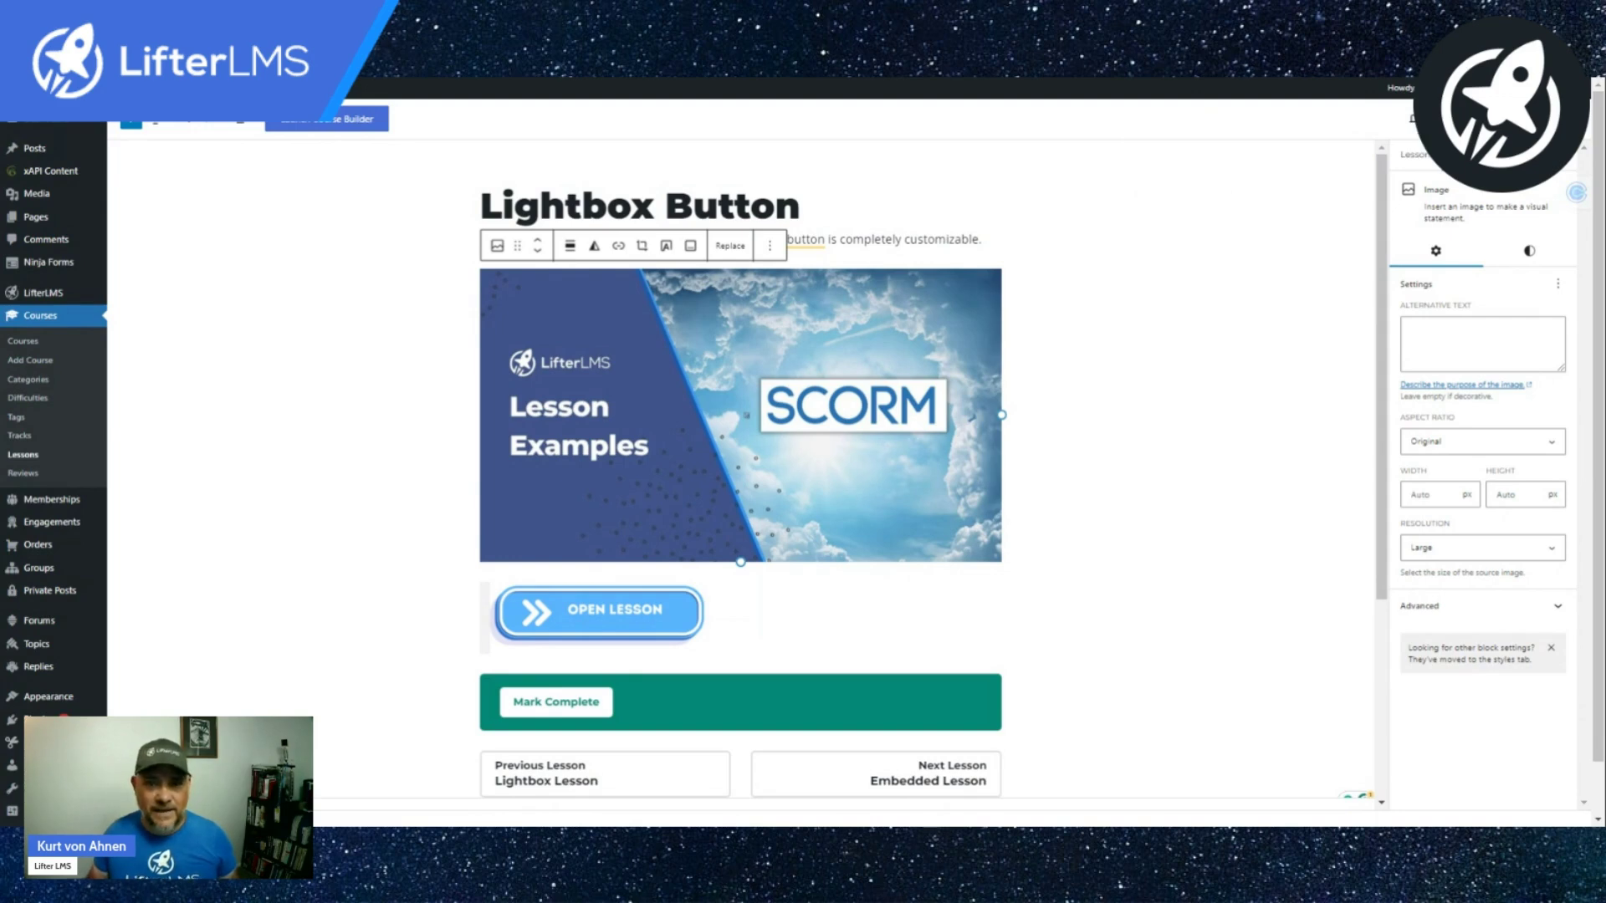
# - Check the added image on the live Lightbox Button lesson page, and open and close the lesson's lightbox content
pyautogui.hotkey('ctrl', 'Tab')
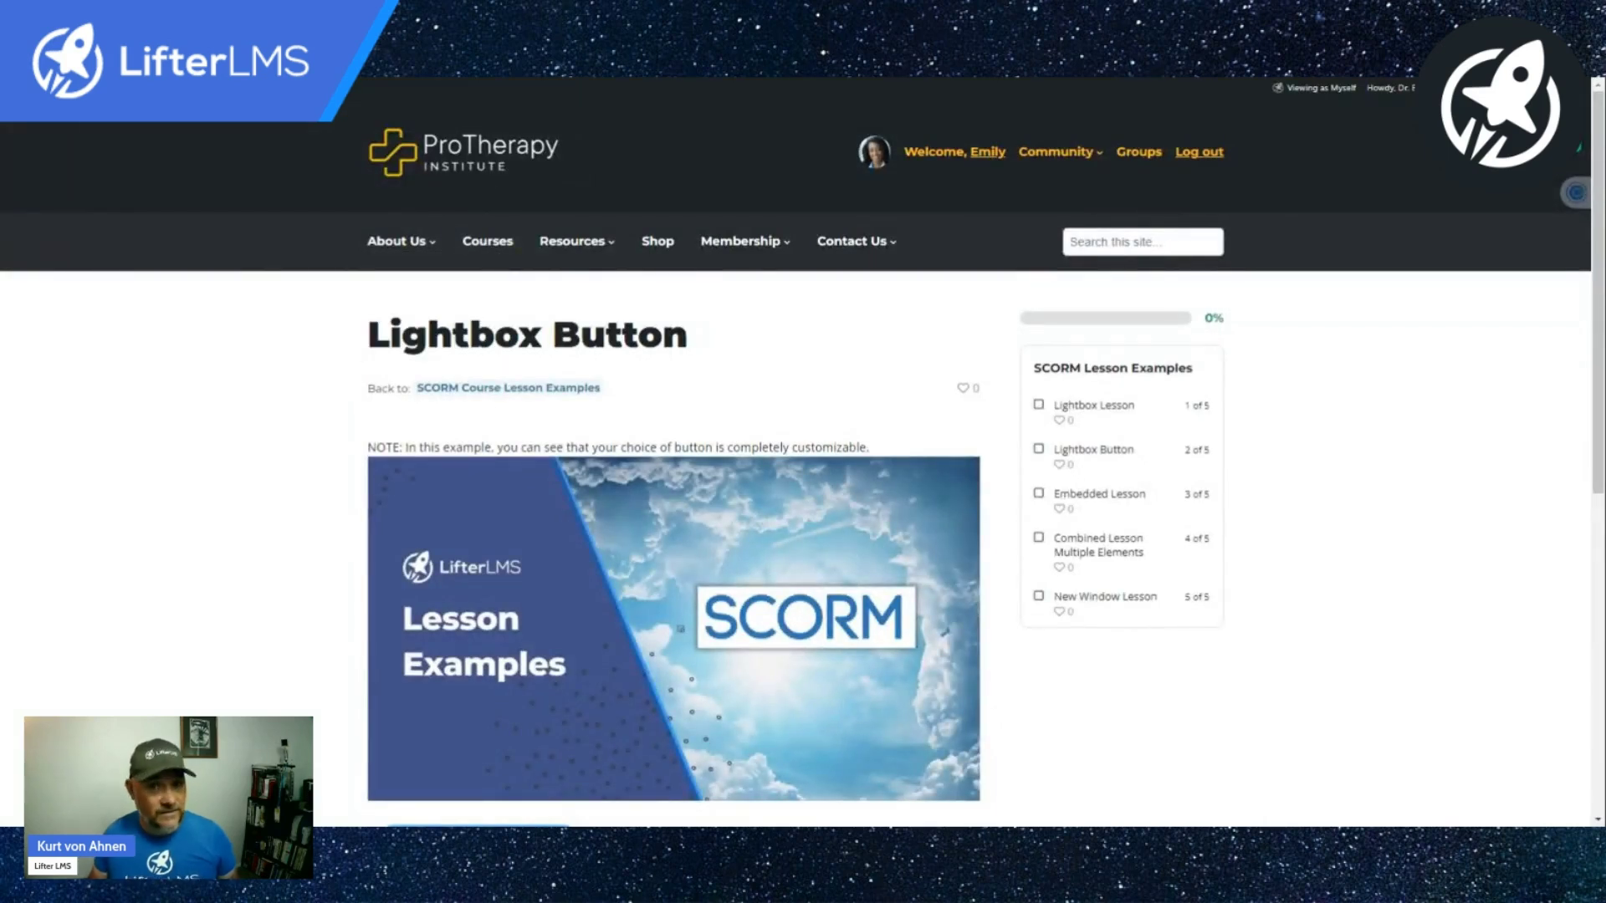
pyautogui.scroll(-1, 569, 334)
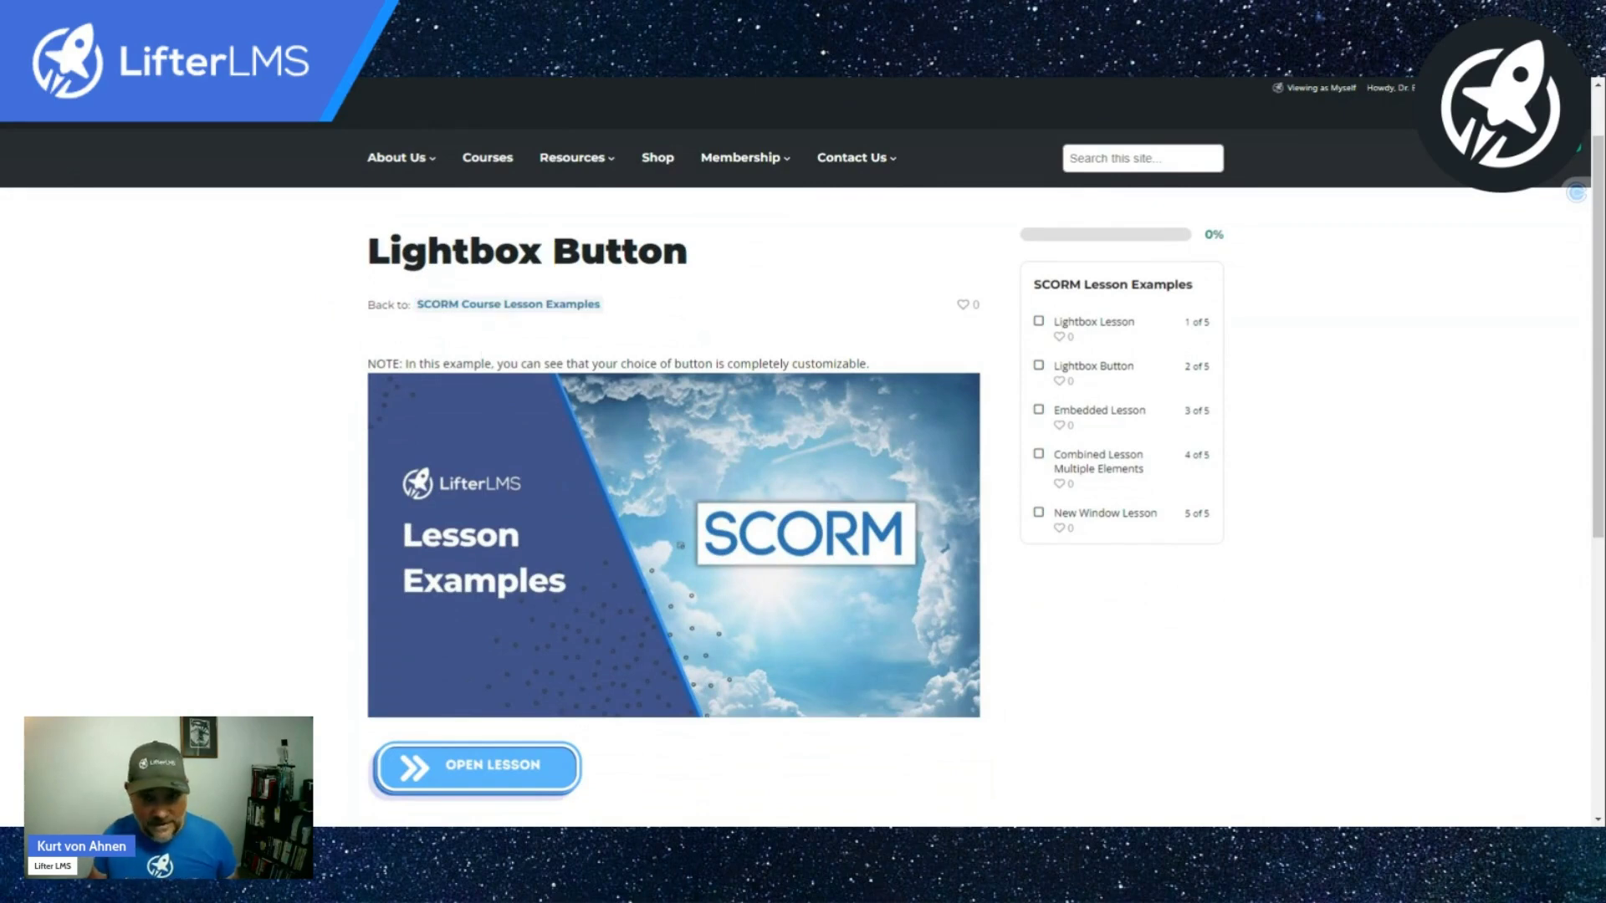
pyautogui.scroll(-2, 599, 366)
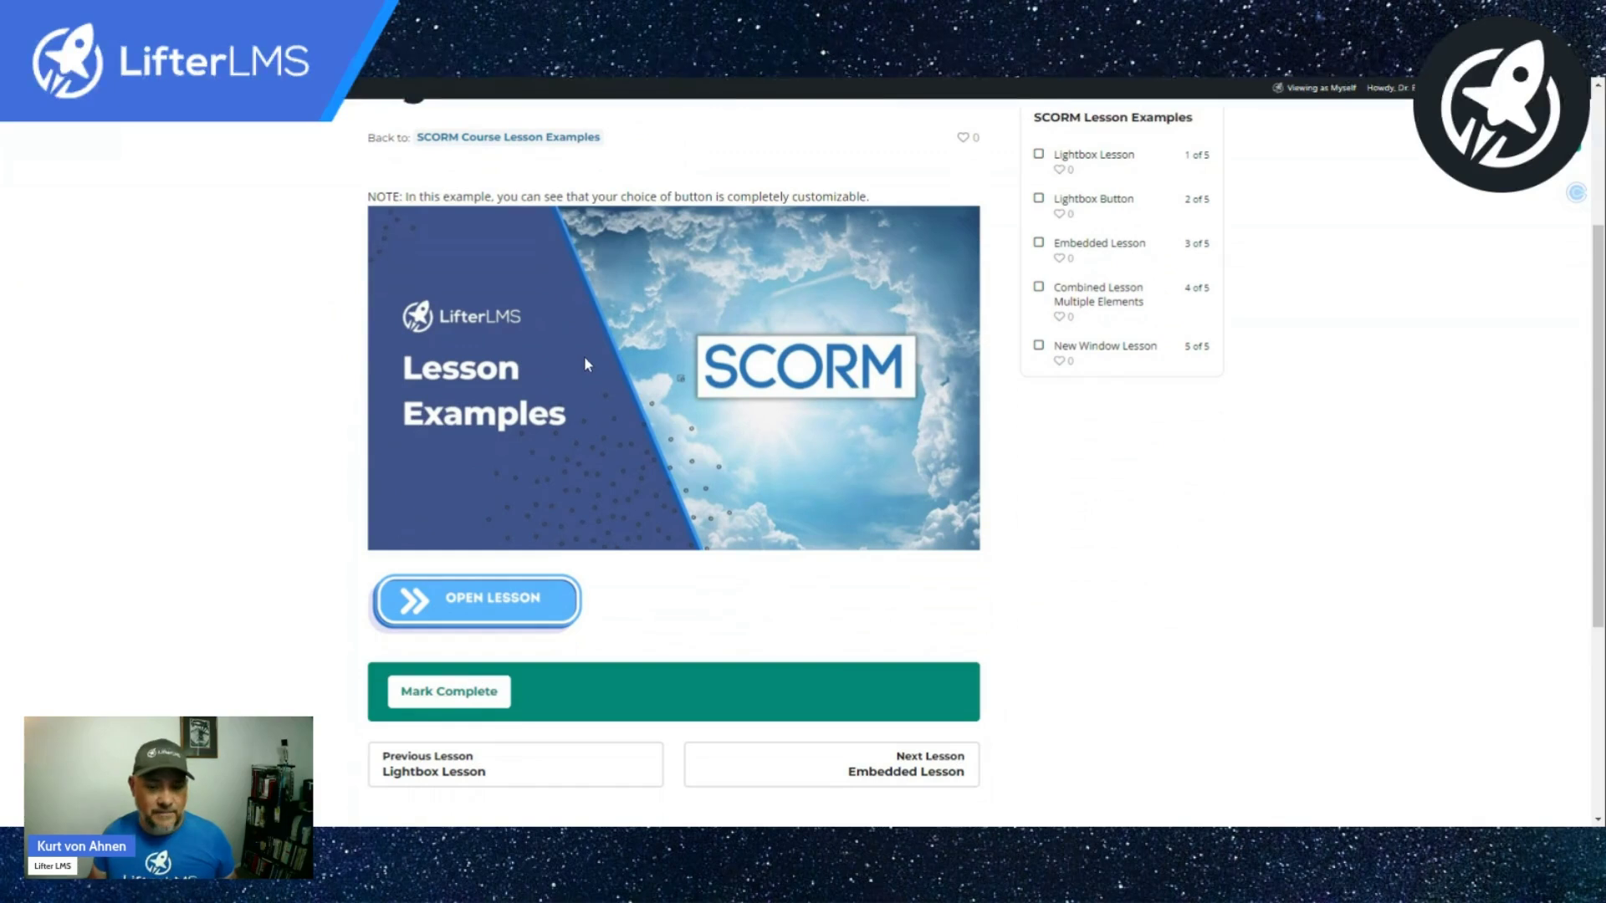
pyautogui.click(467, 602)
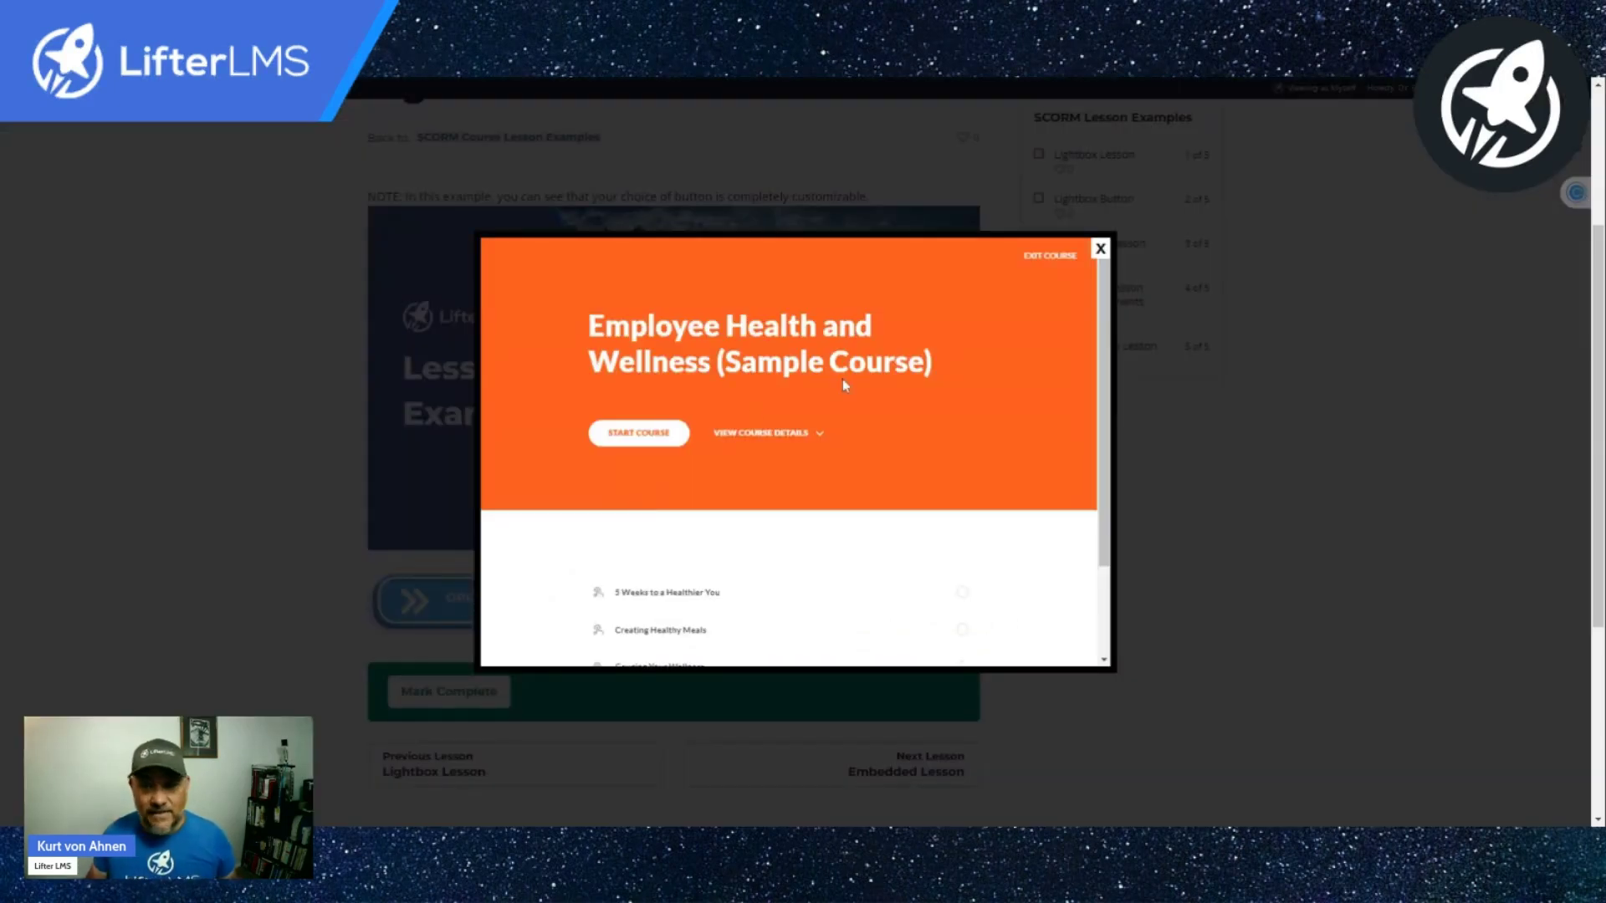
pyautogui.click(1100, 249)
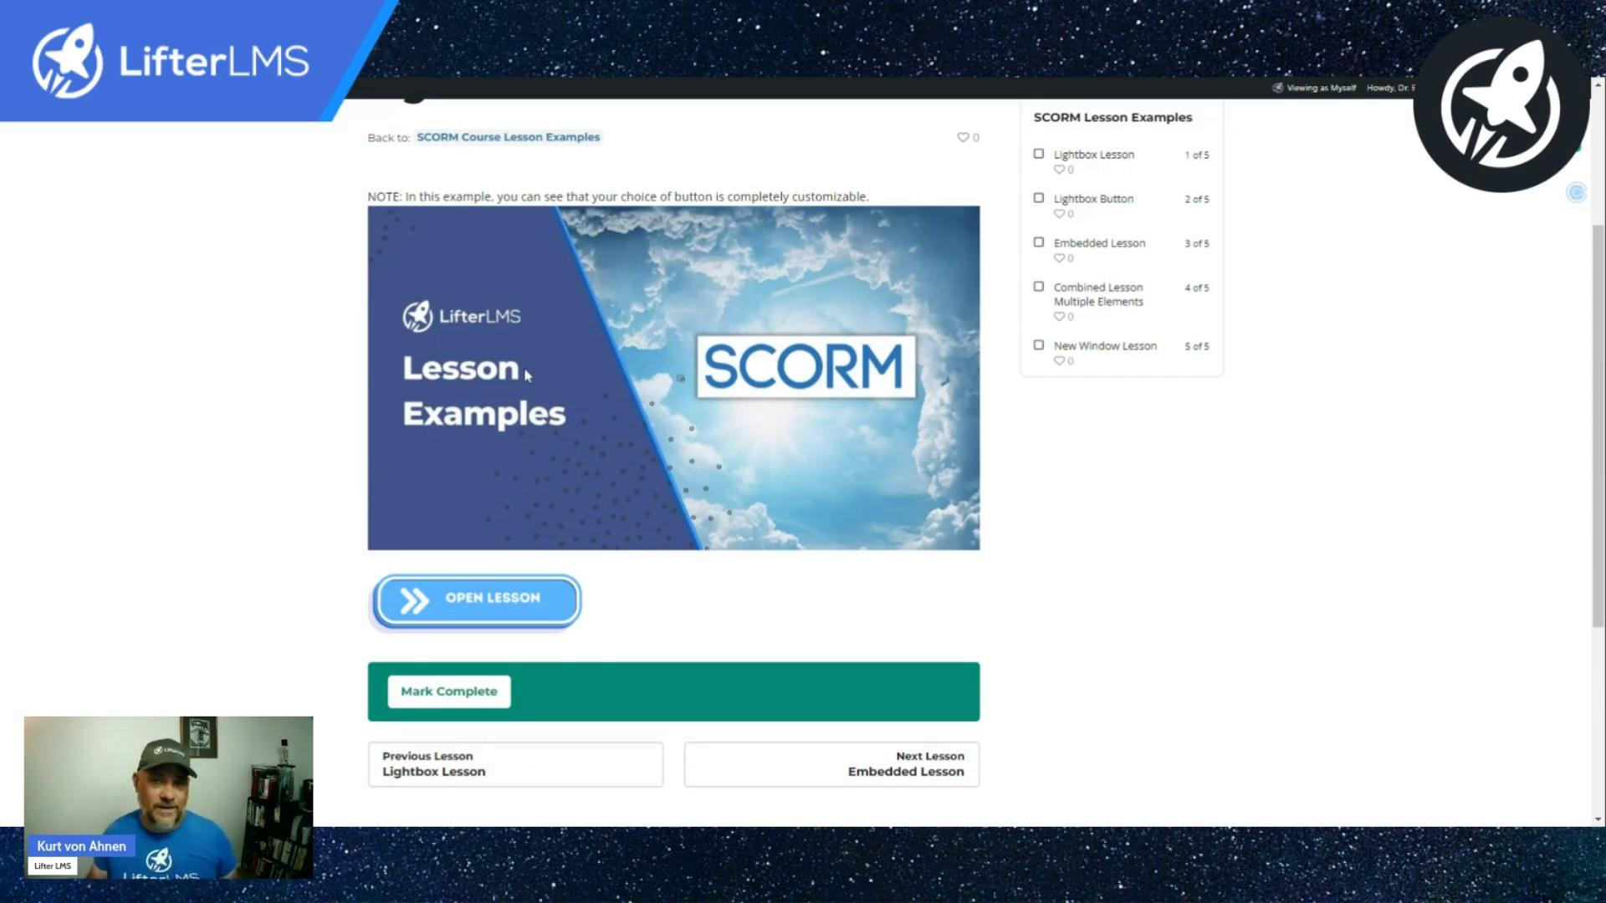
# - Open the Embedded Lesson and examine how its SCORM content, including the weekly sections, displays within the page
pyautogui.click(1080, 254)
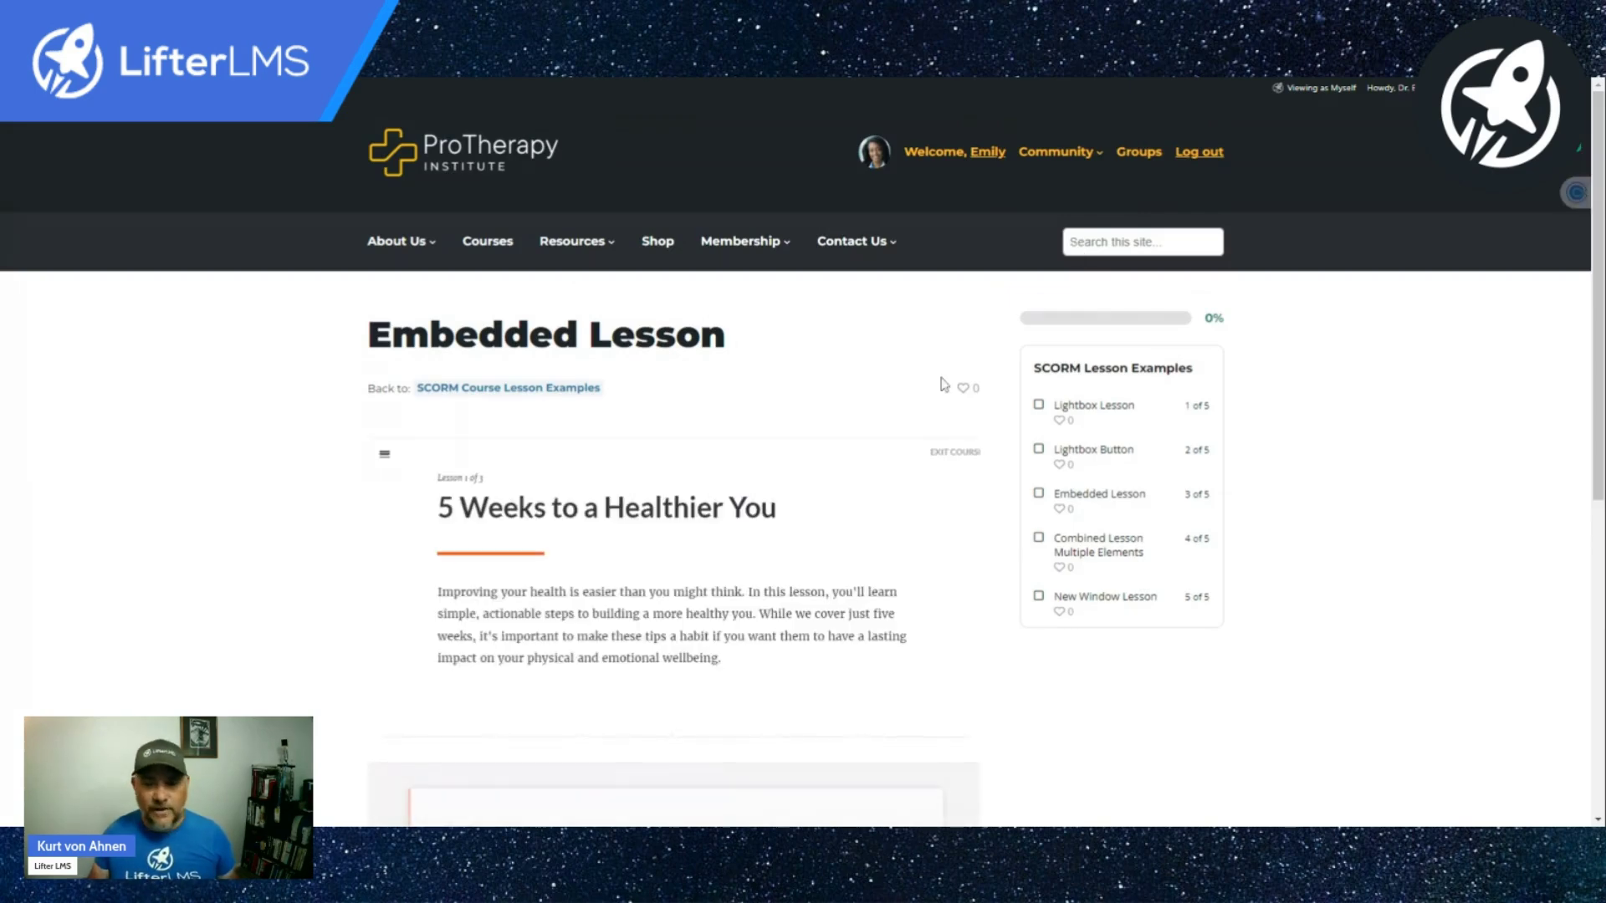
pyautogui.scroll(-1, 859, 399)
pyautogui.scroll(-1, 813, 406)
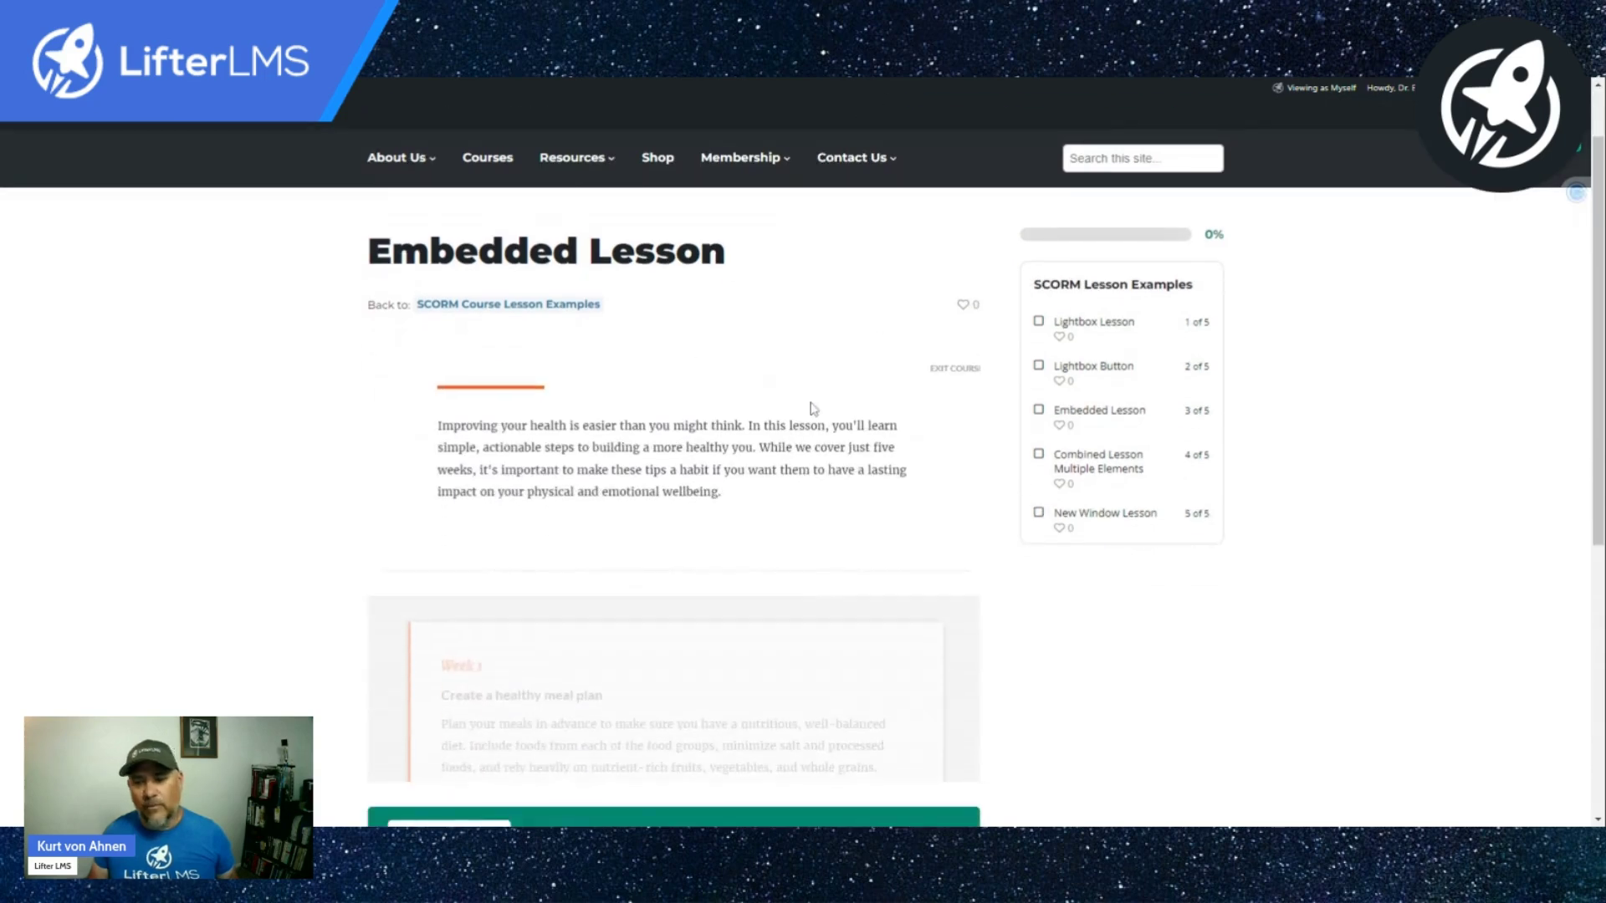
pyautogui.scroll(-3, 786, 422)
pyautogui.scroll(-15, 763, 444)
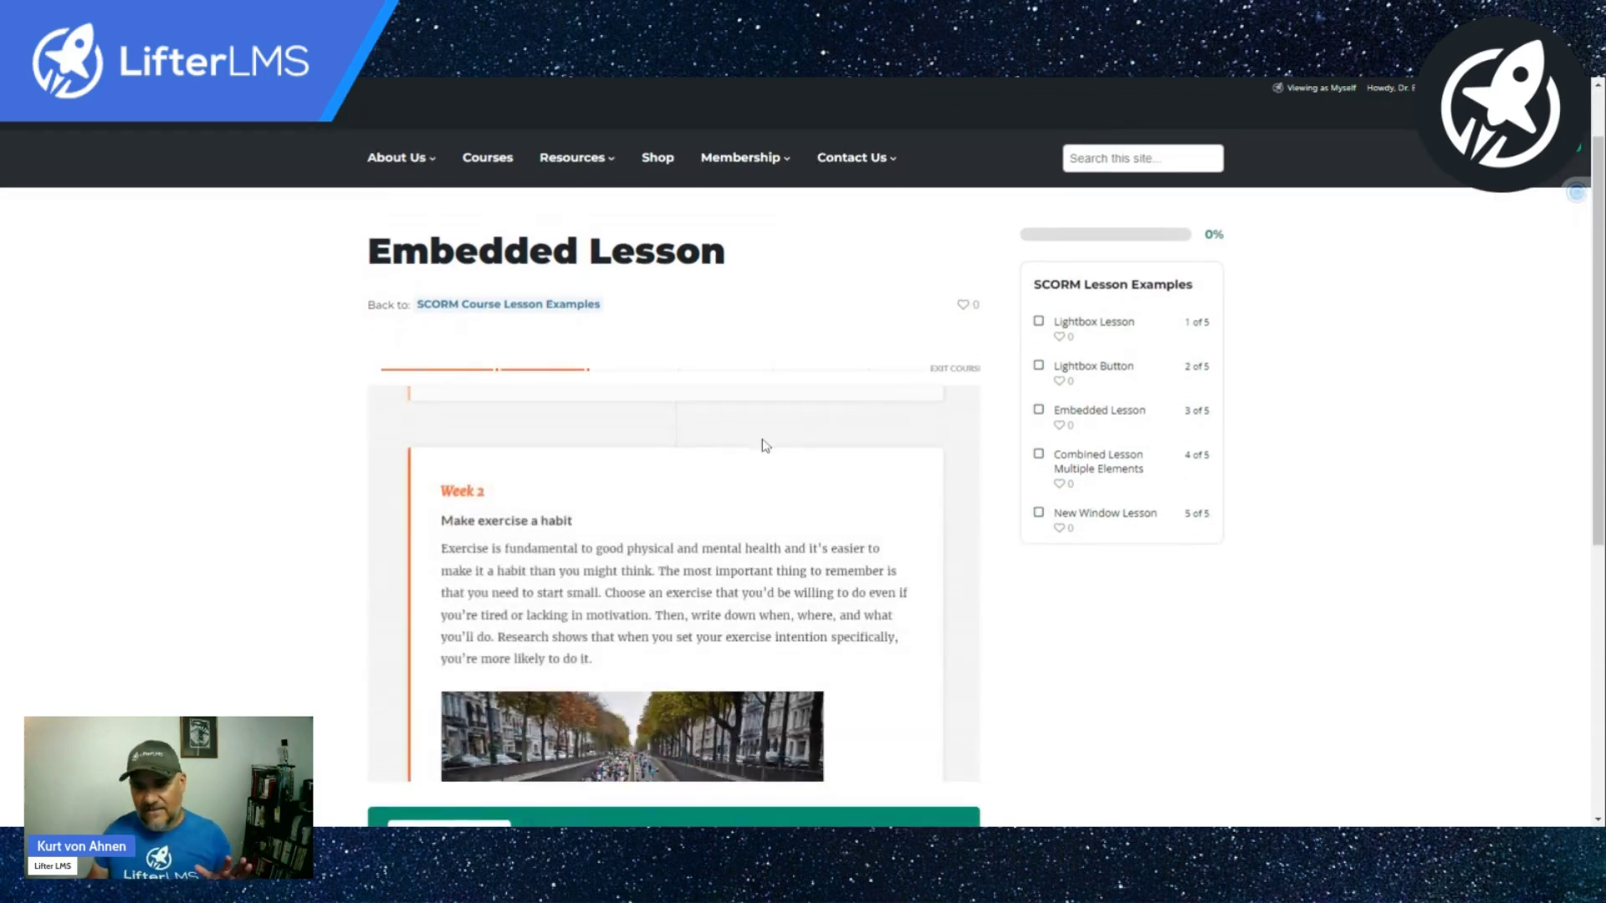
pyautogui.scroll(-5, 763, 445)
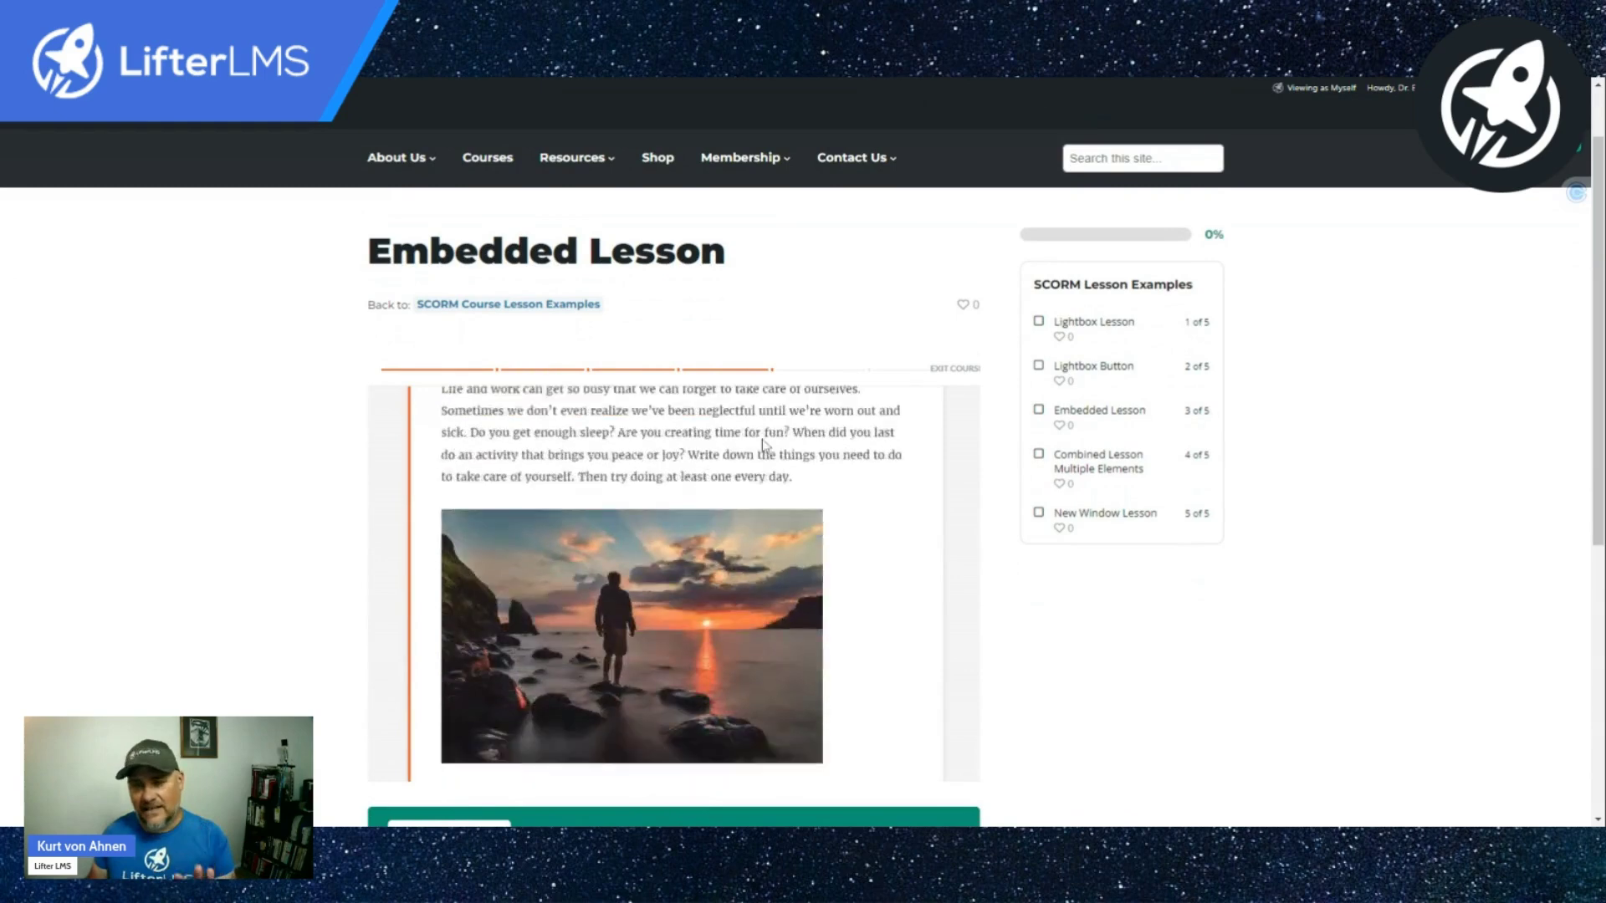
pyautogui.scroll(15, 763, 445)
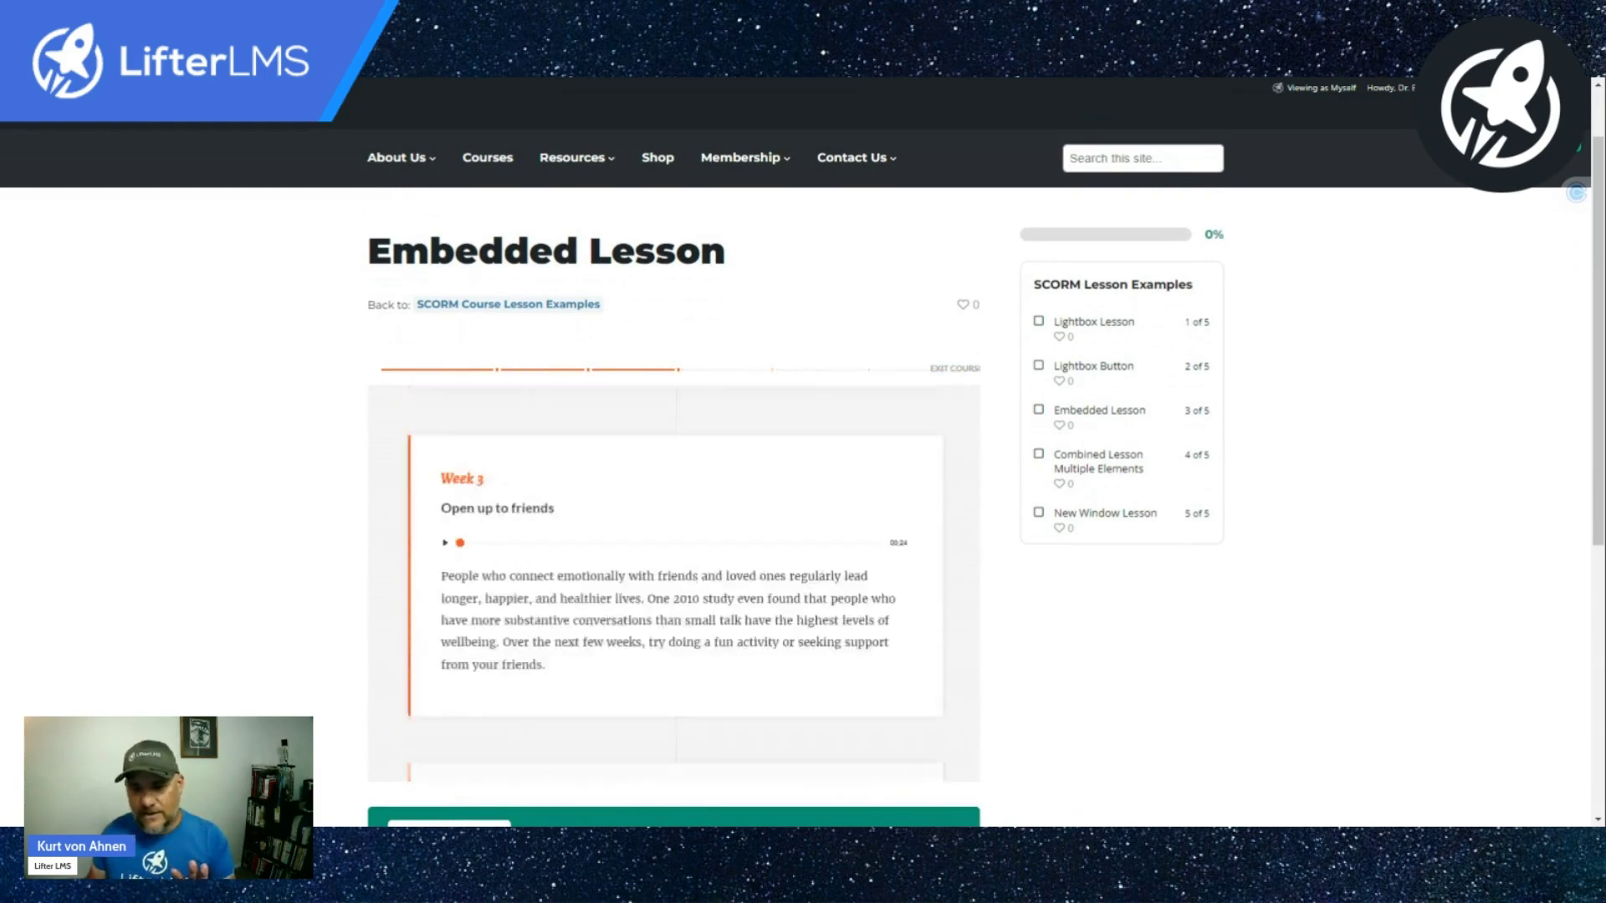
pyautogui.scroll(10, 763, 445)
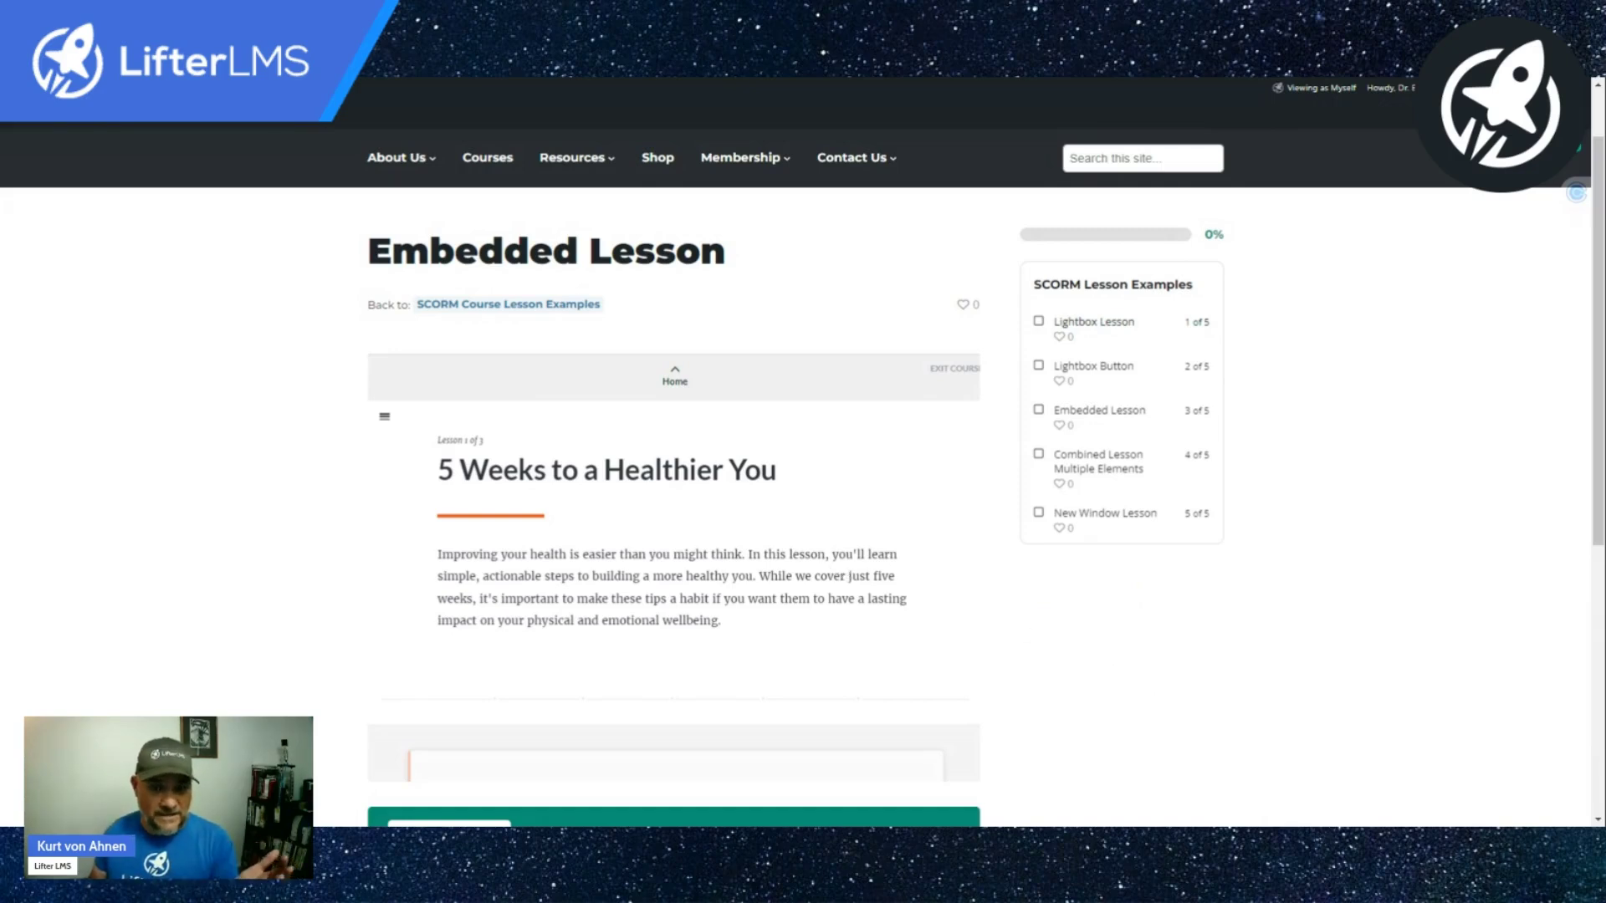
pyautogui.scroll(1, 812, 560)
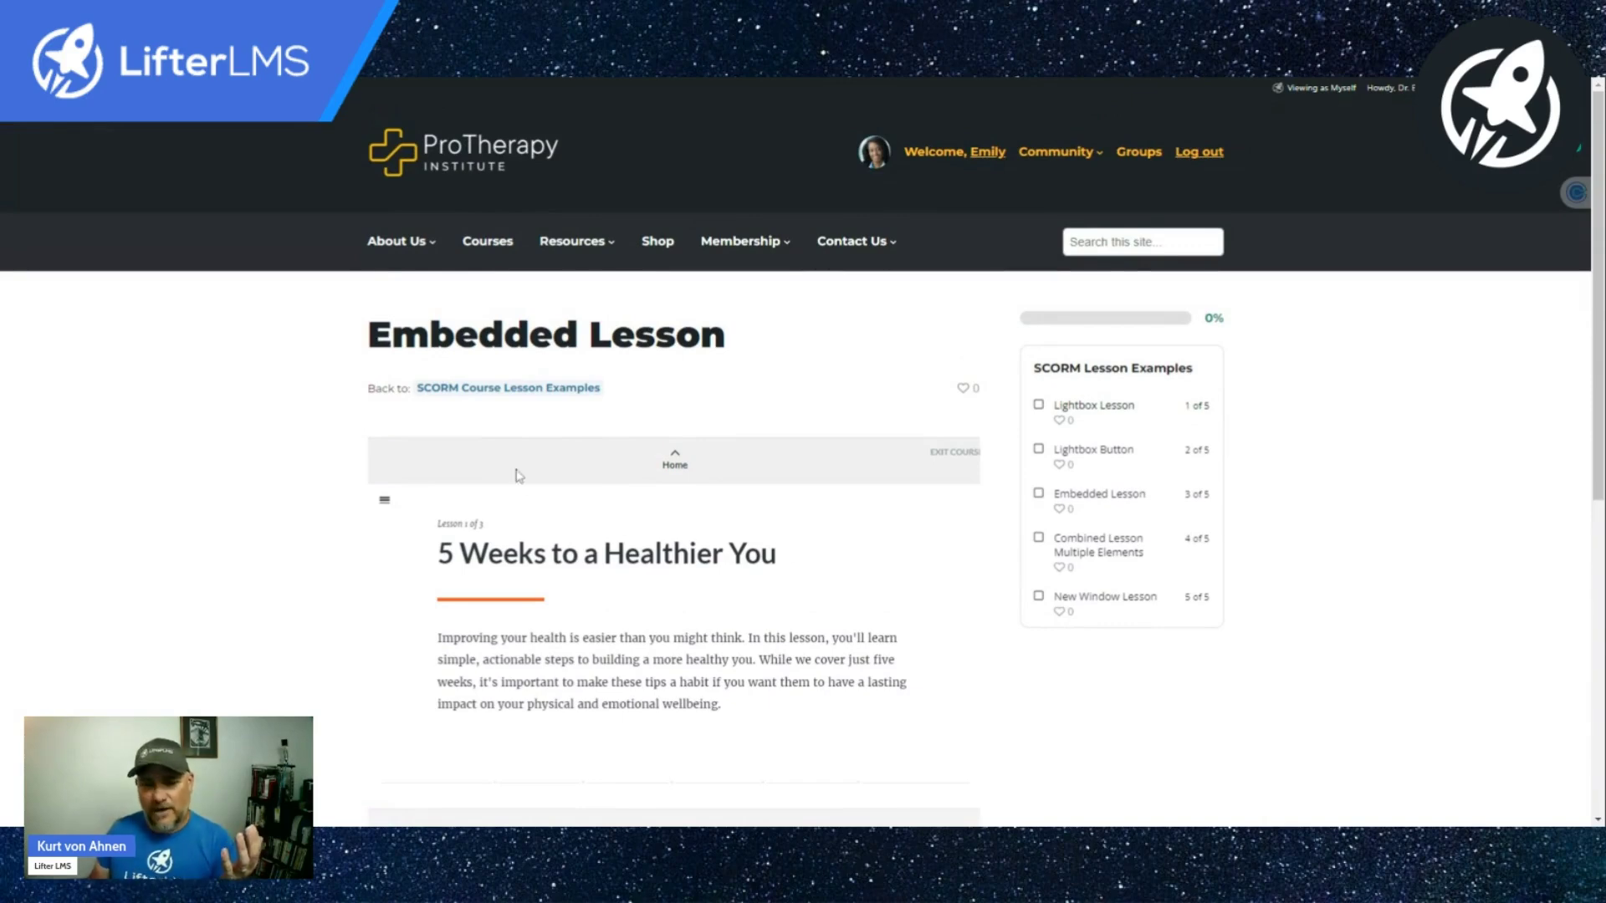
# - Return to the SCORM Course Lesson Examples overview and open the Combined Lesson Multiple Elements lesson
pyautogui.click(500, 390)
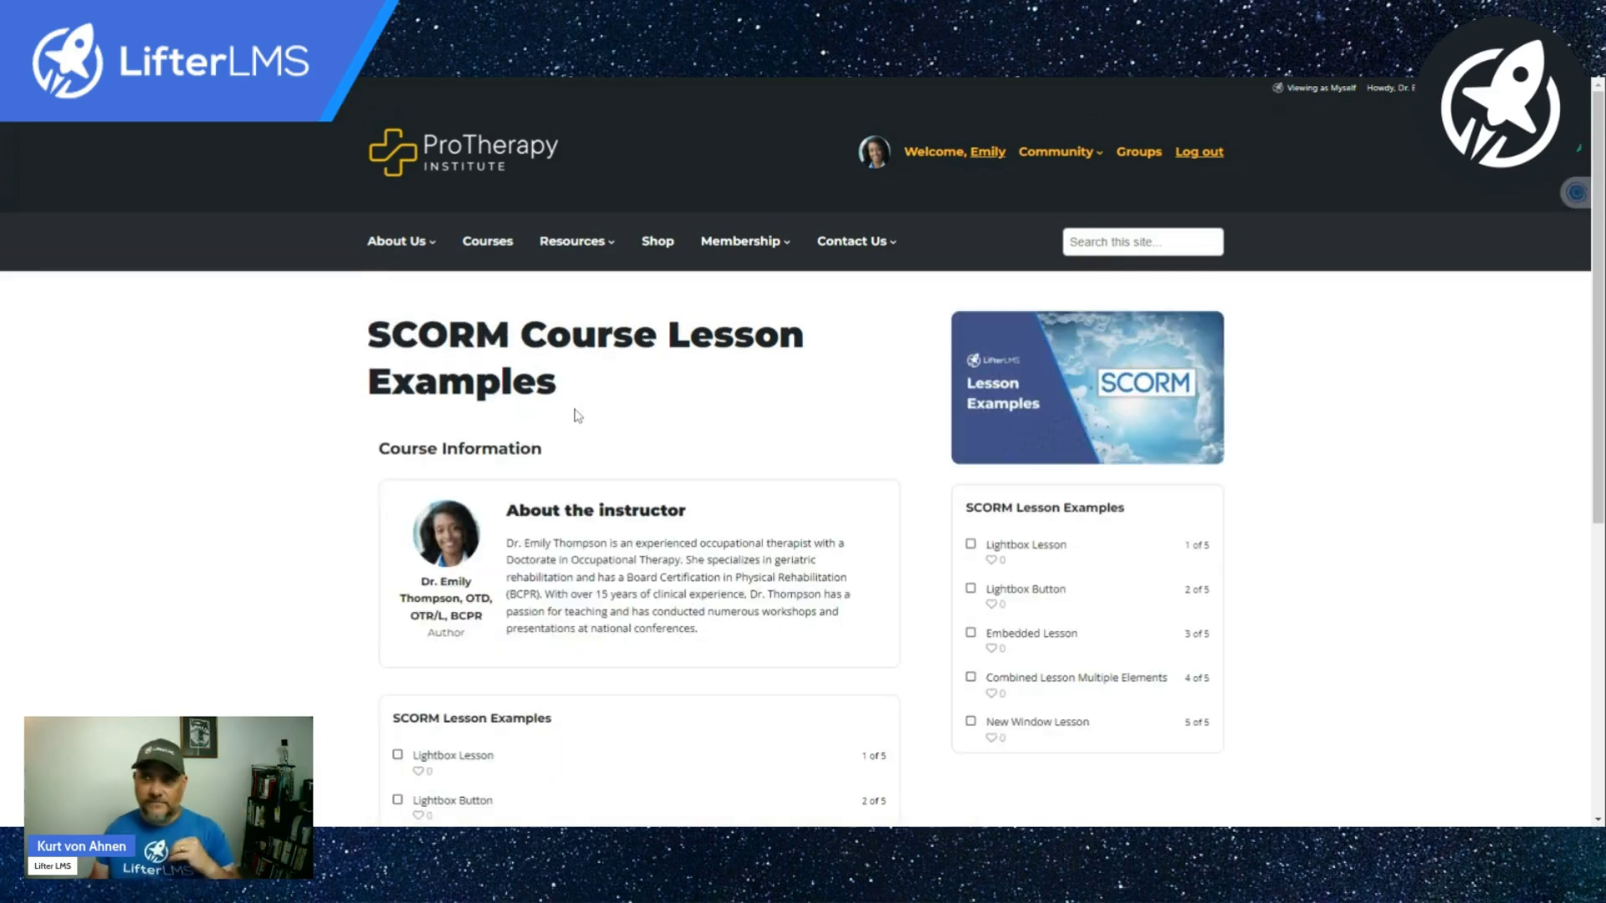
pyautogui.scroll(-3, 581, 416)
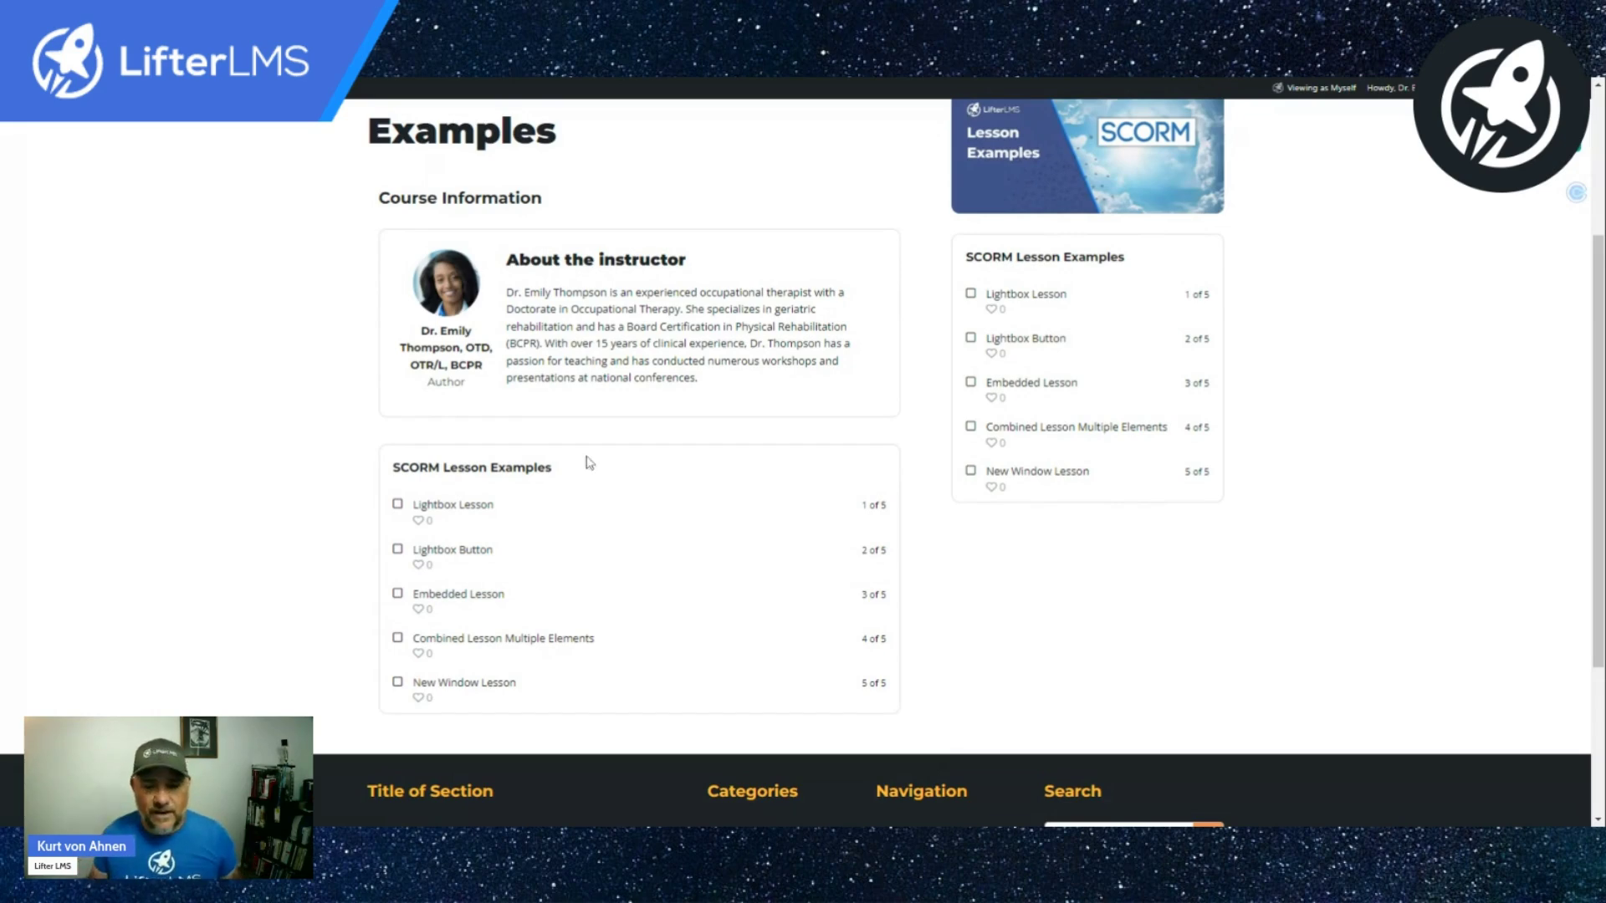
pyautogui.scroll(-2, 588, 459)
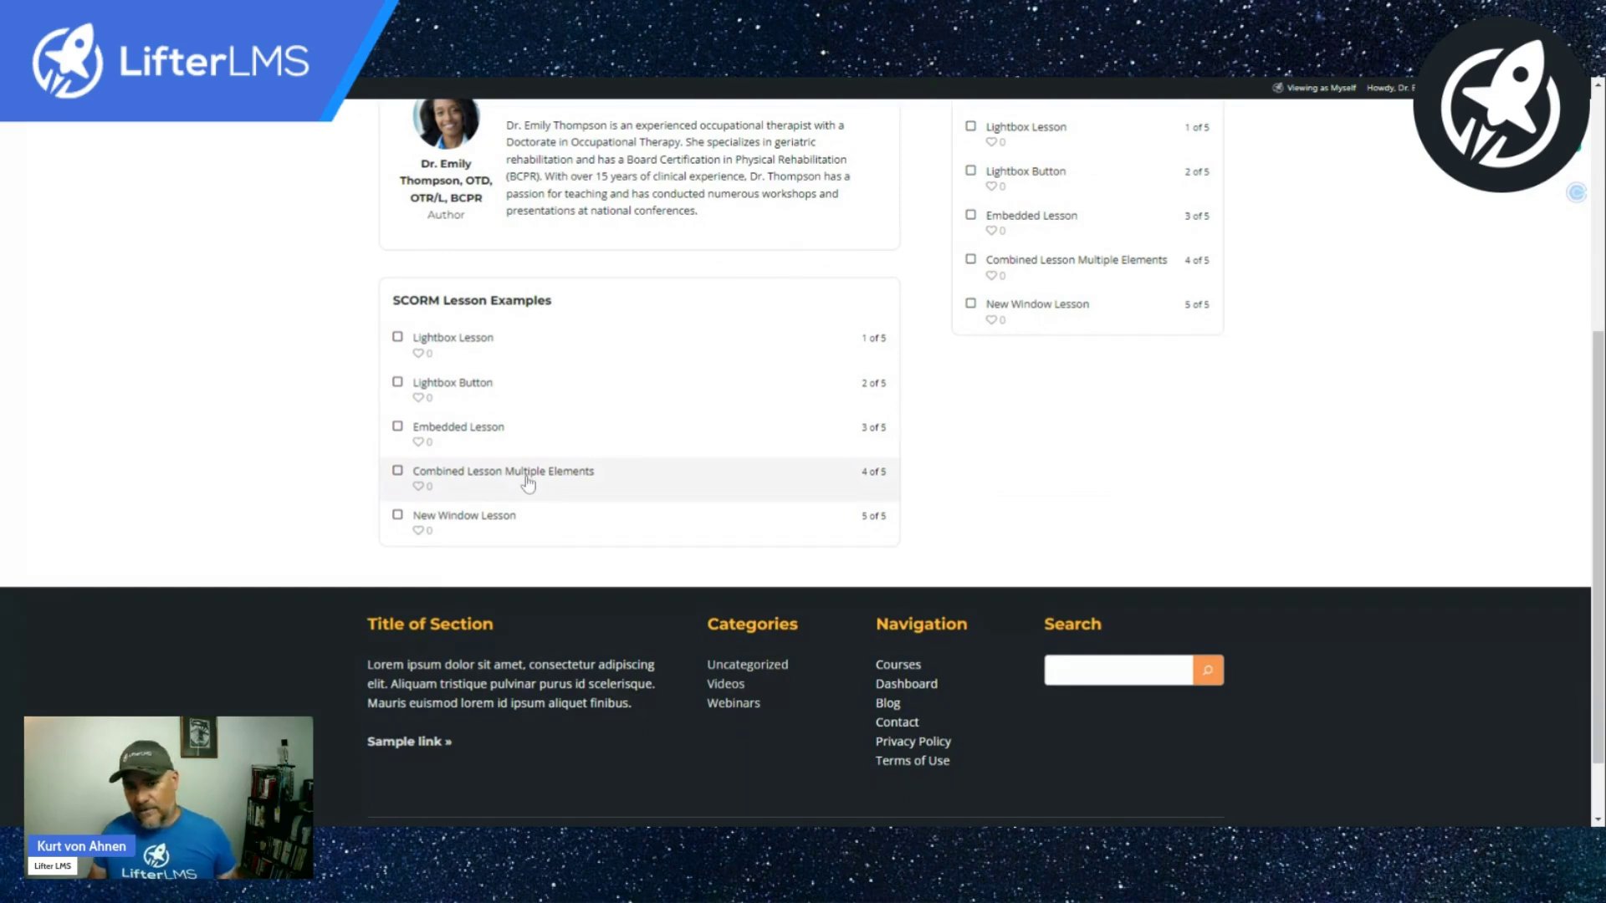
pyautogui.click(527, 479)
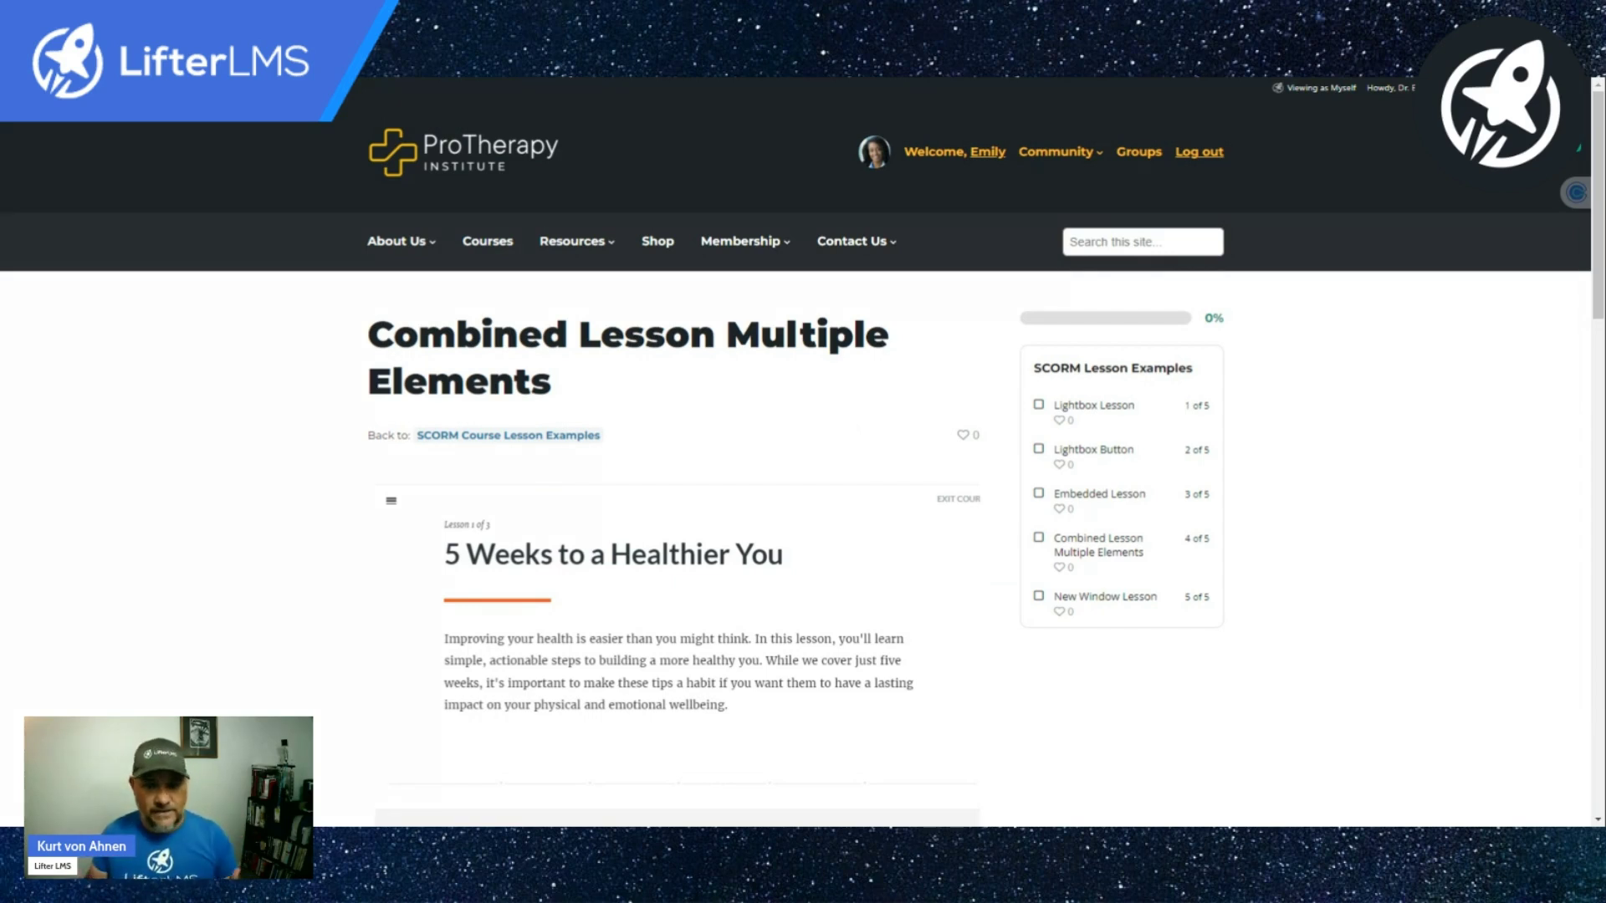
# - Examine how the combined lesson stacks several embedded SCORM modules under headings such as Another Section of Lesson and Section 3 of Lesson
pyautogui.scroll(-1, 586, 435)
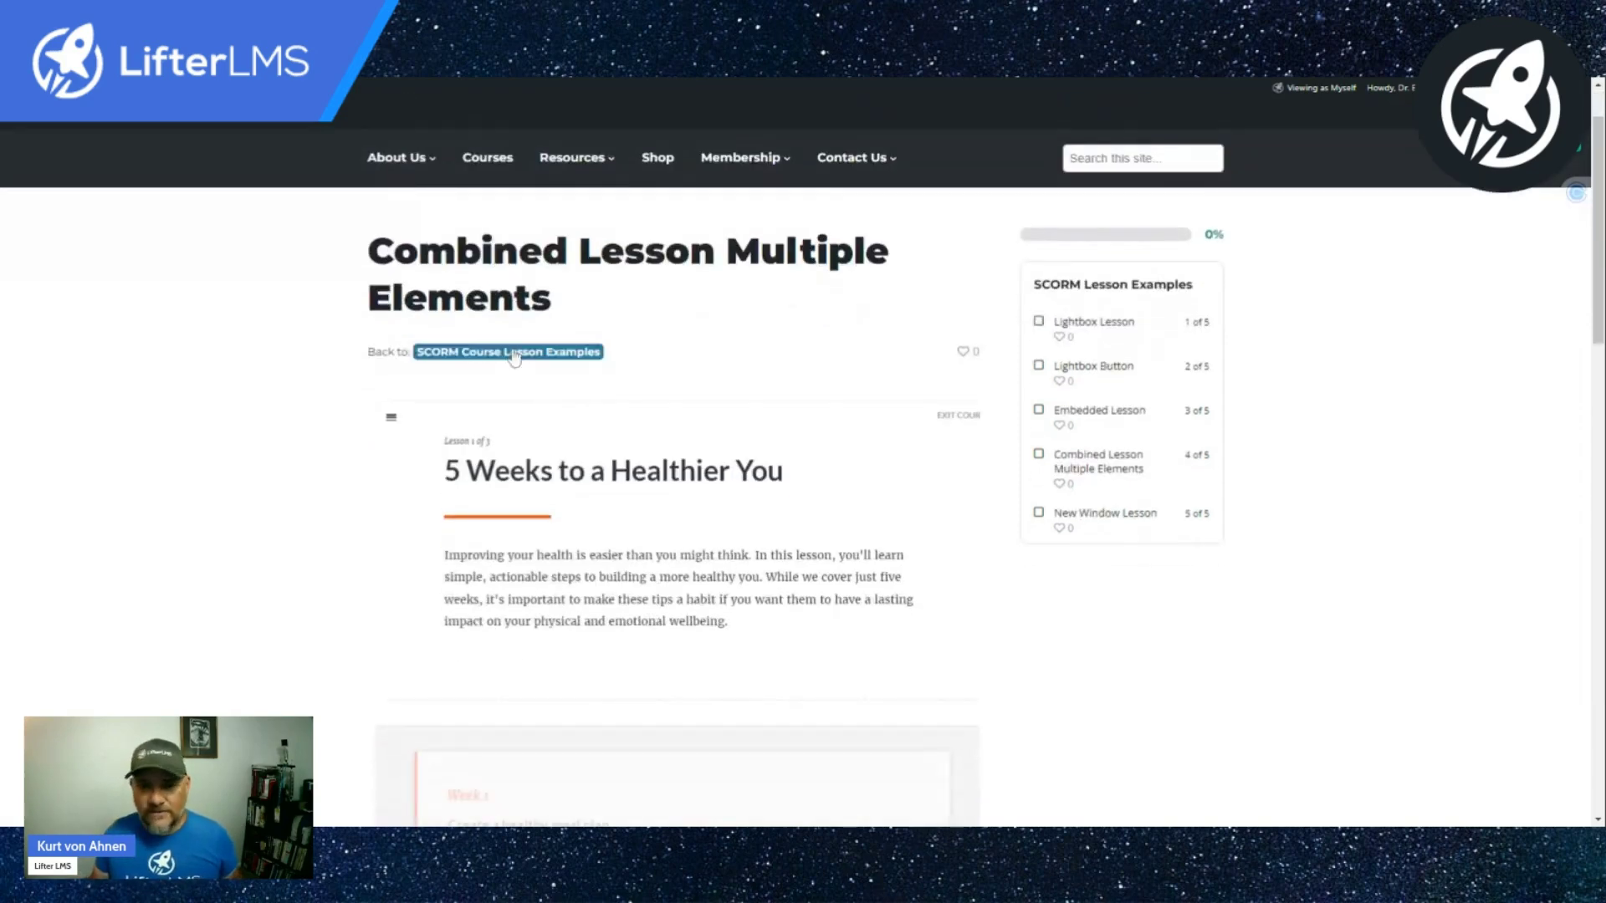
pyautogui.scroll(-1, 502, 335)
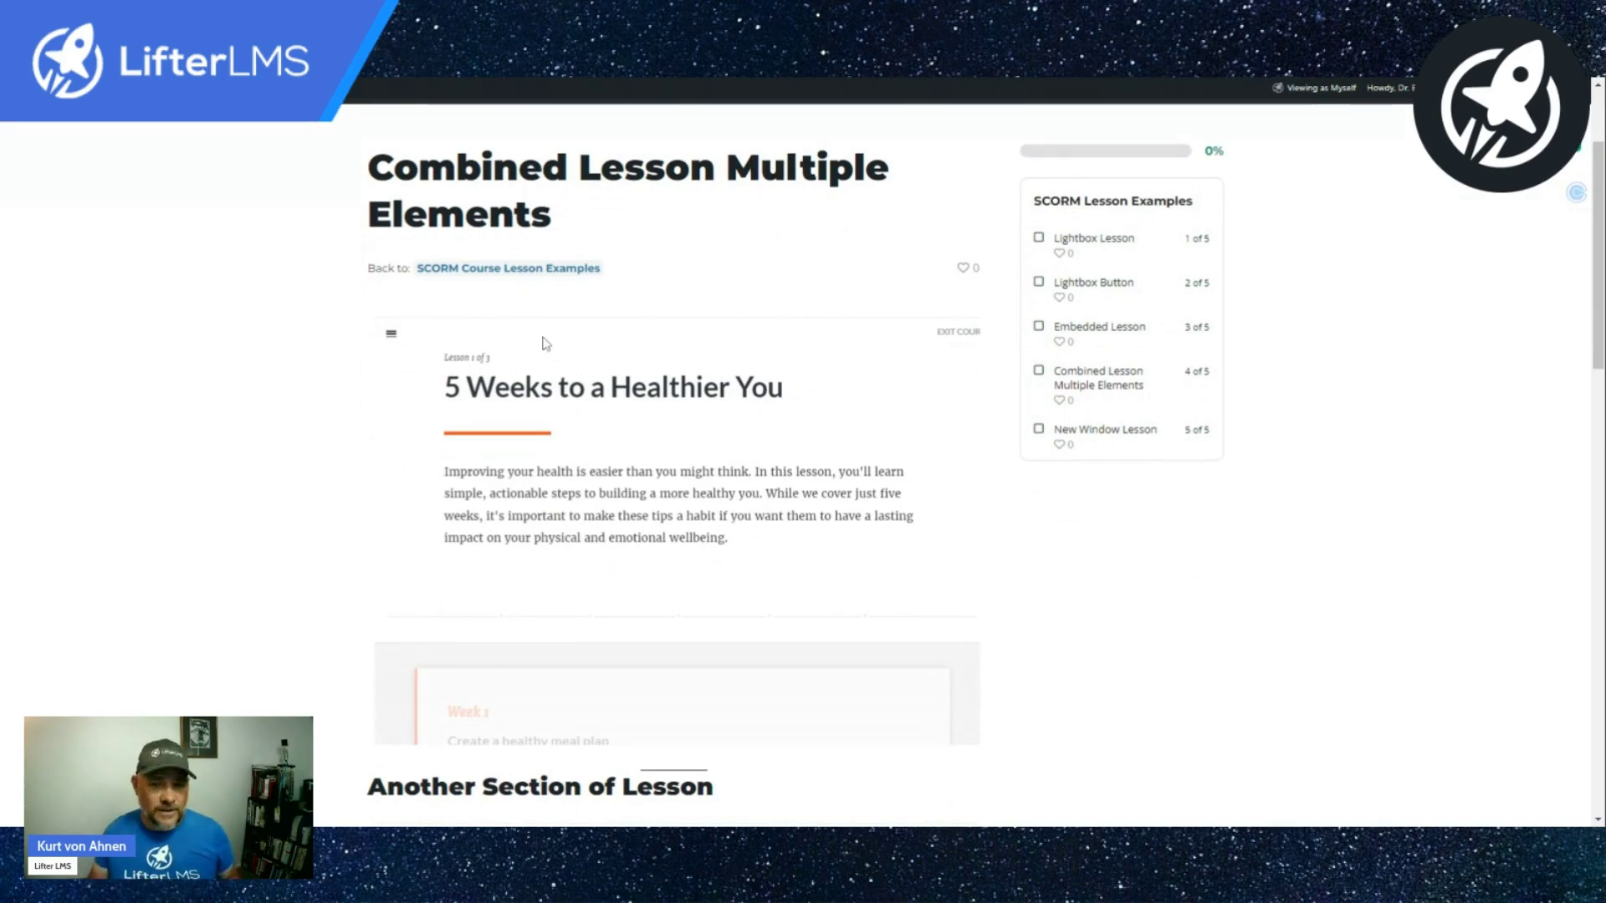
pyautogui.scroll(-1, 599, 410)
pyautogui.scroll(-5, 616, 463)
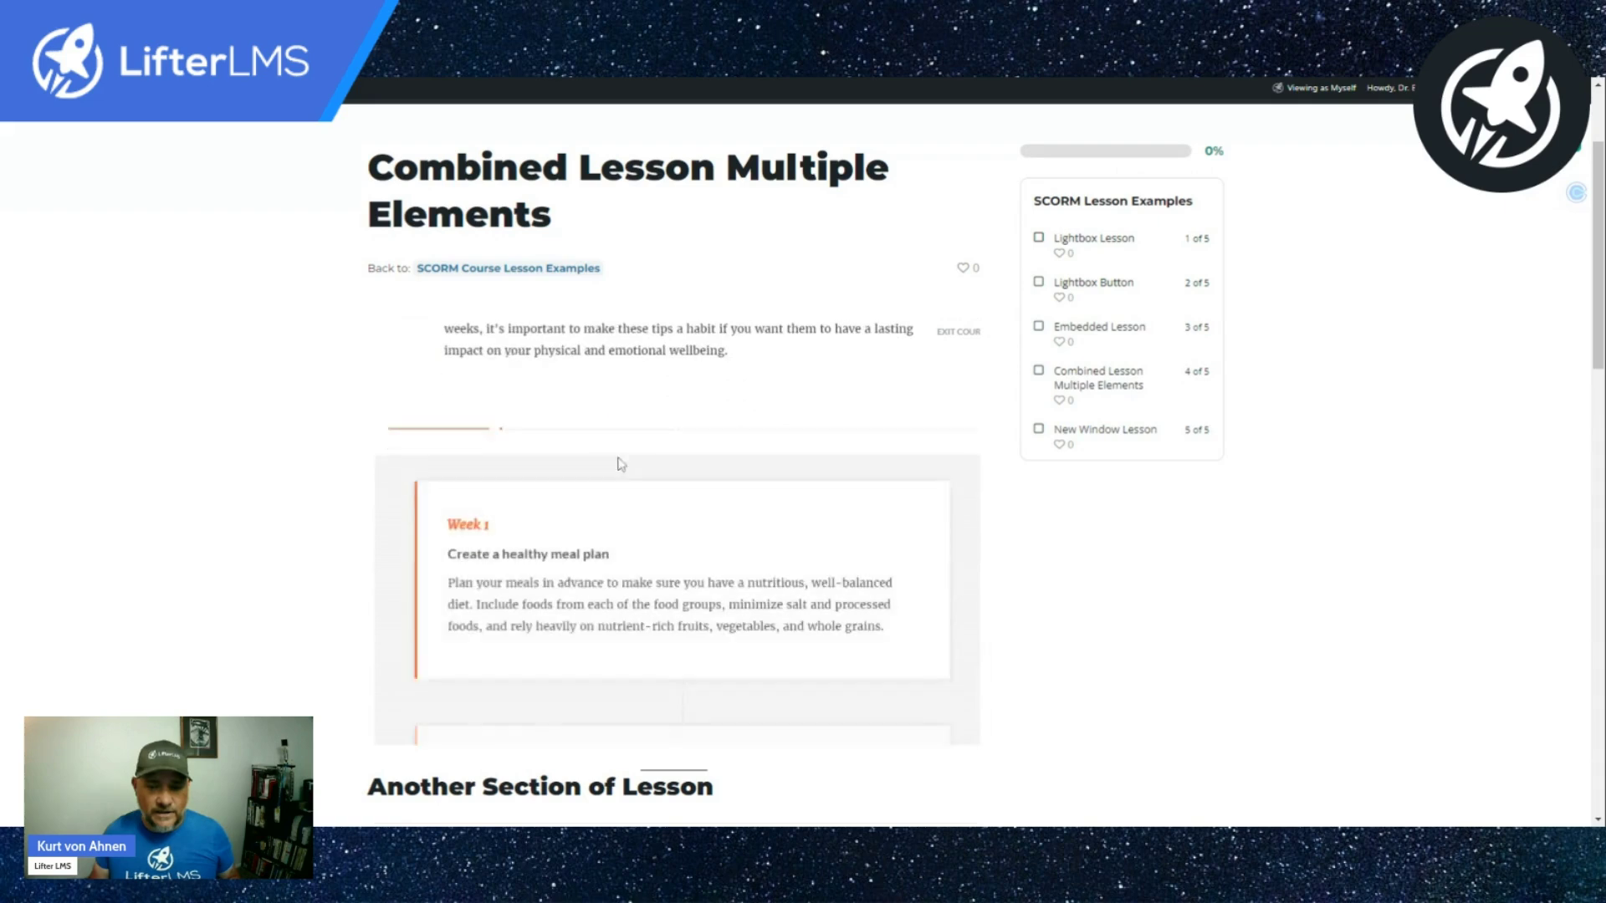
pyautogui.scroll(-3, 285, 450)
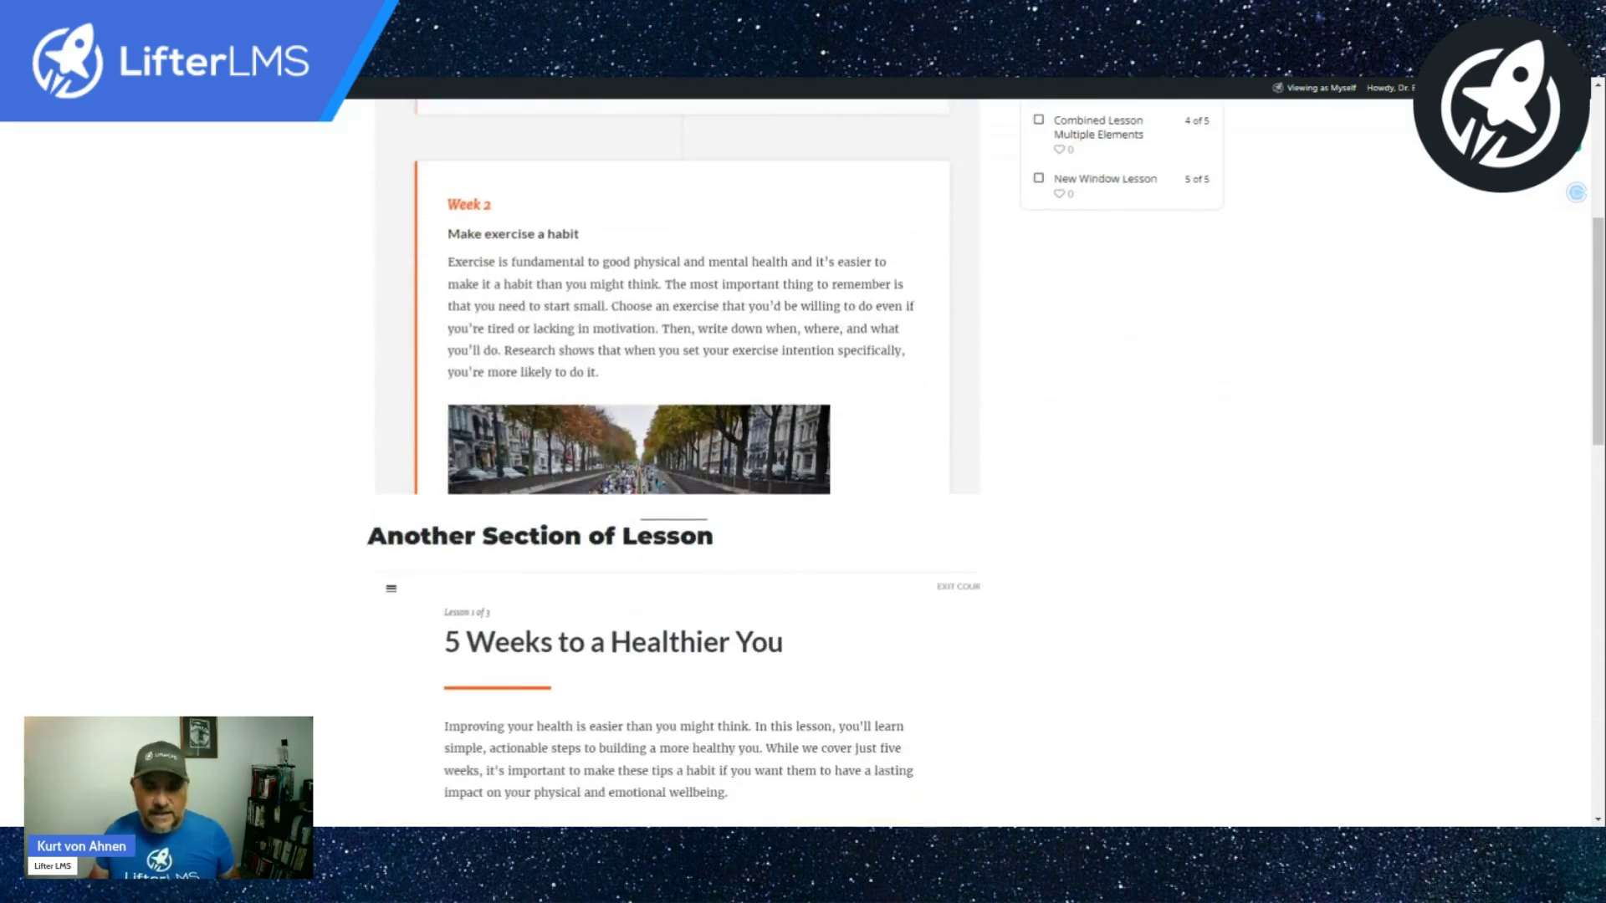
pyautogui.scroll(-3, 330, 536)
pyautogui.scroll(-2, 608, 483)
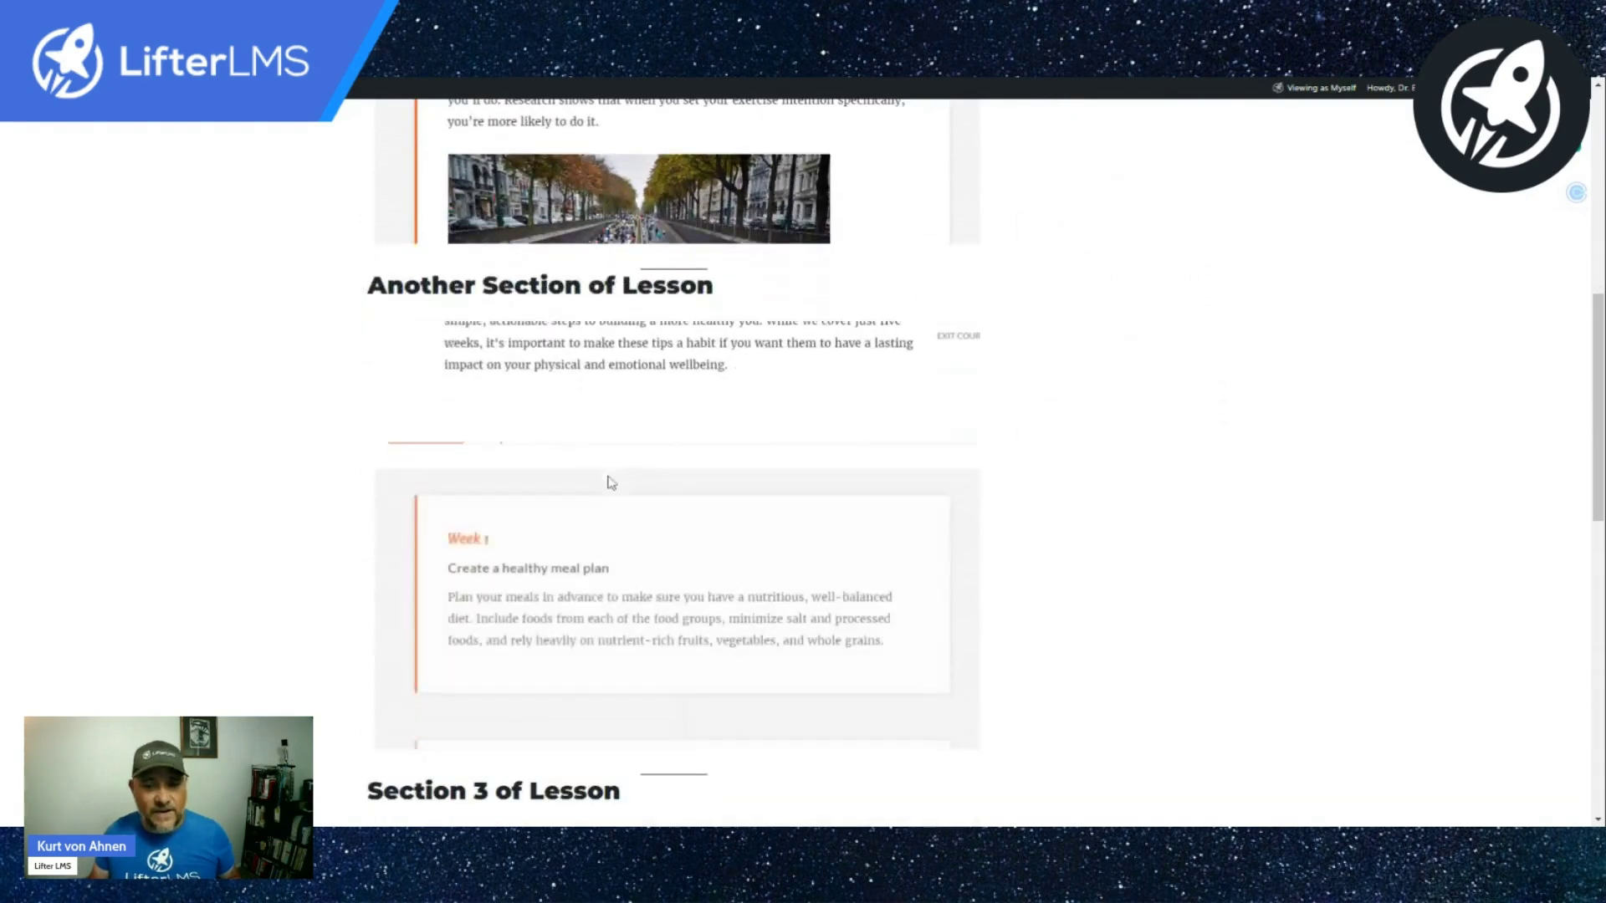
pyautogui.scroll(-6, 609, 483)
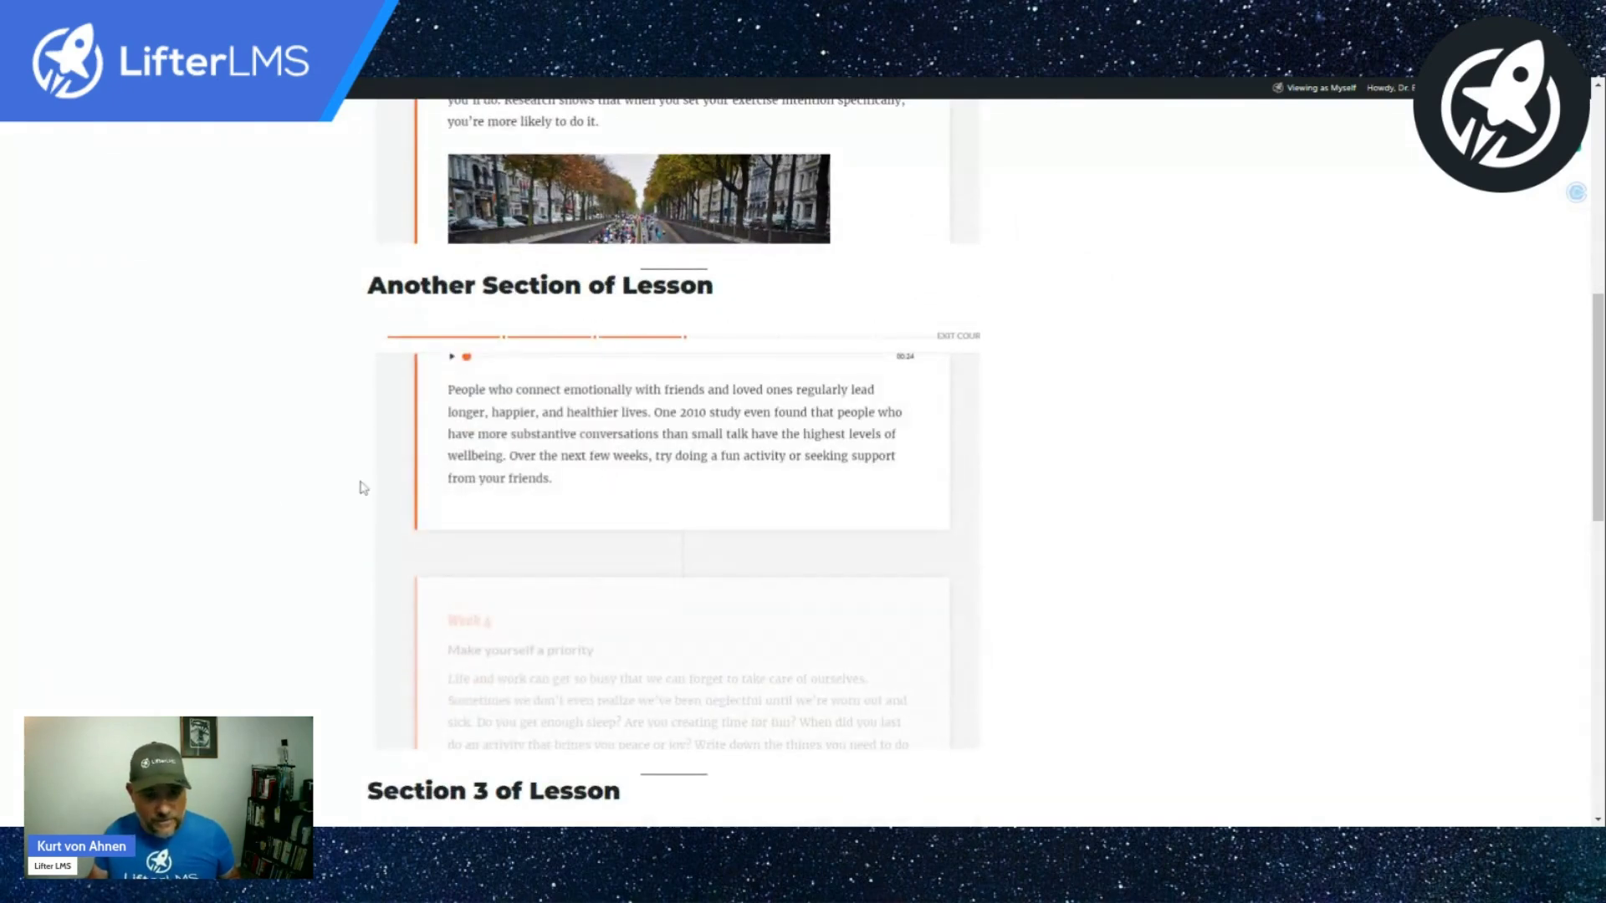
pyautogui.scroll(-4, 268, 494)
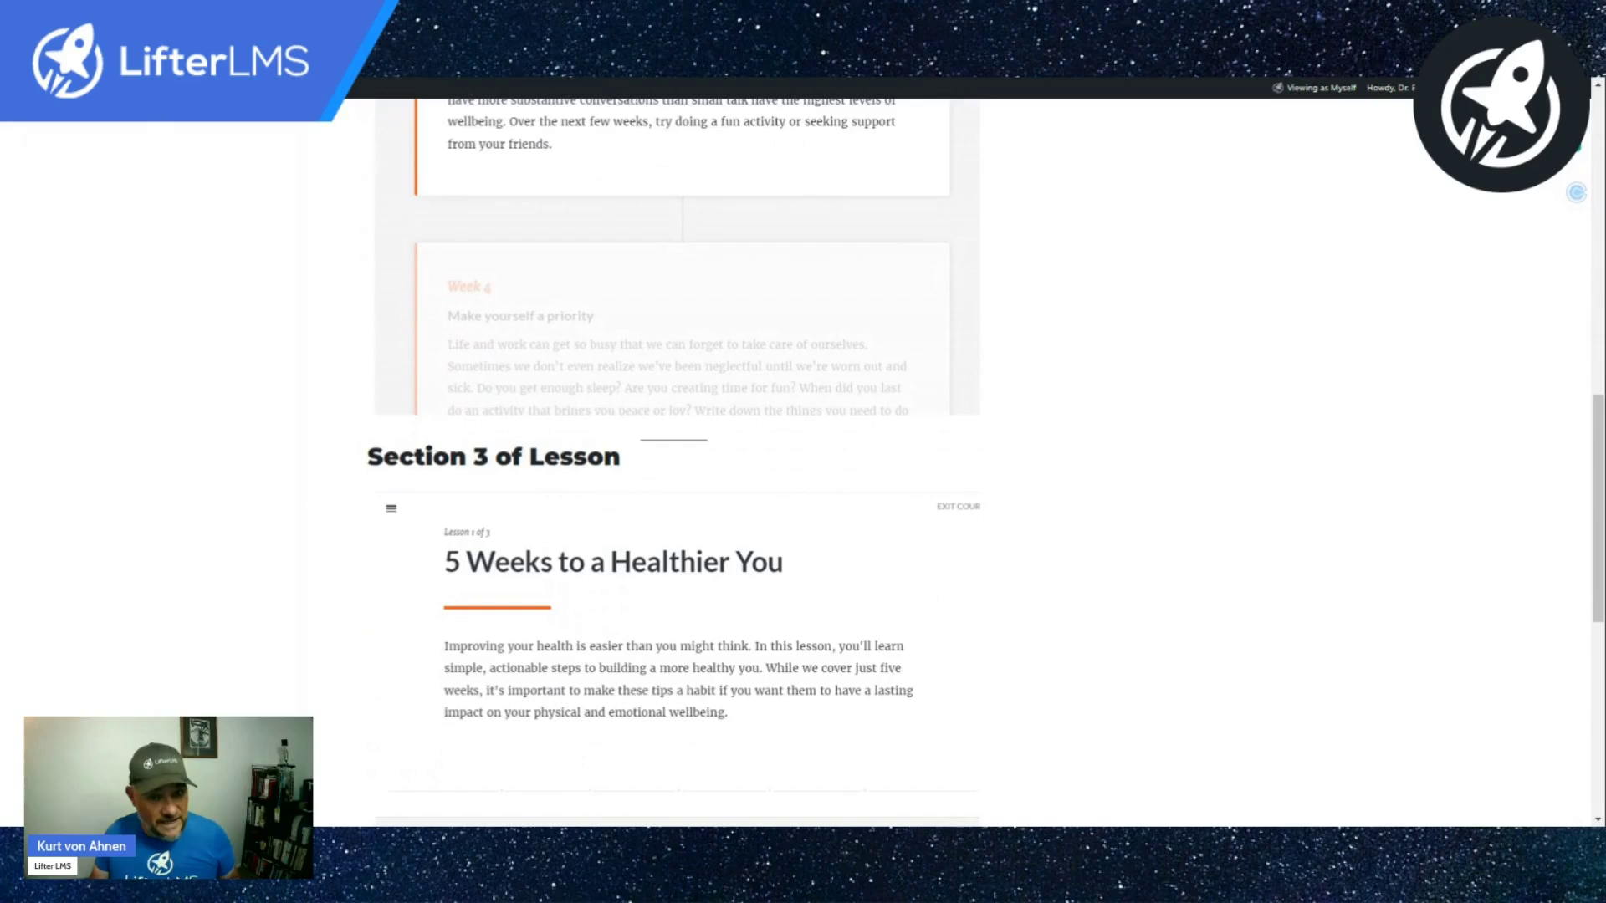
pyautogui.scroll(-2, 130, 582)
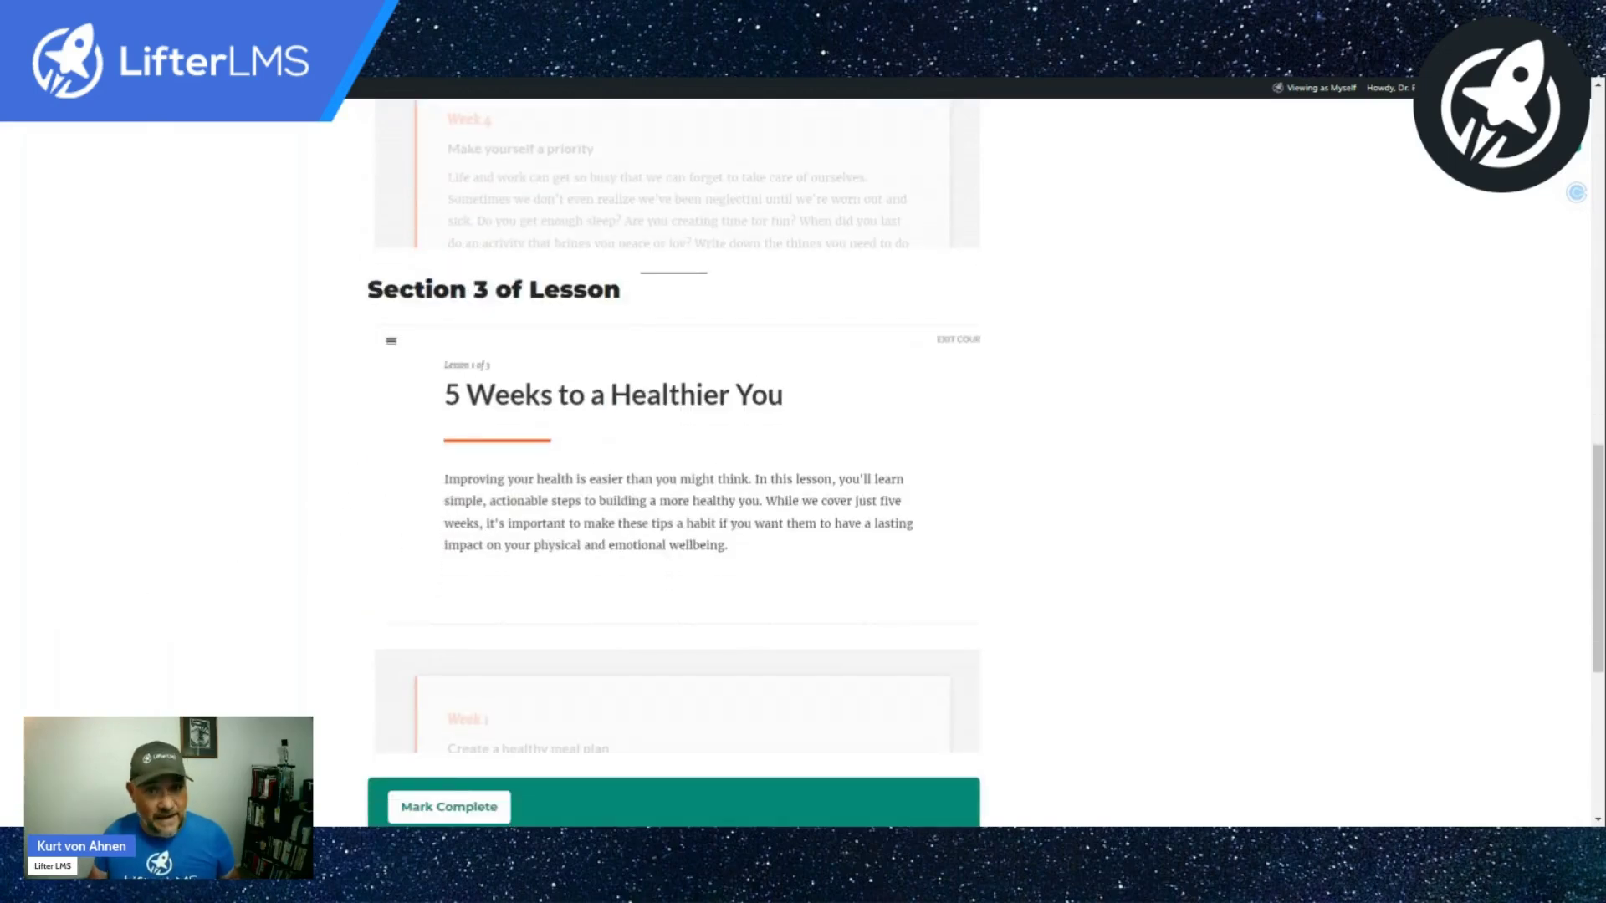
pyautogui.scroll(-8, 574, 534)
pyautogui.scroll(7, 575, 535)
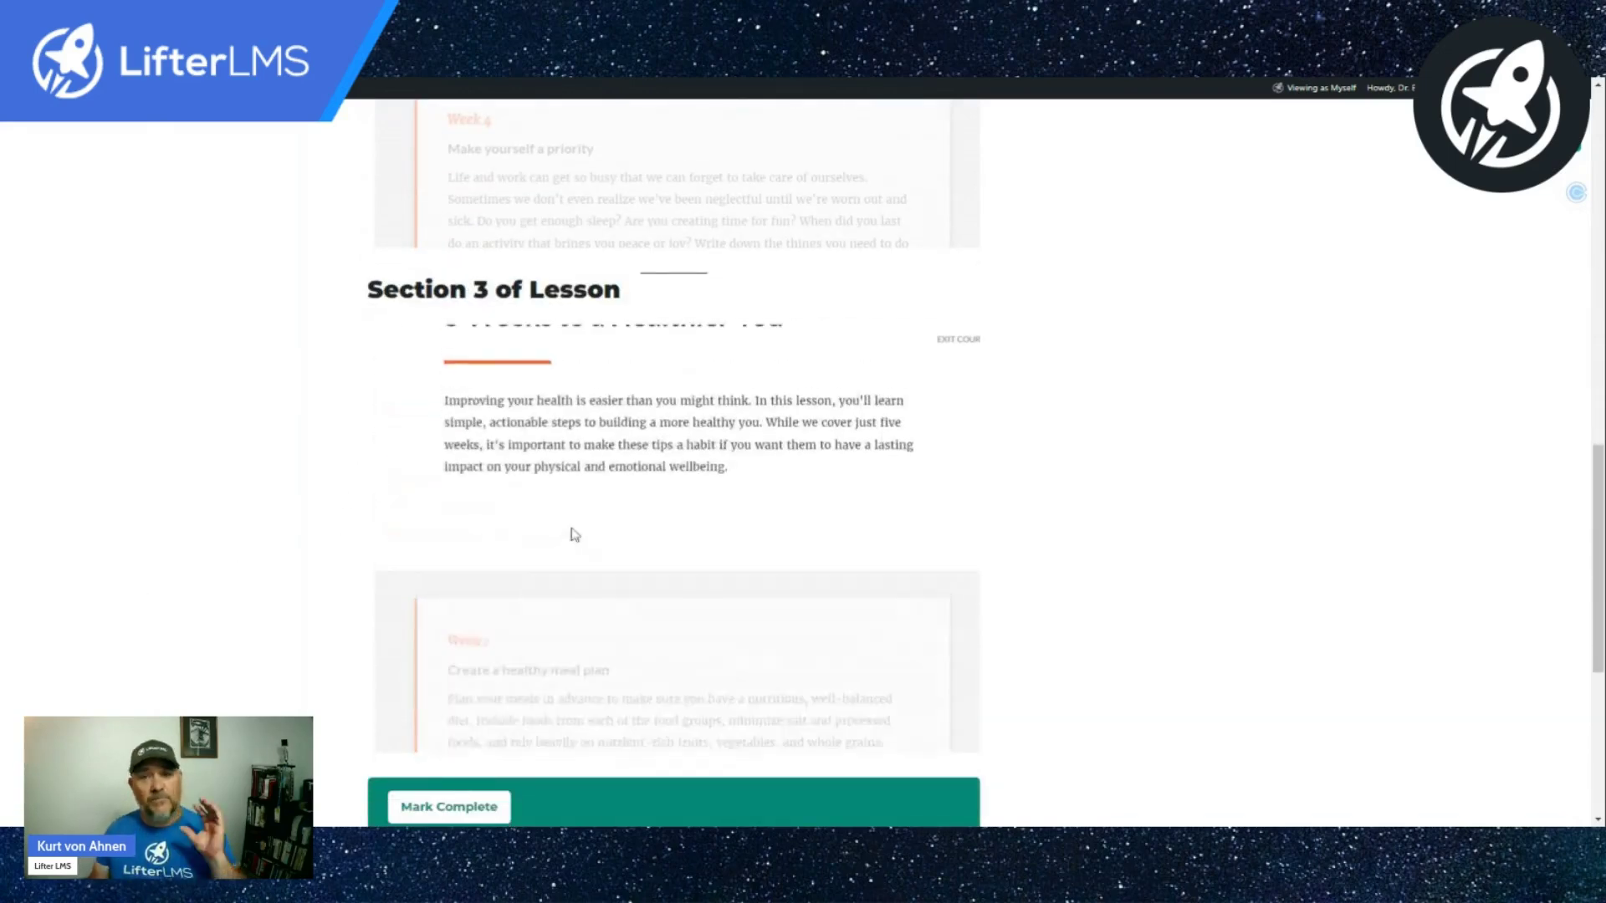
pyautogui.scroll(12, 301, 512)
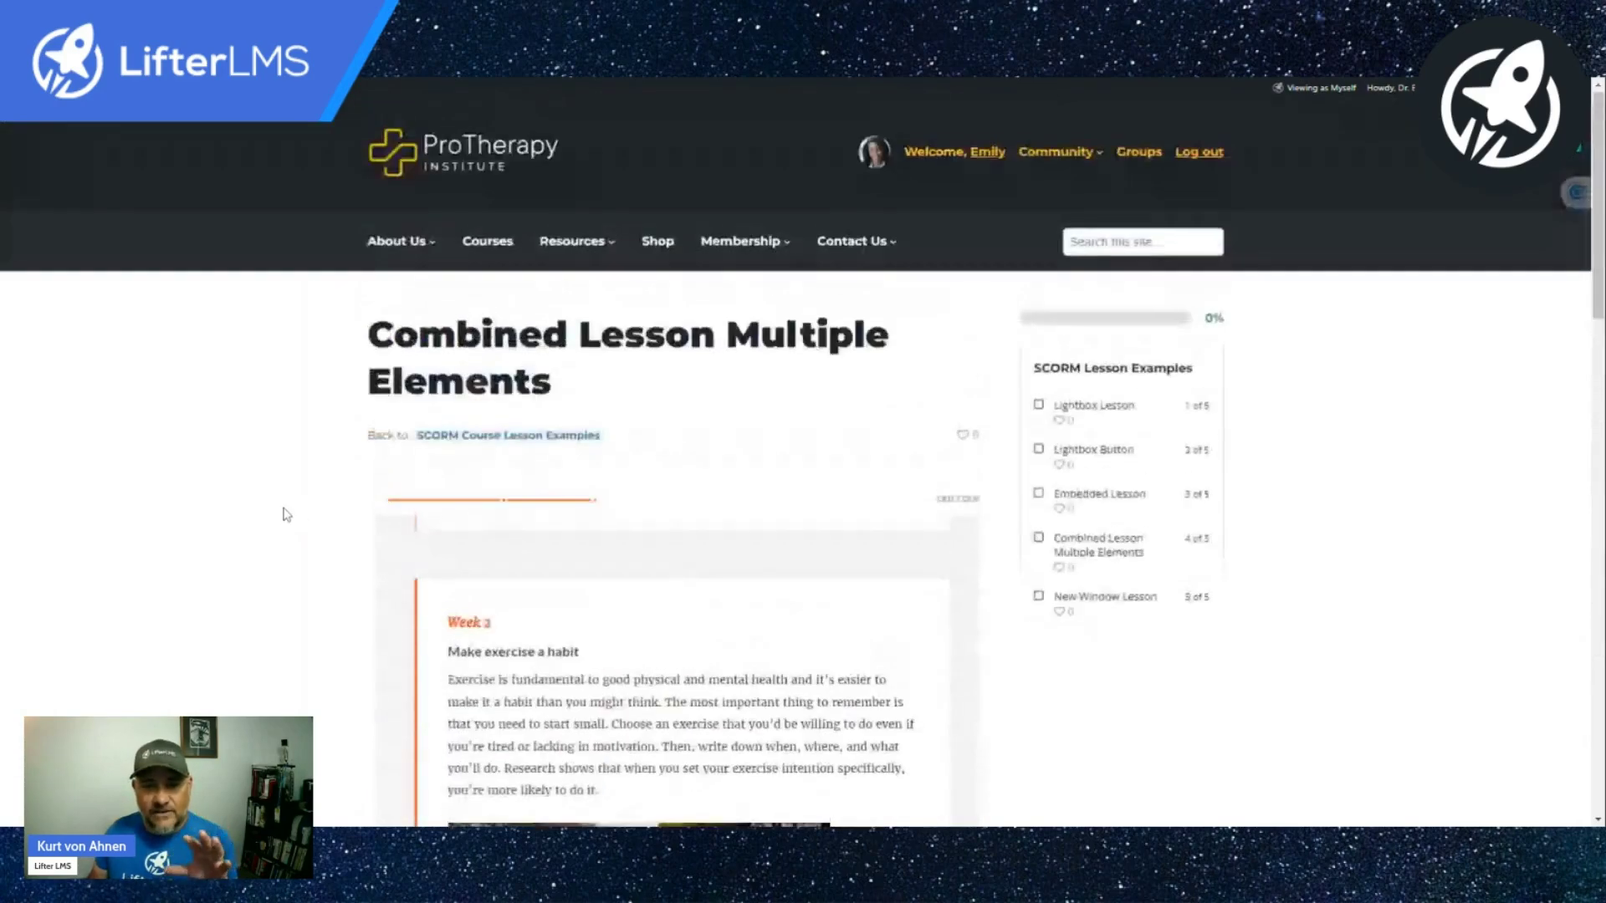
pyautogui.scroll(-12, 287, 515)
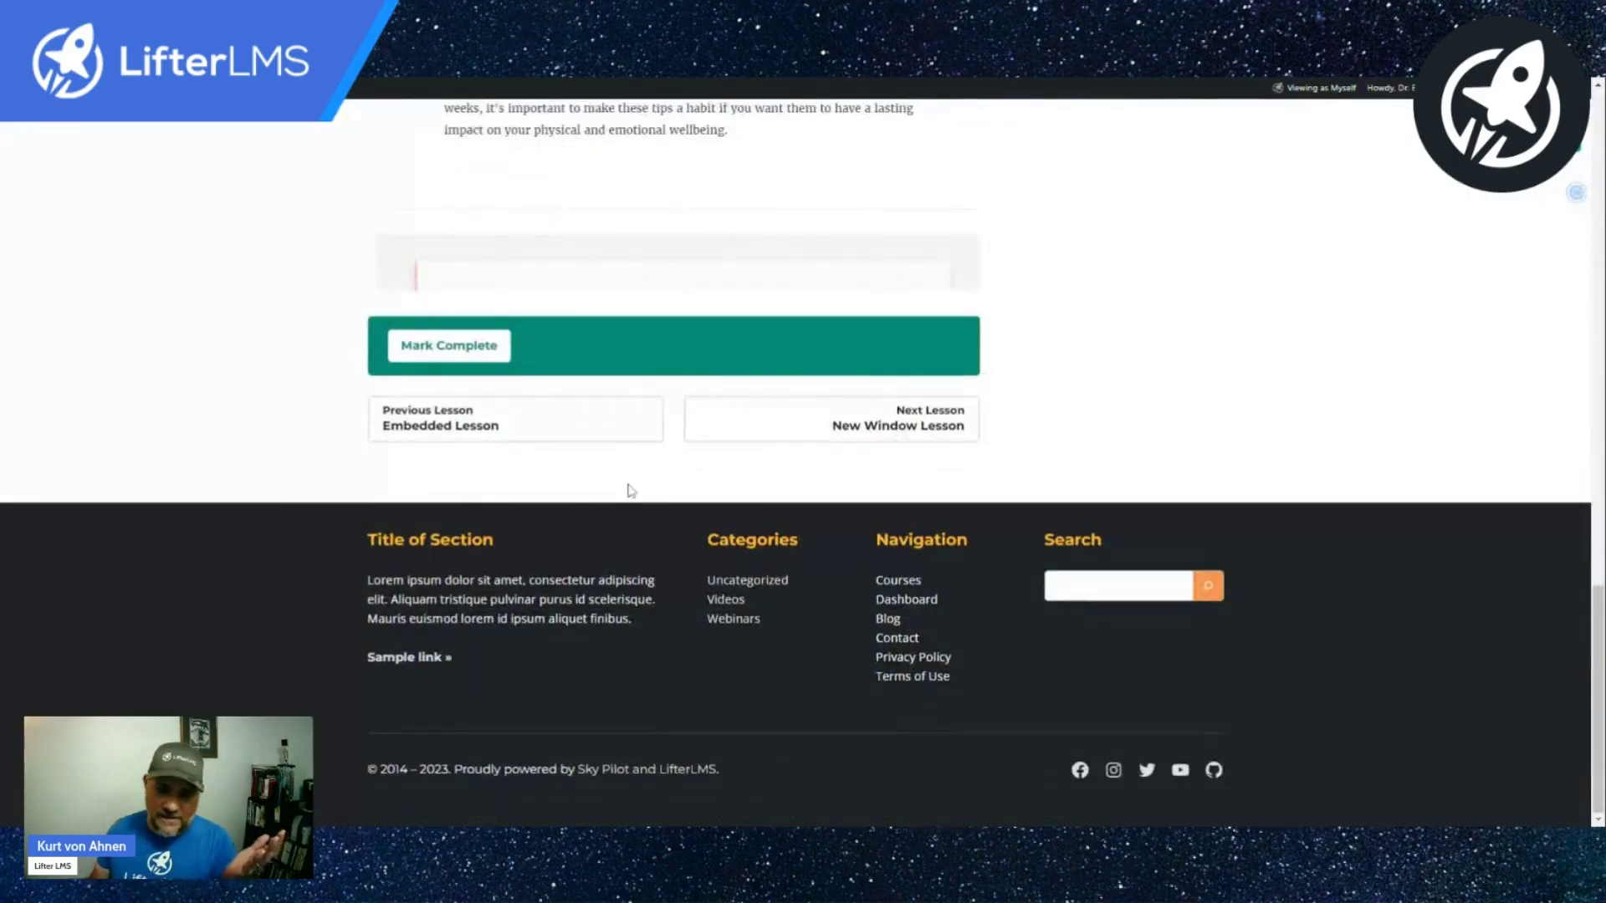
# - Open the New Window Lesson, launch its SCORM content, and go back through its lessons from Wellness Quiz to 5 Weeks to a Healthier You
pyautogui.click(906, 432)
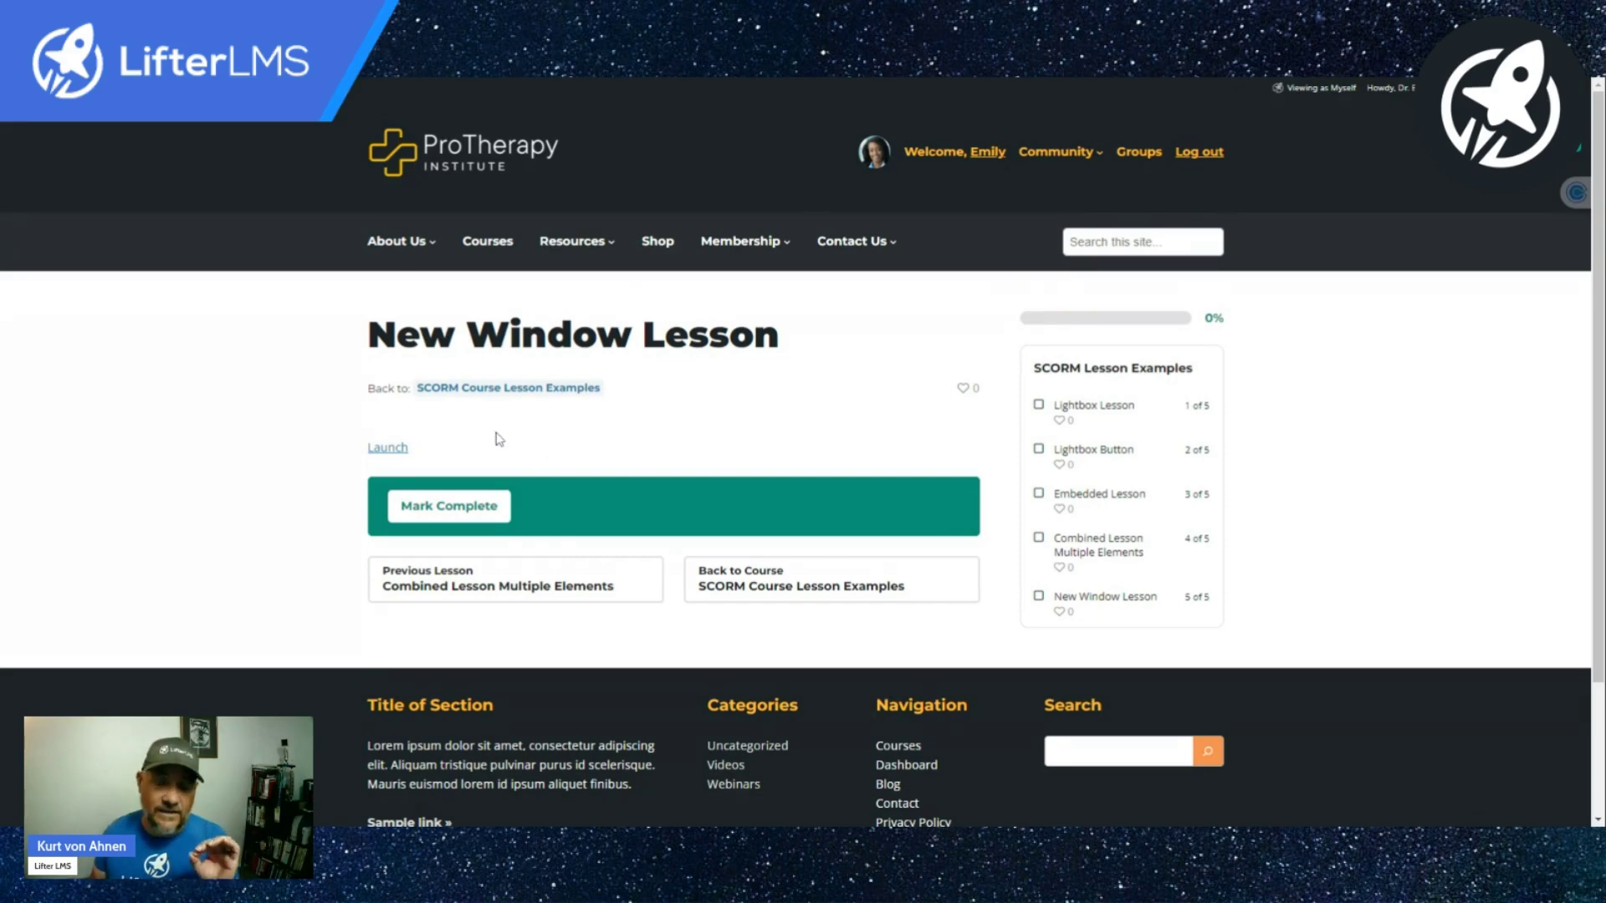
pyautogui.click(390, 456)
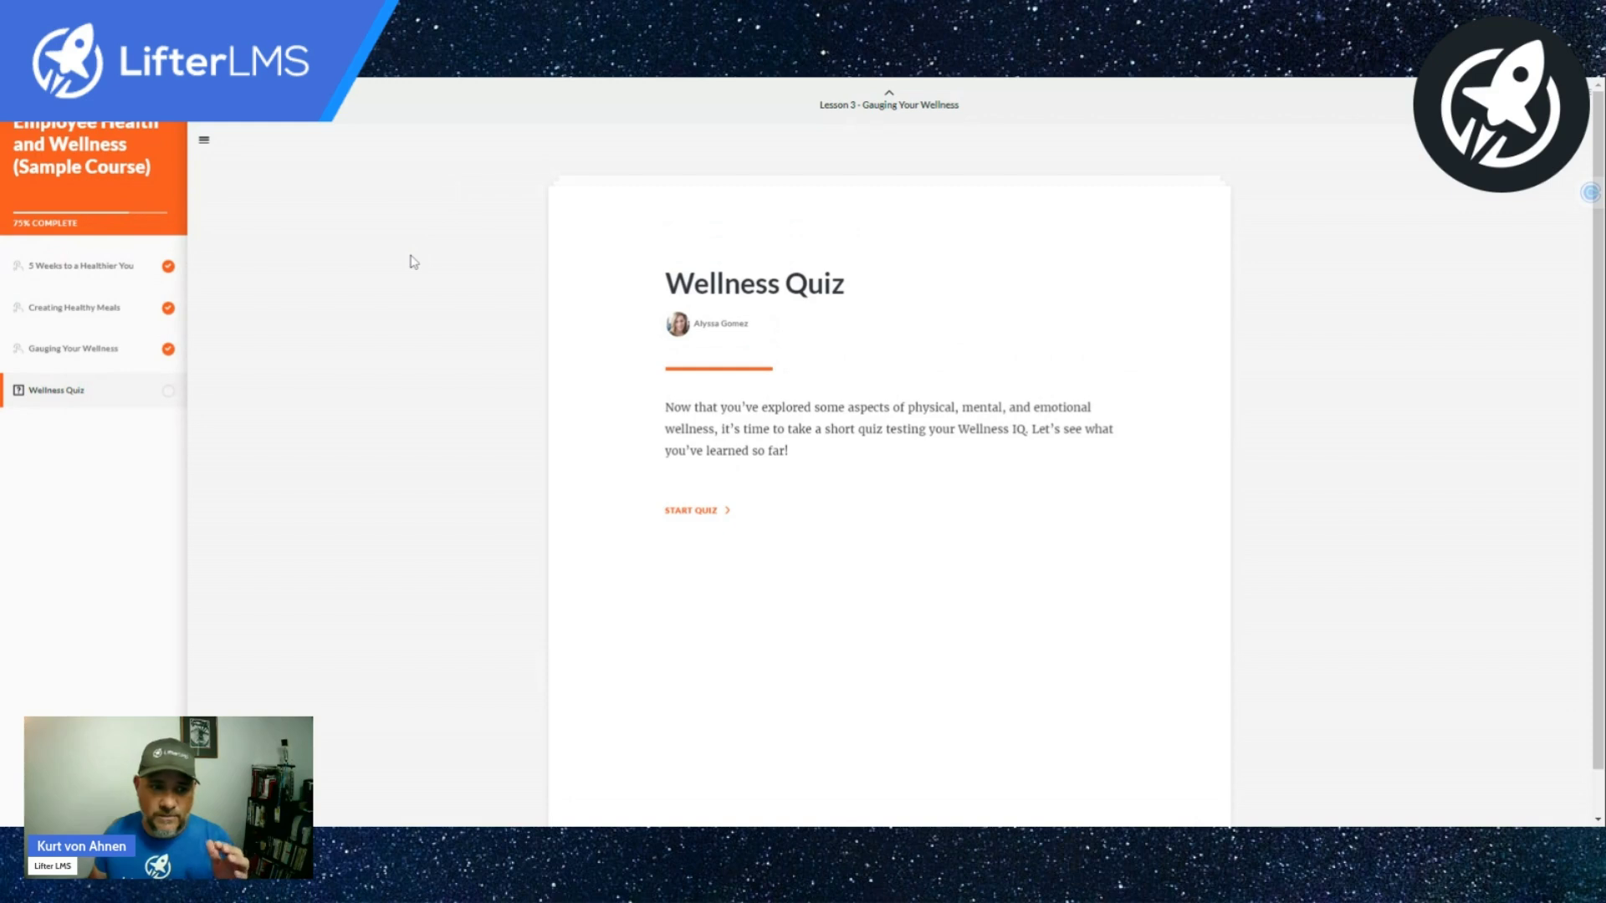
pyautogui.click(899, 107)
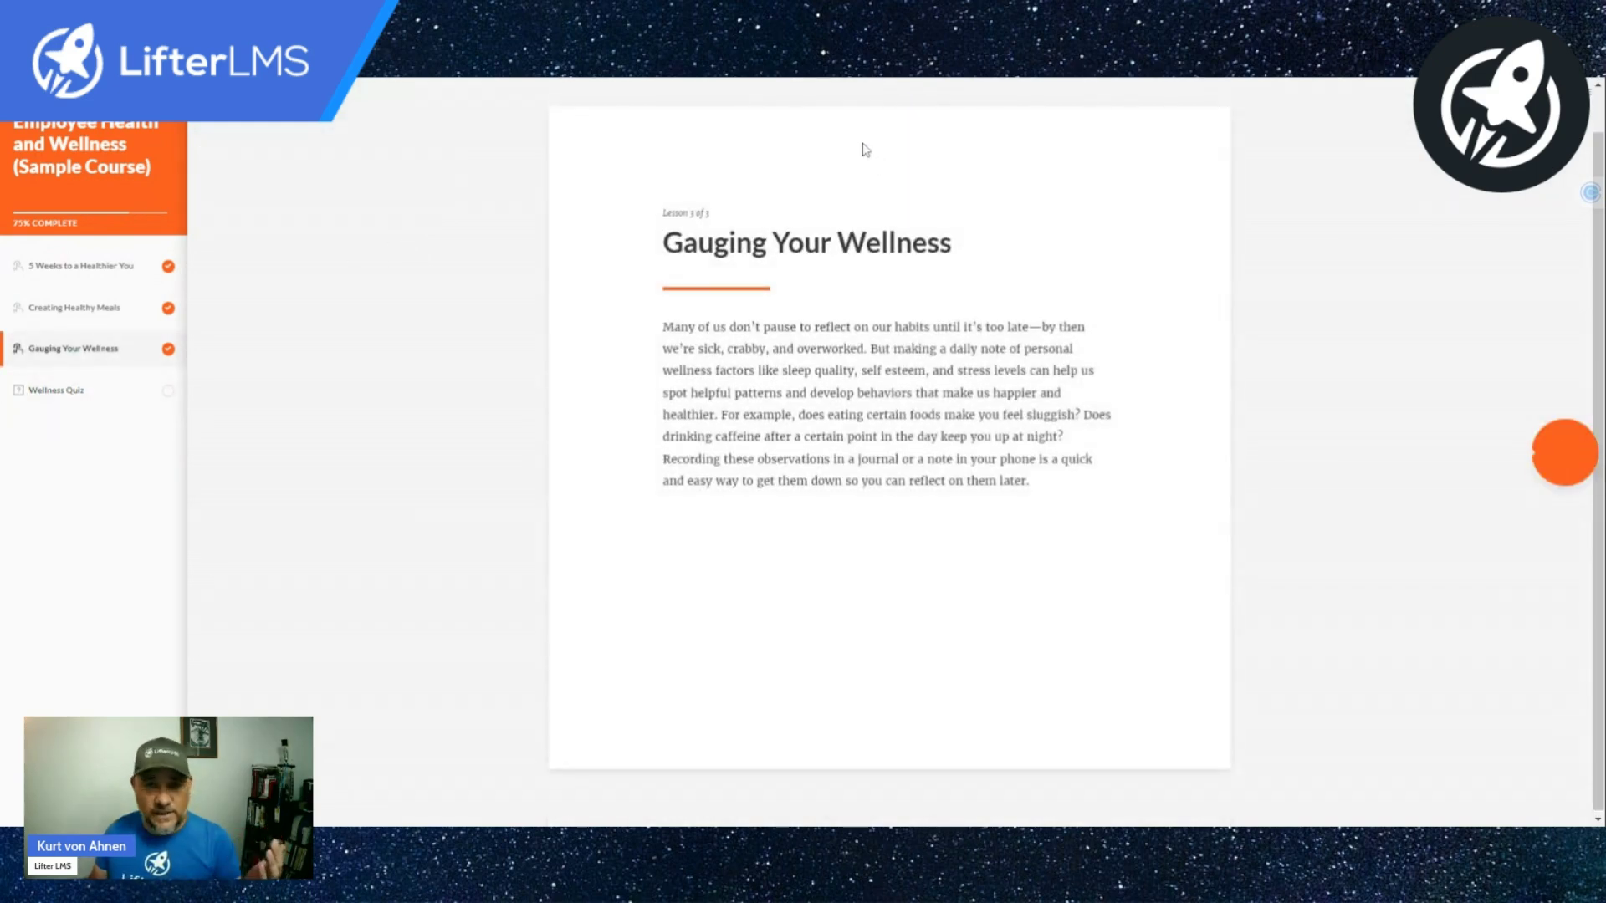
pyautogui.click(870, 106)
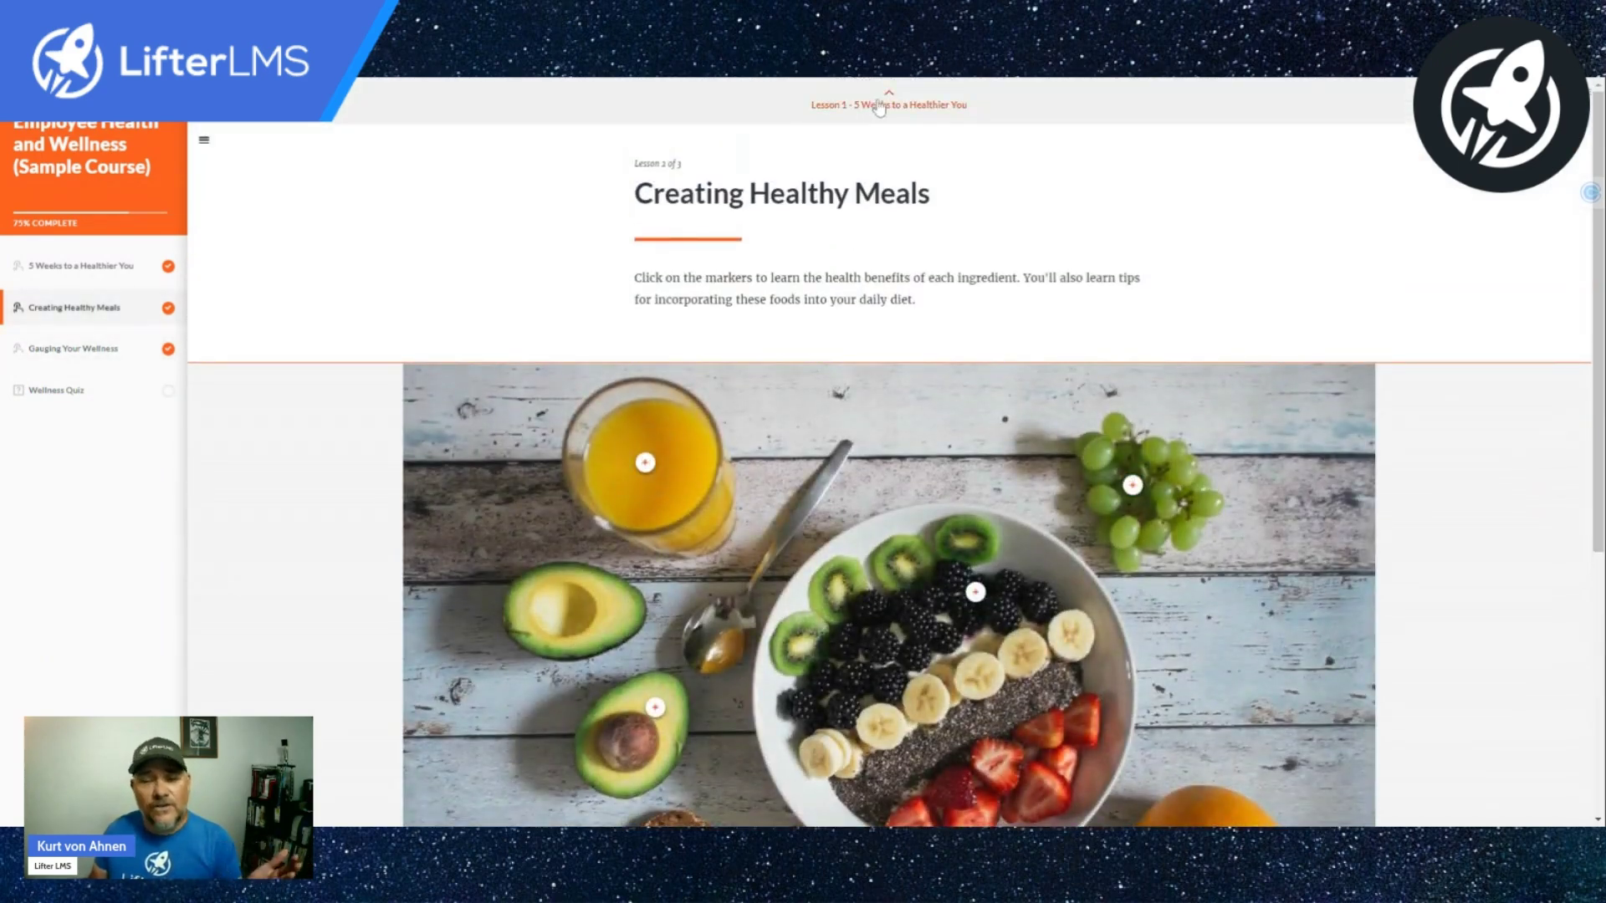
pyautogui.click(874, 105)
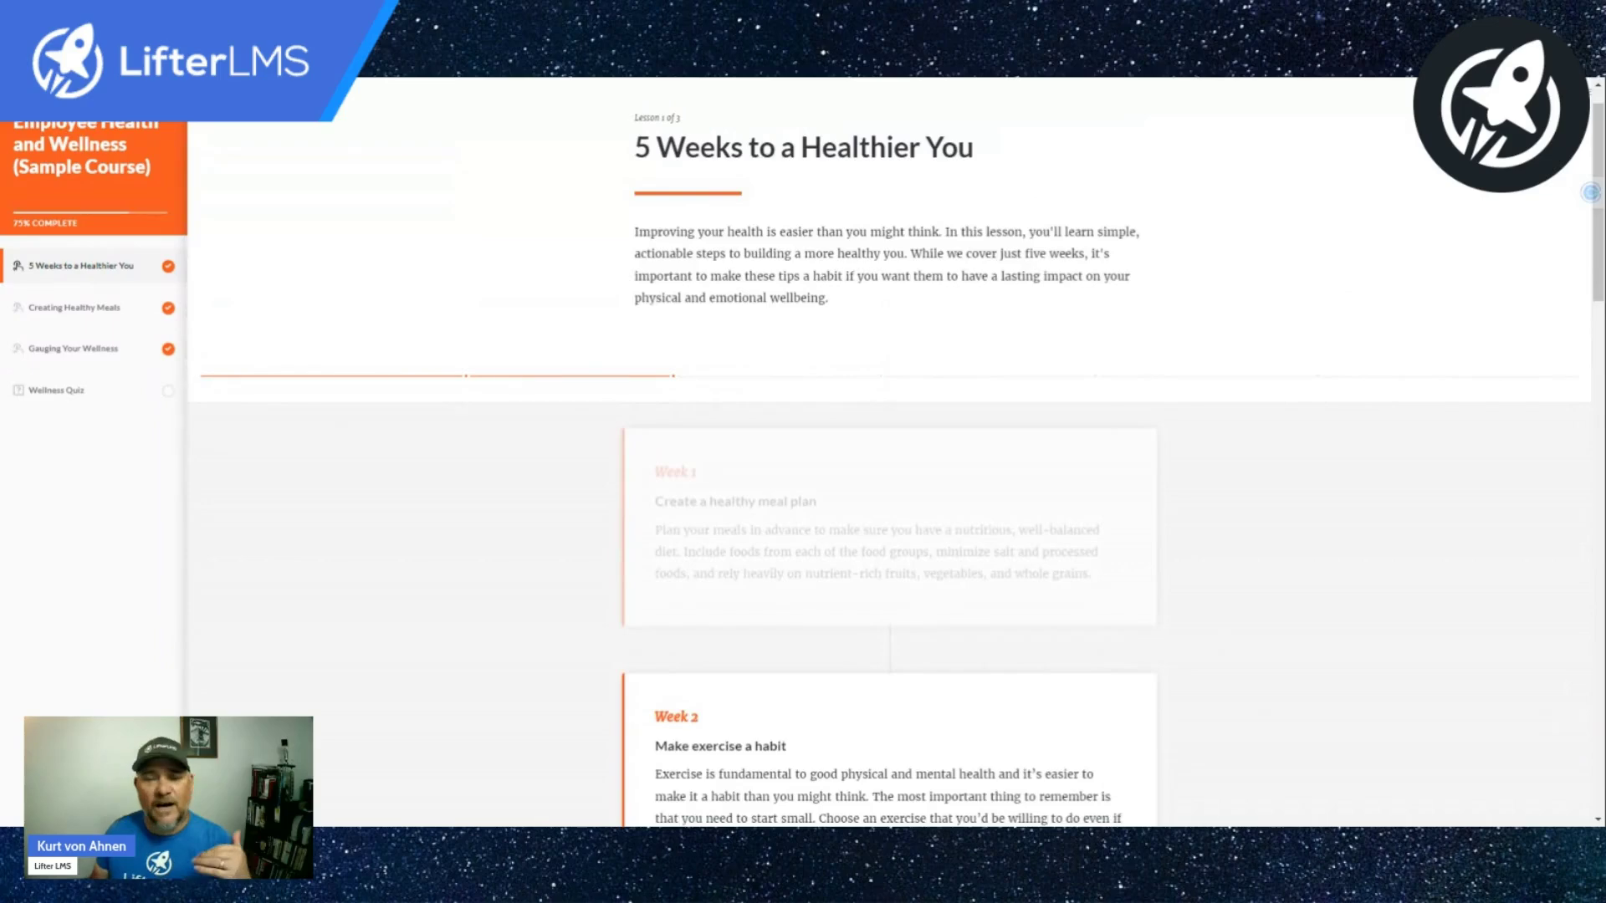
pyautogui.click(878, 105)
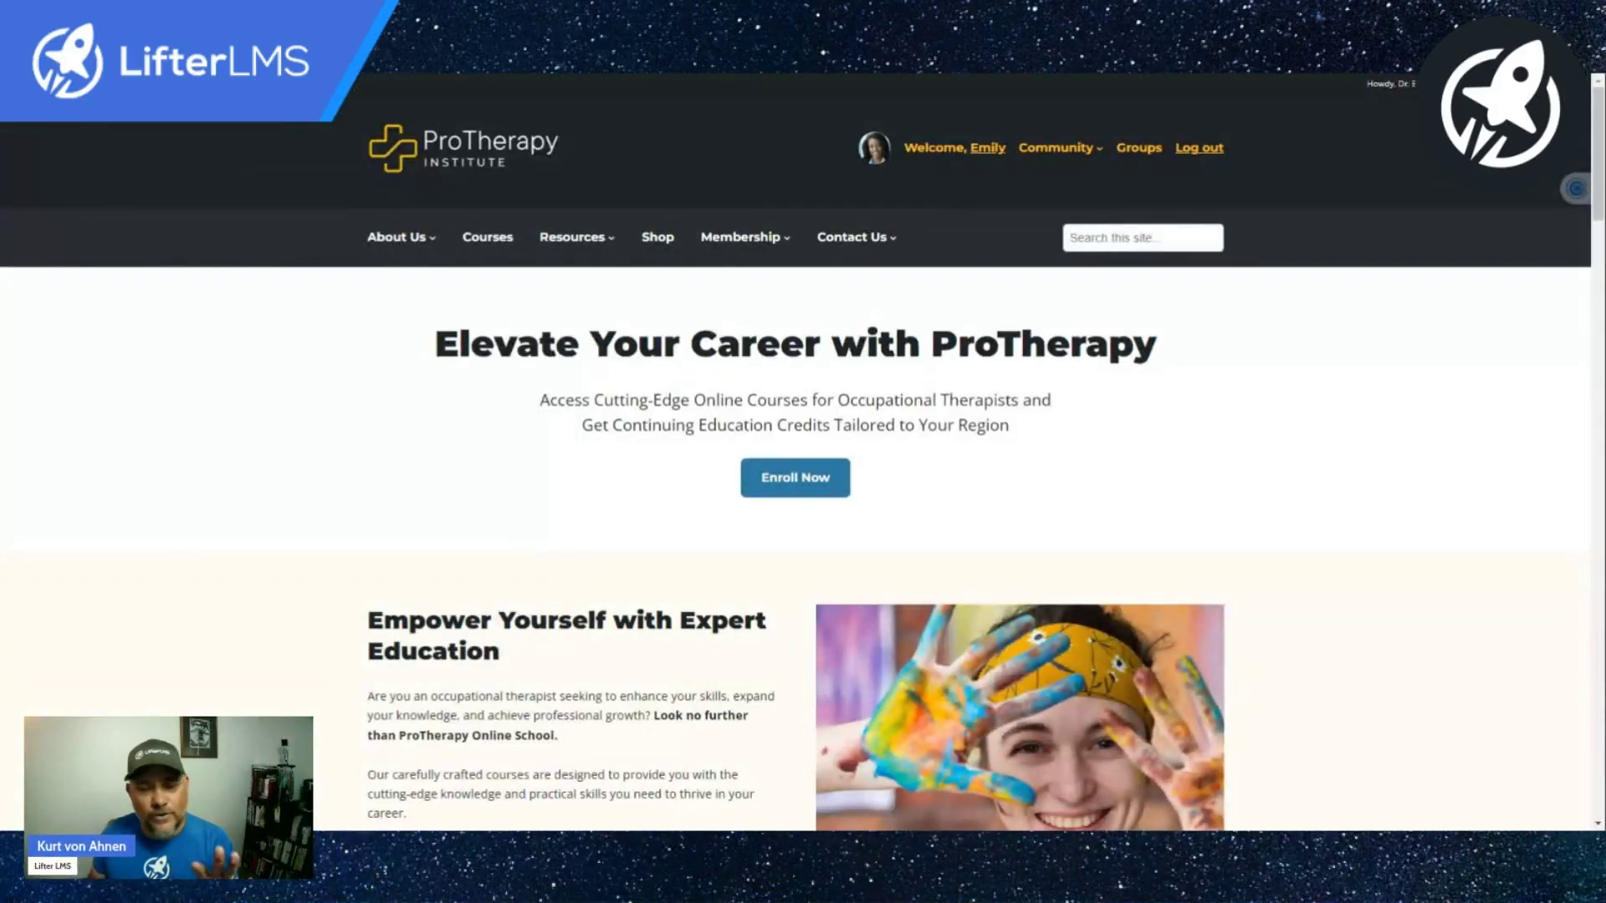
pyautogui.scroll(-1, 569, 299)
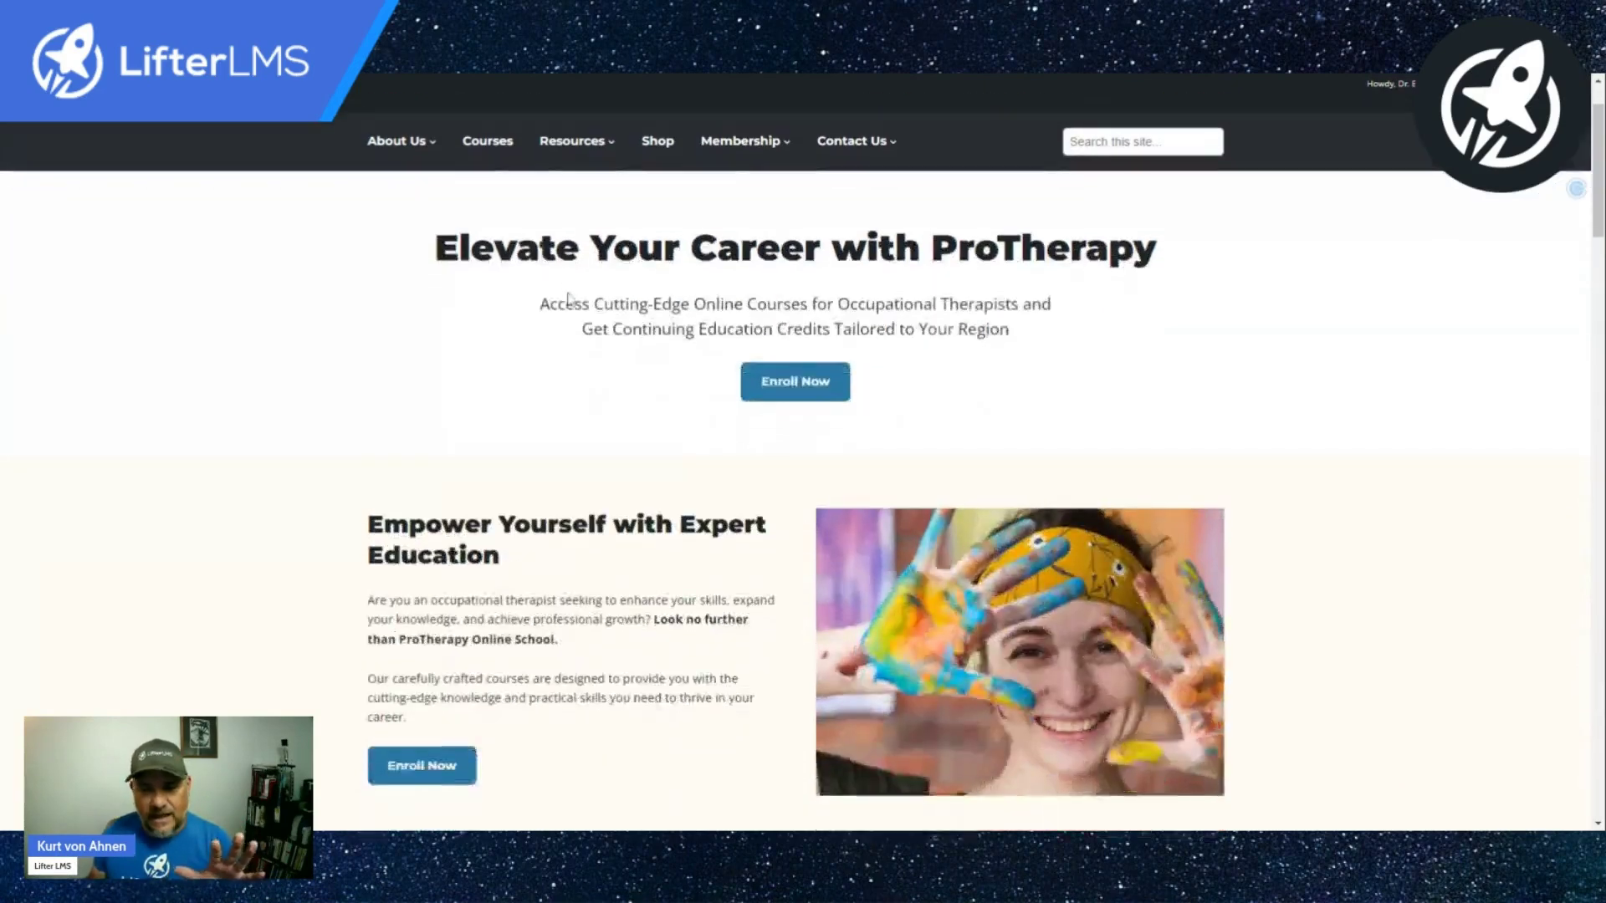
pyautogui.scroll(-7, 569, 298)
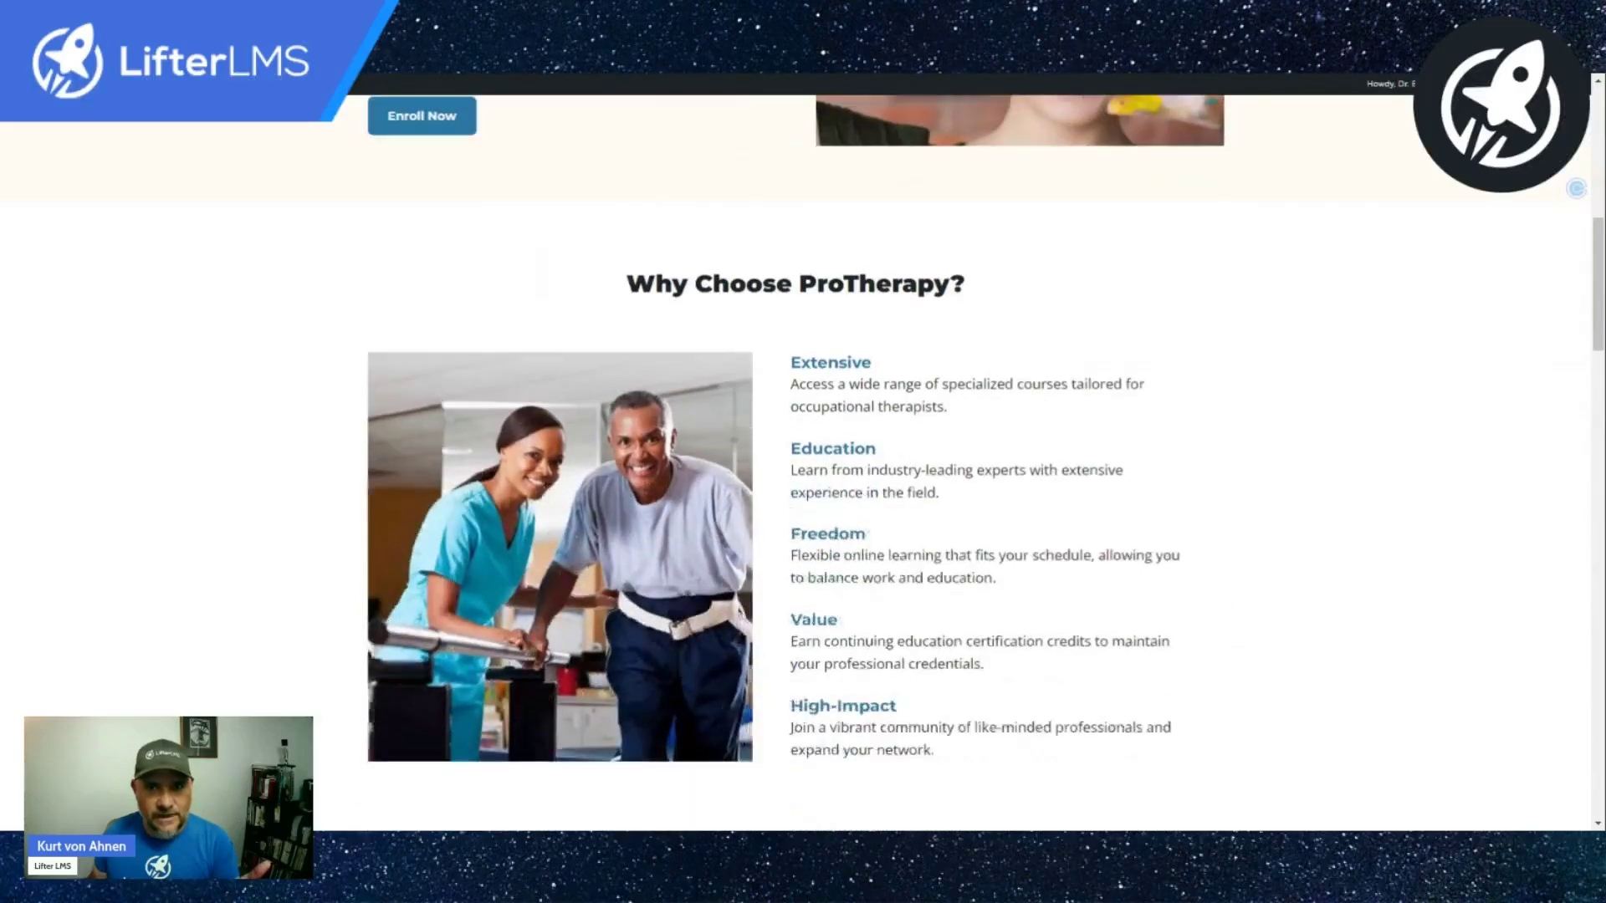
pyautogui.scroll(-8, 565, 299)
pyautogui.scroll(5, 566, 300)
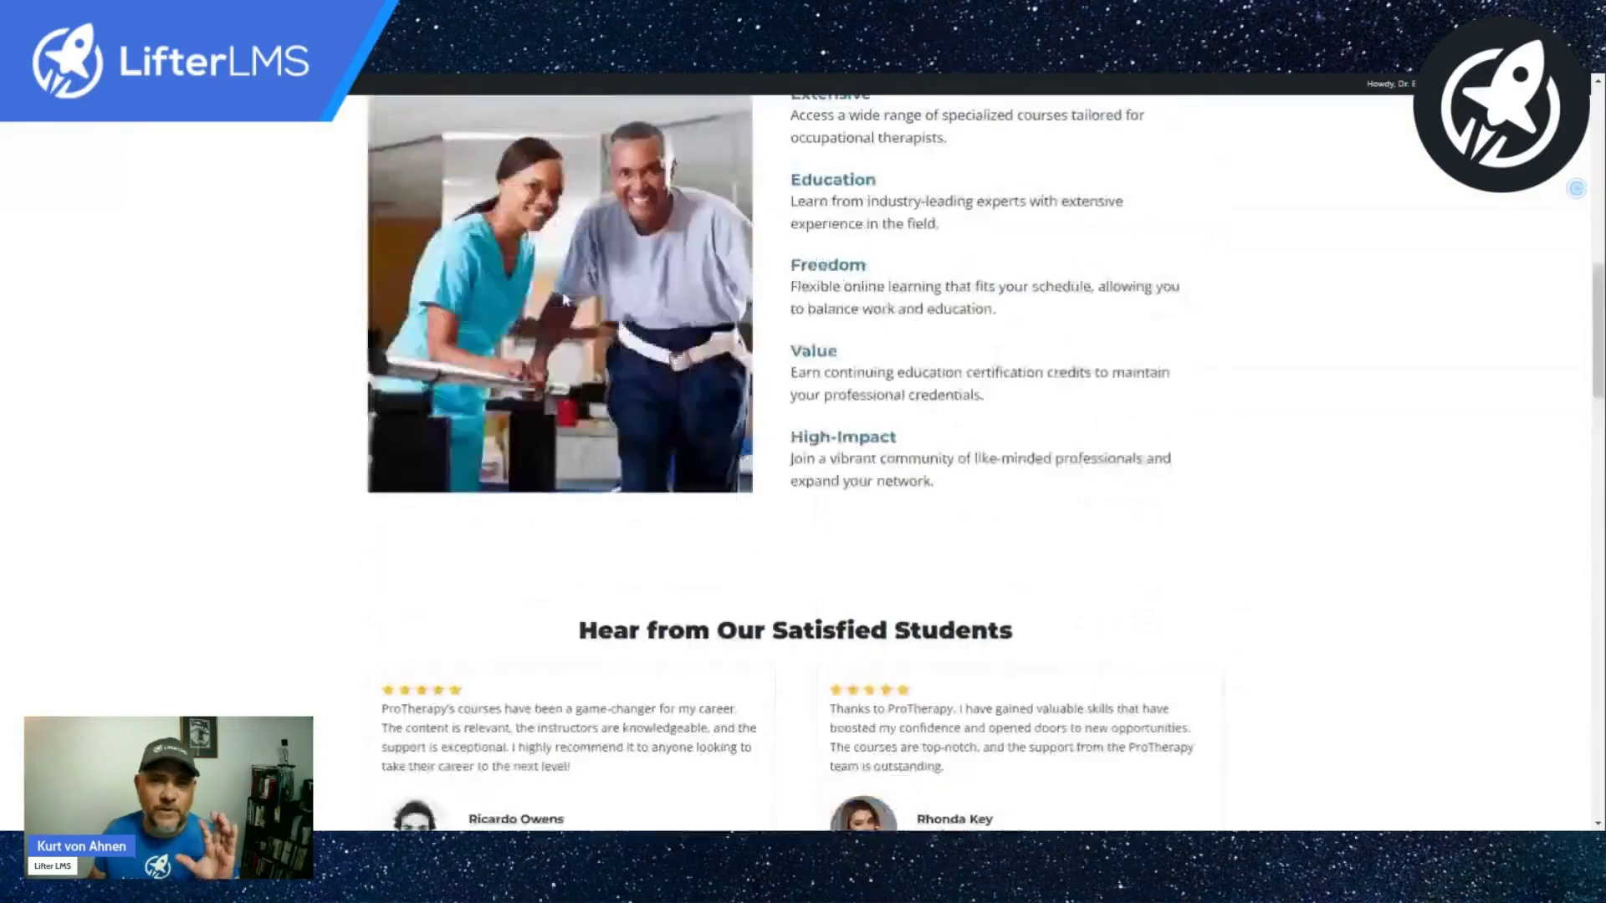
pyautogui.scroll(10, 564, 299)
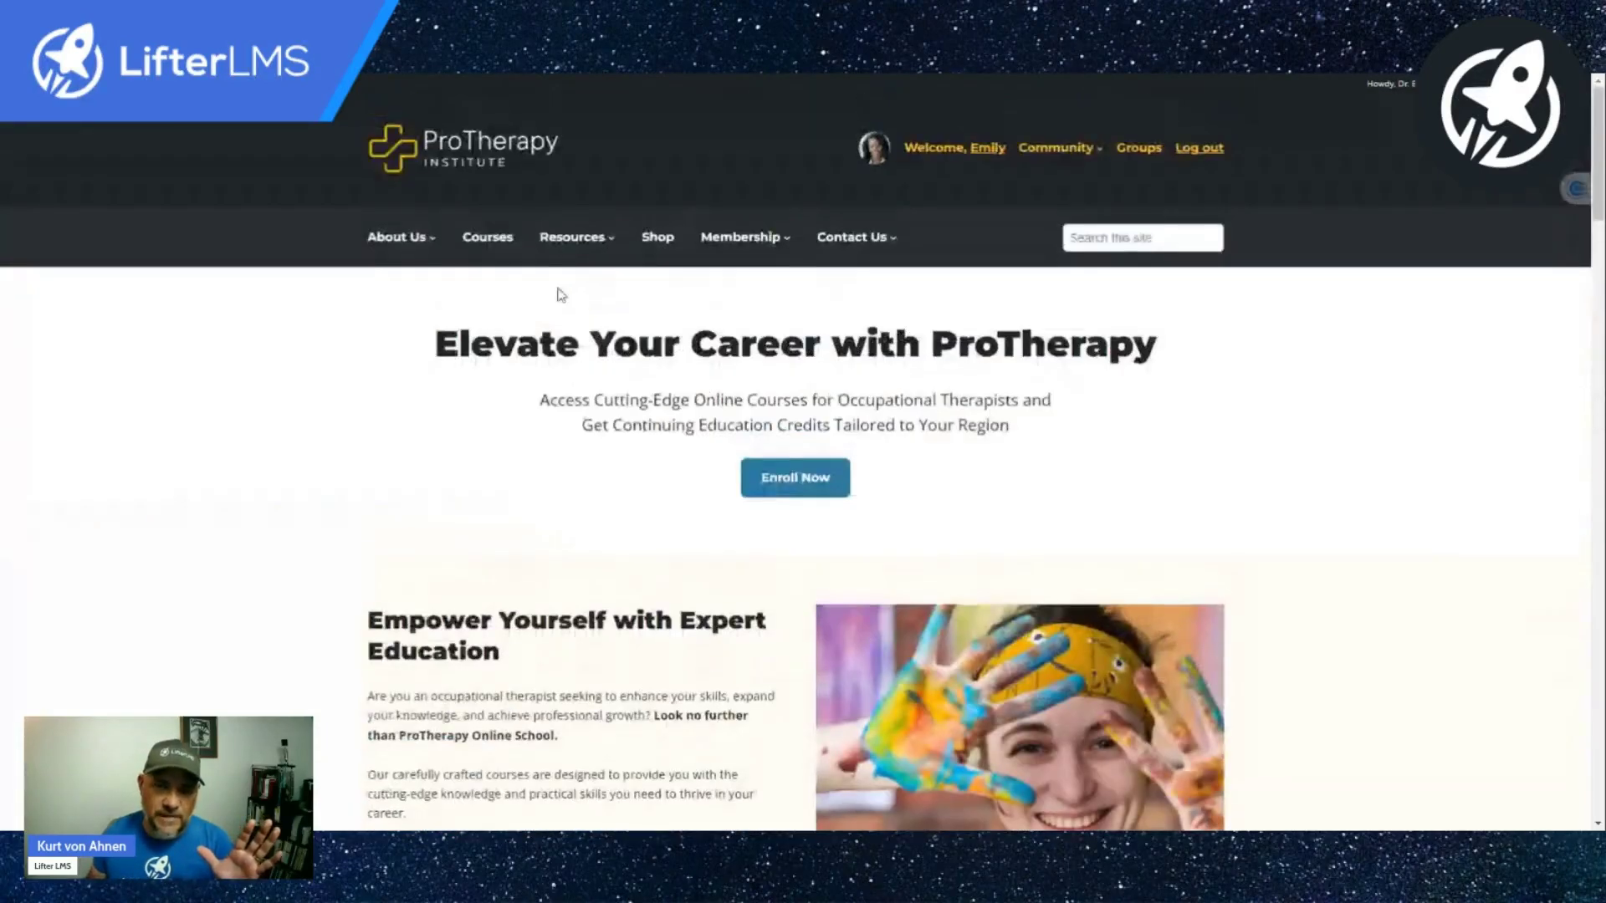
# - Create a new xAPI Content entry from the site's admin dashboard and upload the Employee Health and Wellness (Sample Course) SCORM 2004 package
pyautogui.moveTo(67, 84)
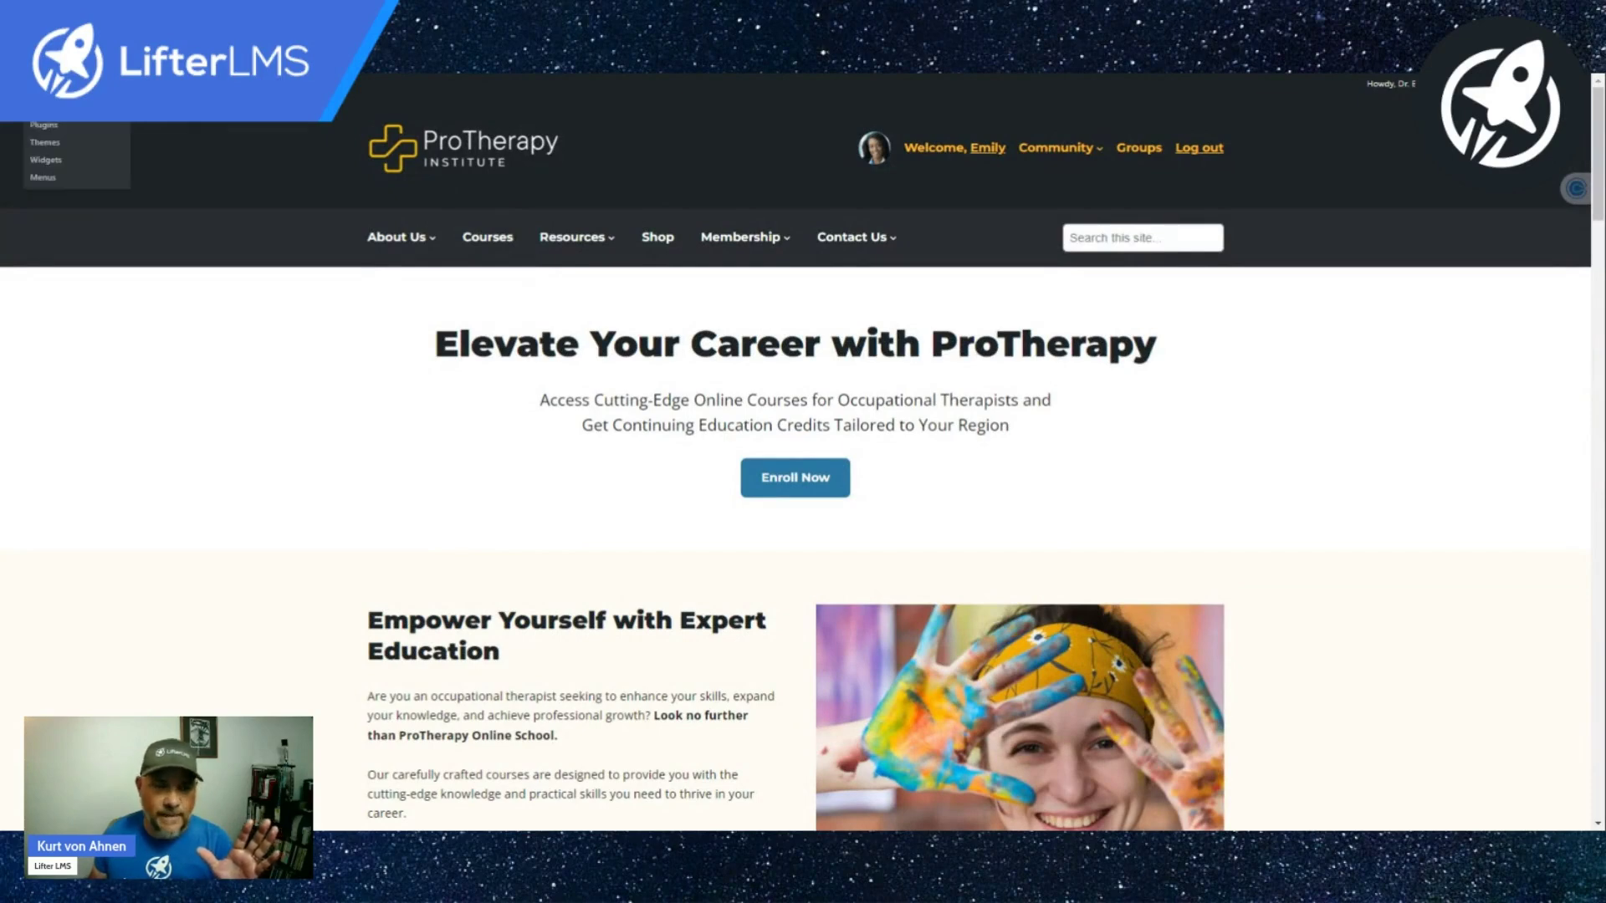
pyautogui.click(57, 107)
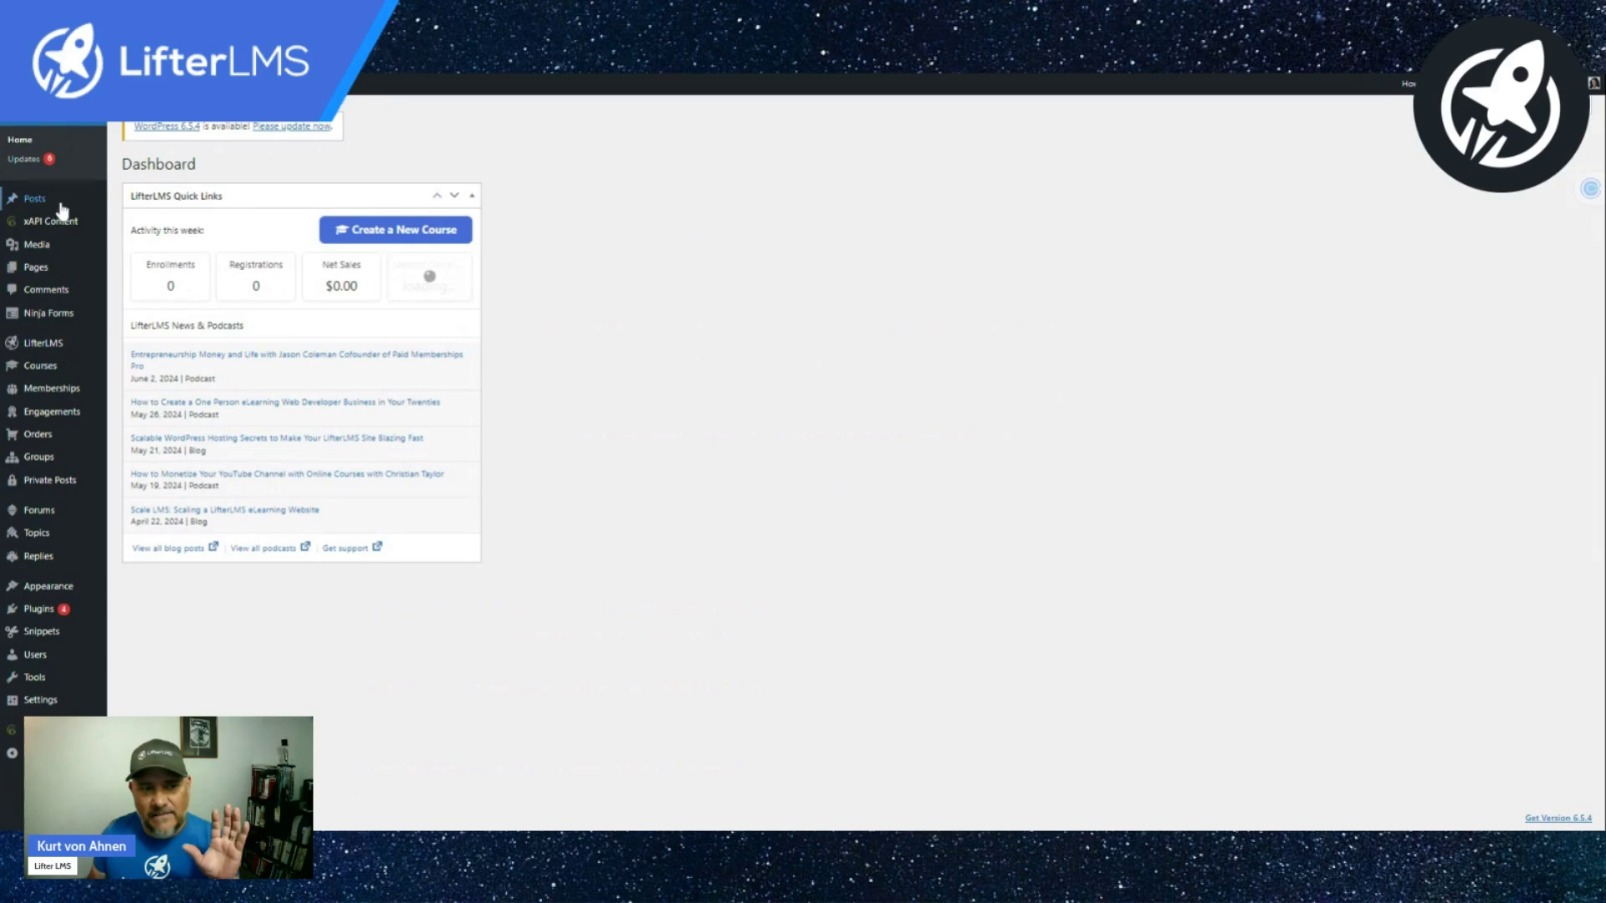
pyautogui.moveTo(44, 224)
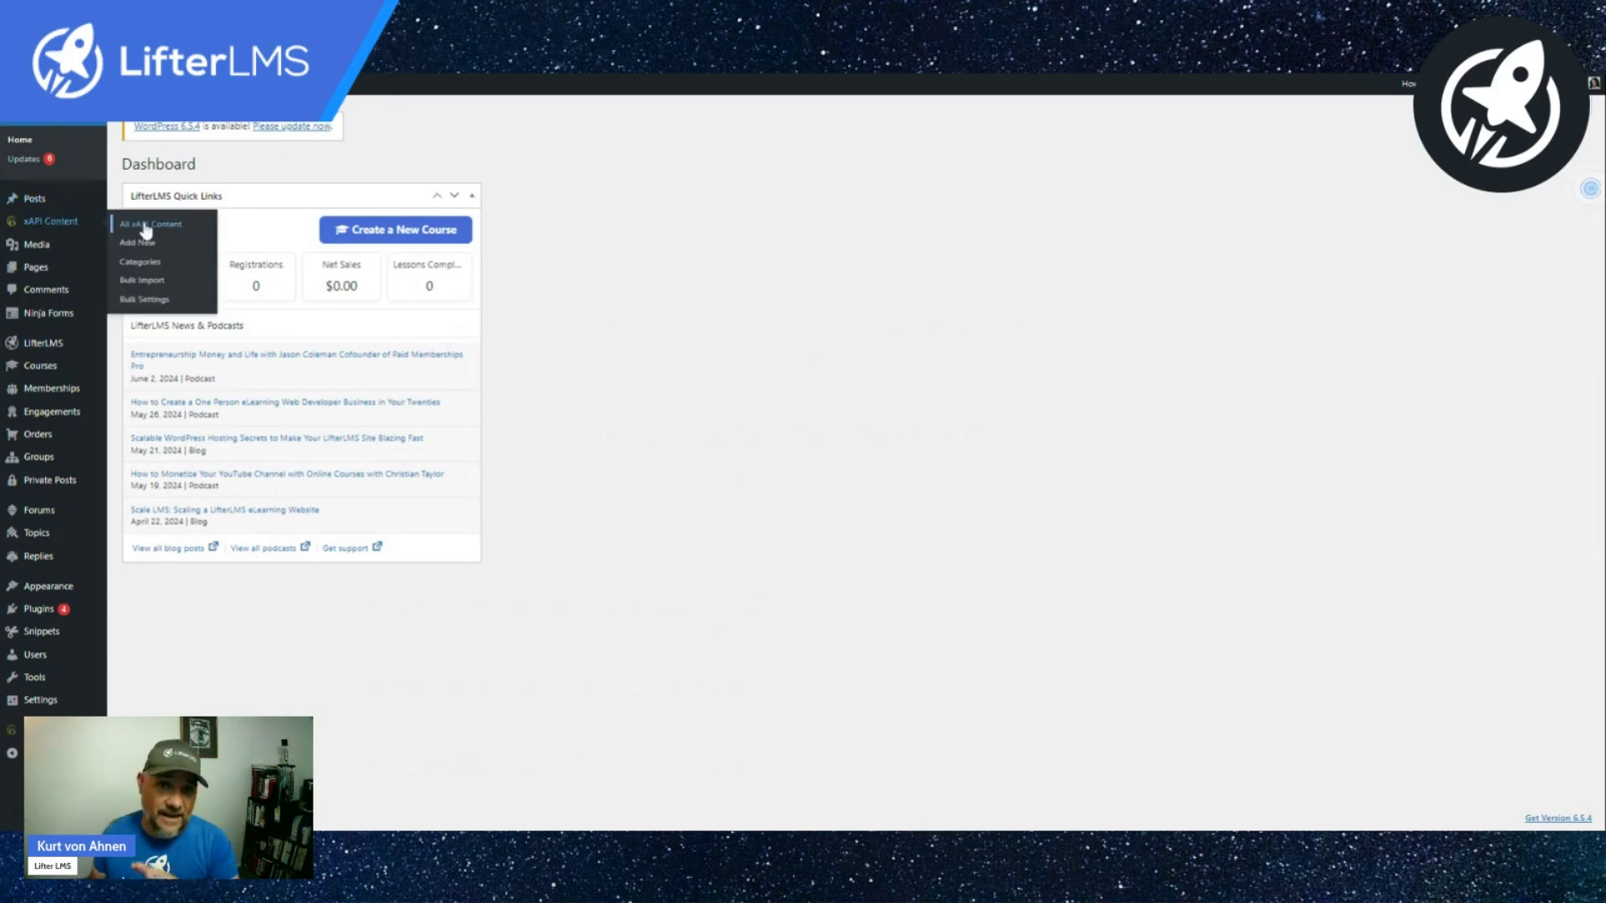
pyautogui.click(132, 246)
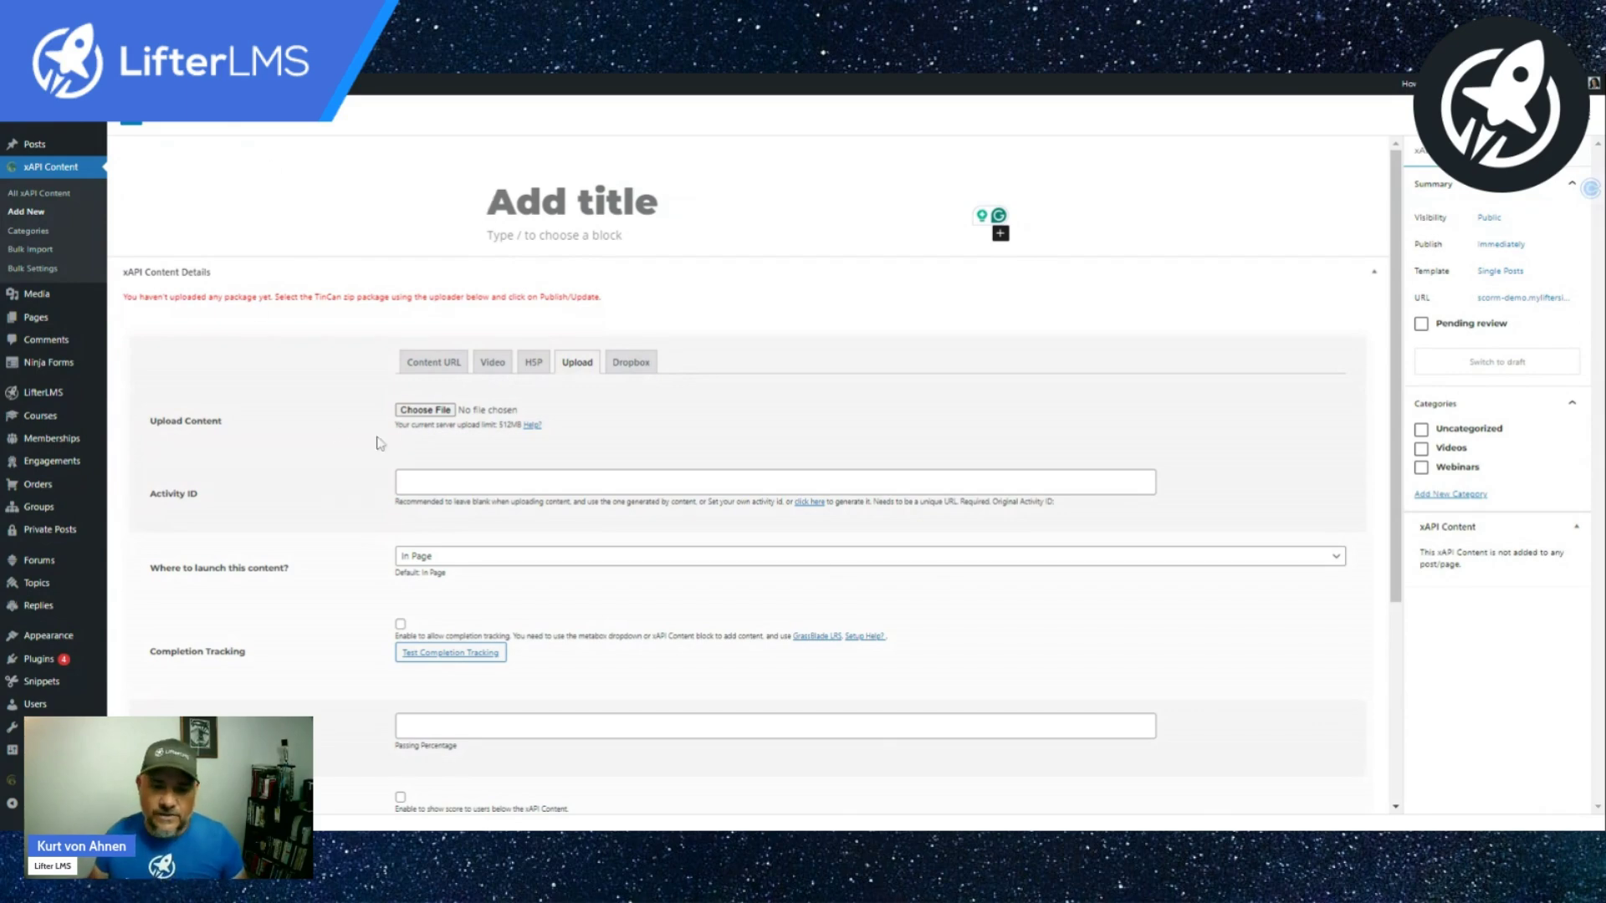
pyautogui.click(432, 414)
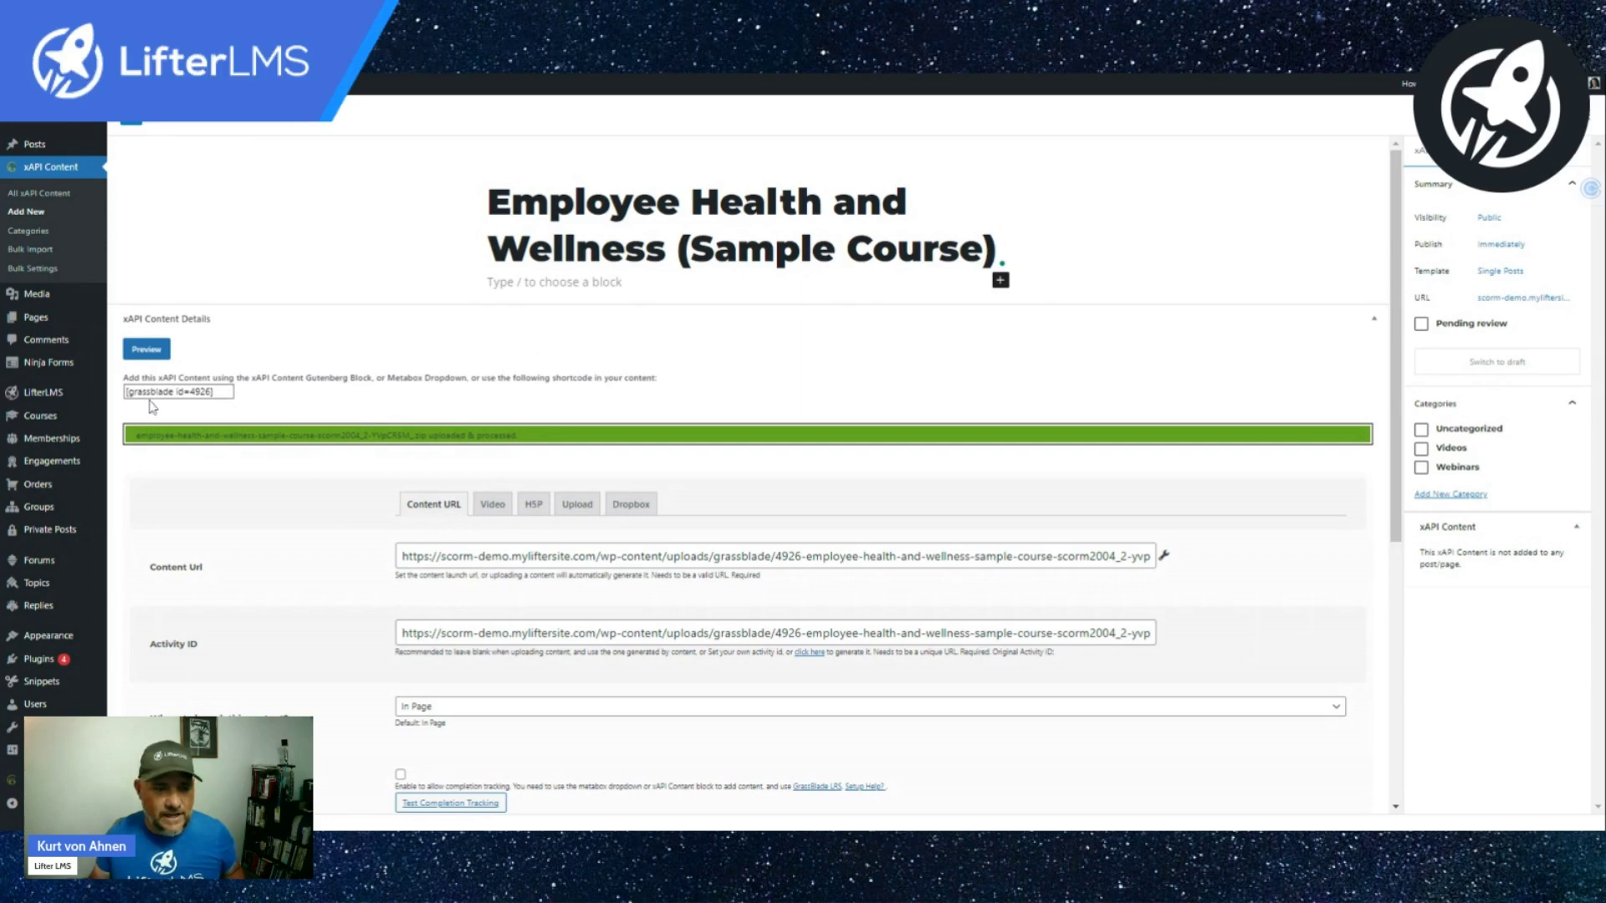
# - Select the new content's grassblade shortcode, and set where the content launches to Link to open in New Window
pyautogui.click(211, 392)
pyautogui.moveTo(212, 392); pyautogui.dragTo(122, 393)
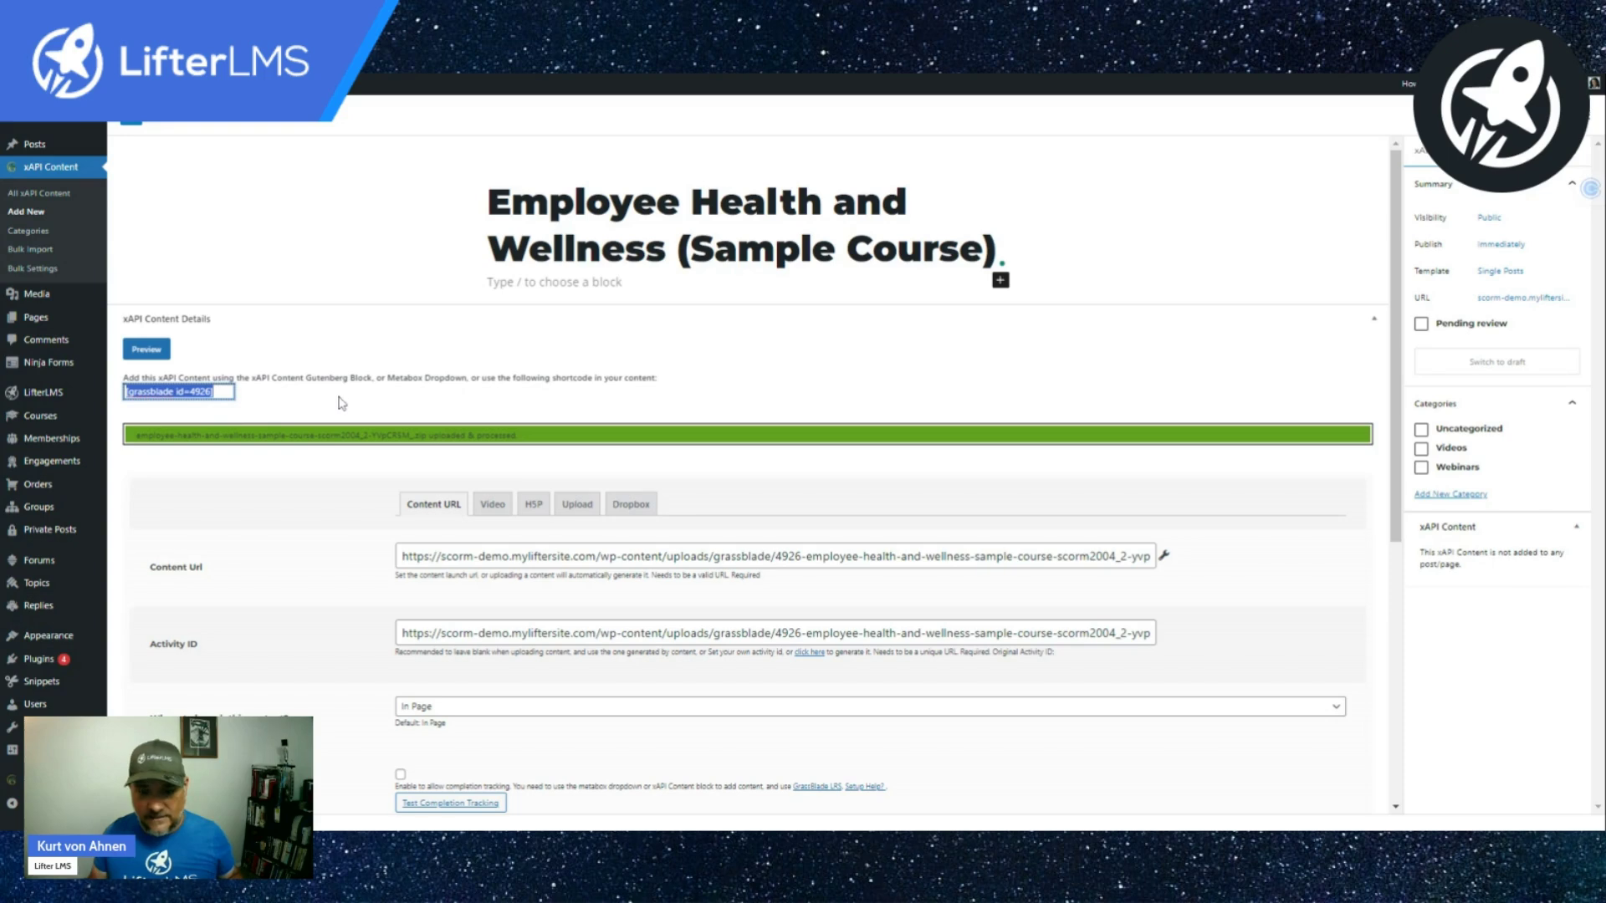
pyautogui.scroll(-3, 341, 403)
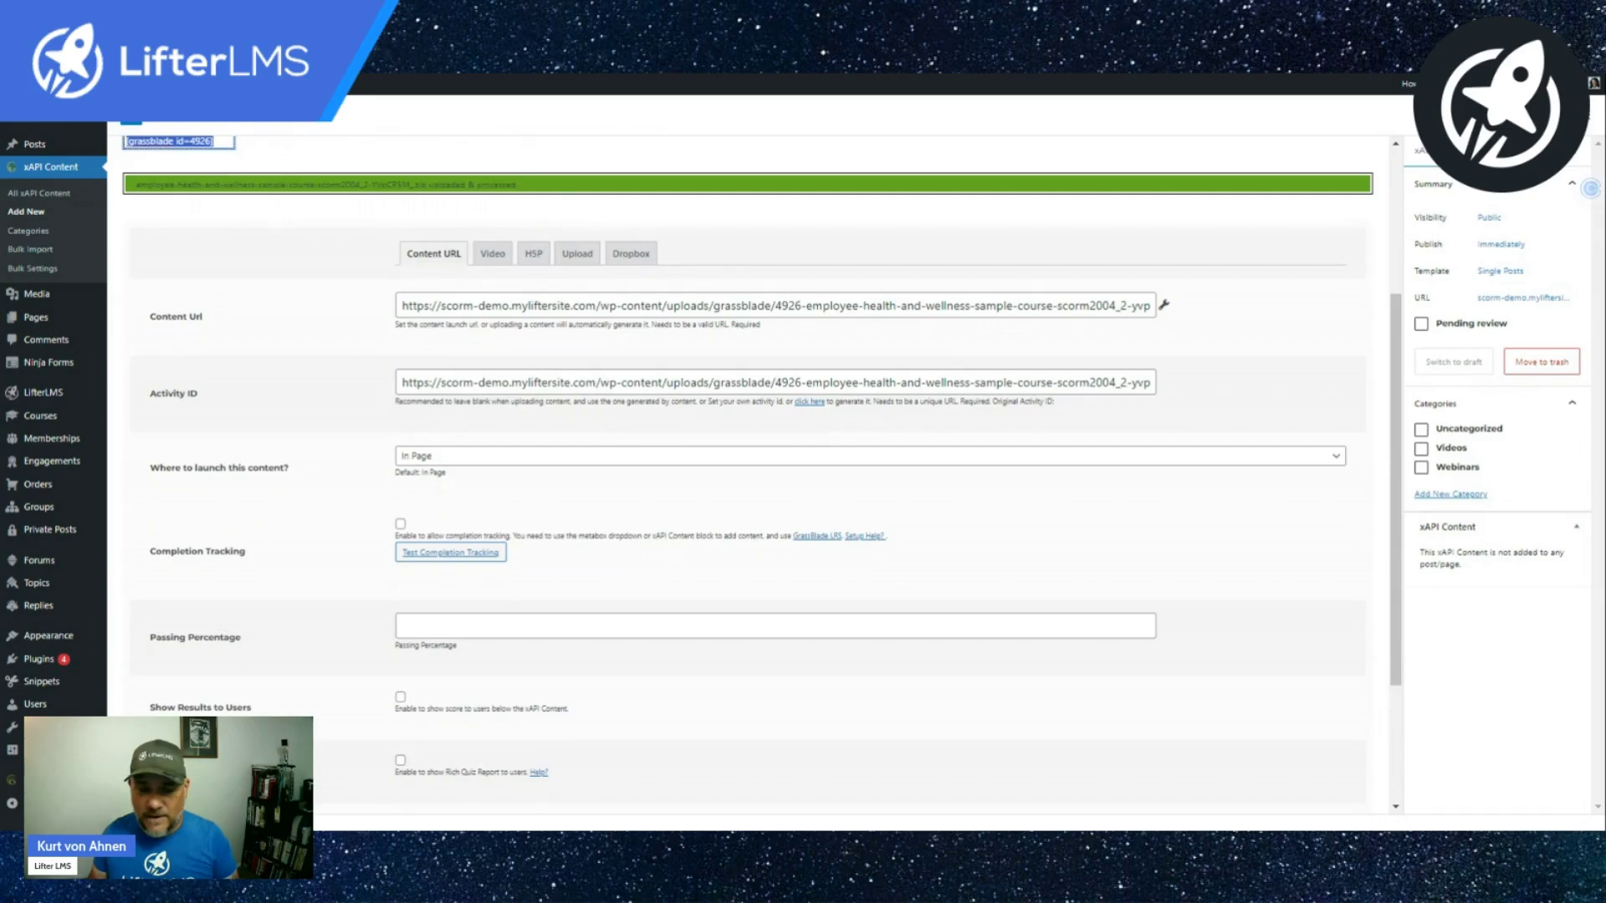
pyautogui.scroll(-2, 478, 352)
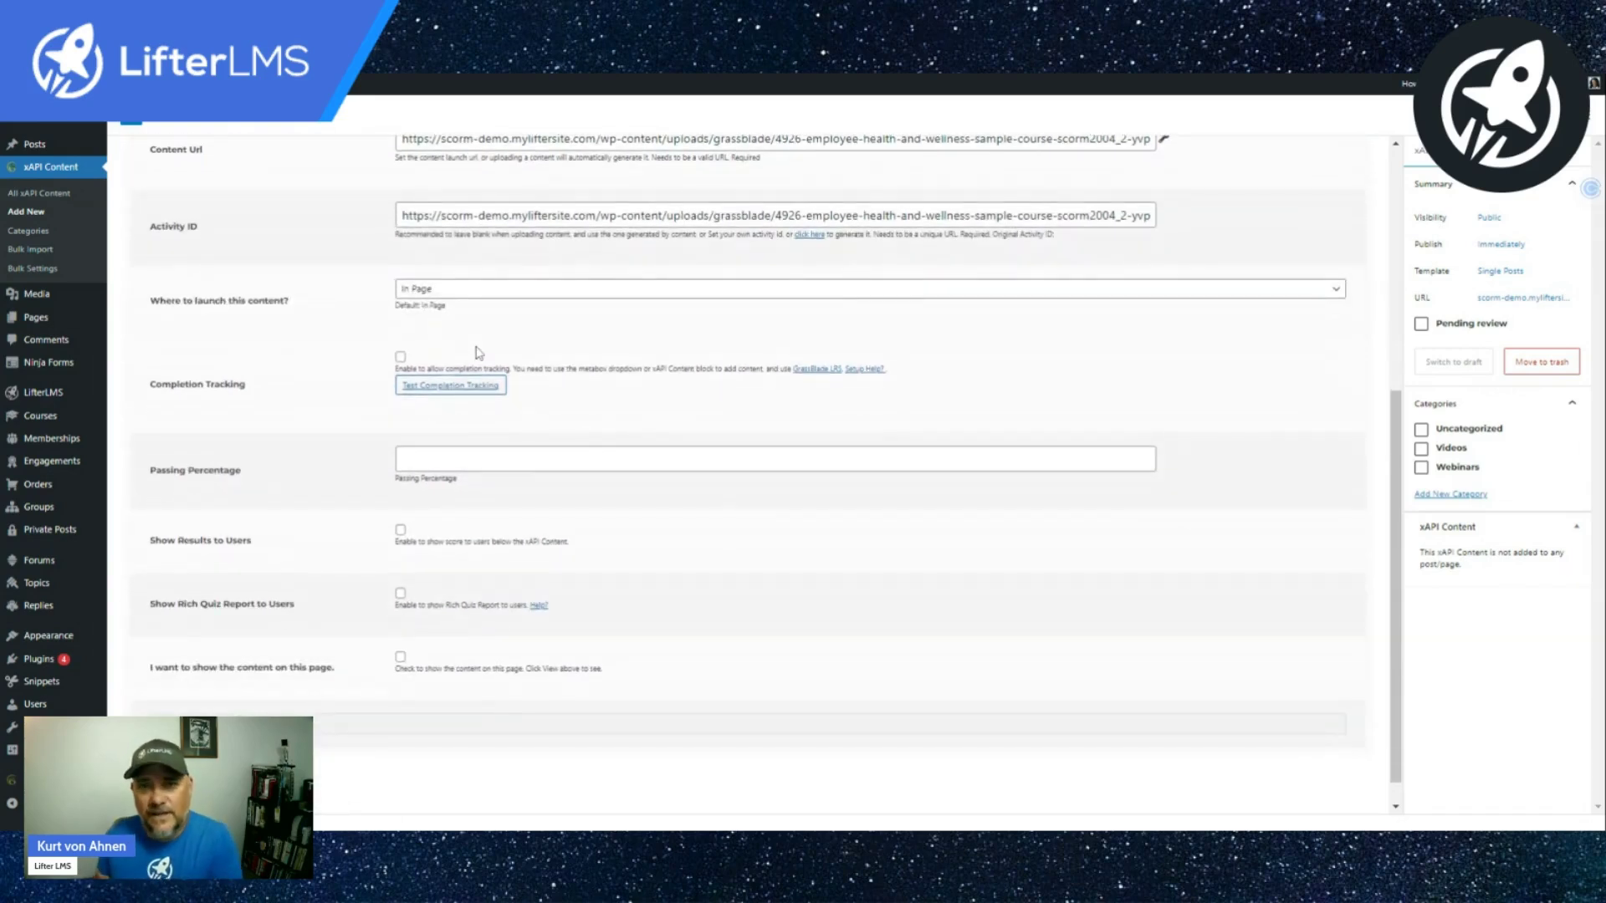
pyautogui.click(464, 293)
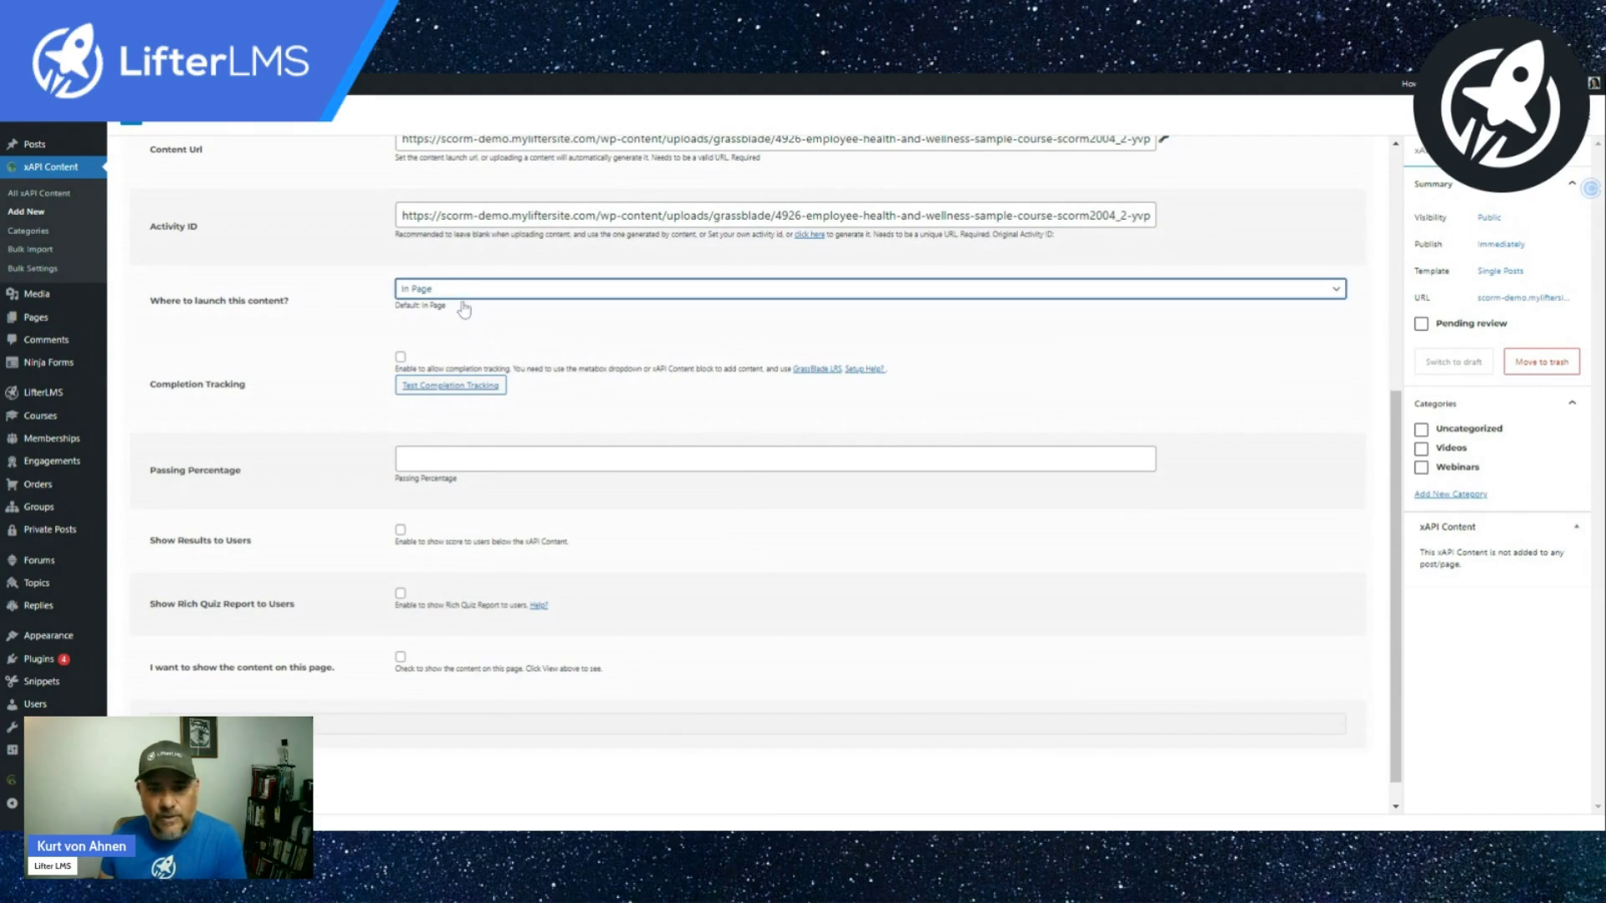
pyautogui.click(465, 311)
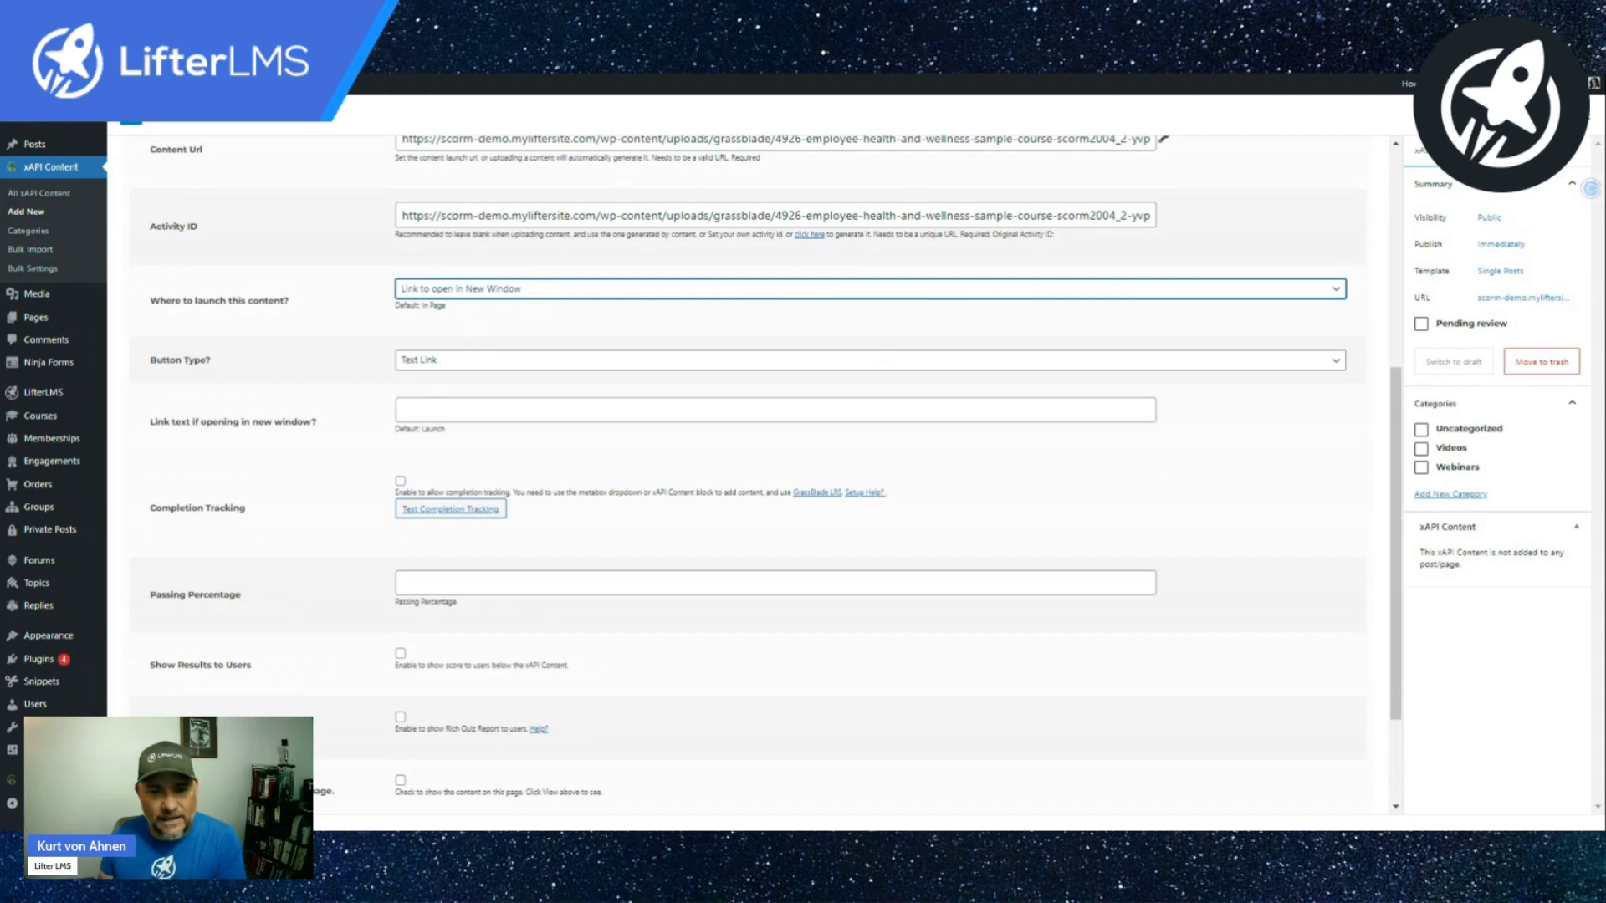
# - Set the content to launch through Link to open in a Popup Lightbox, and choose Button Image as its button type
pyautogui.click(547, 328)
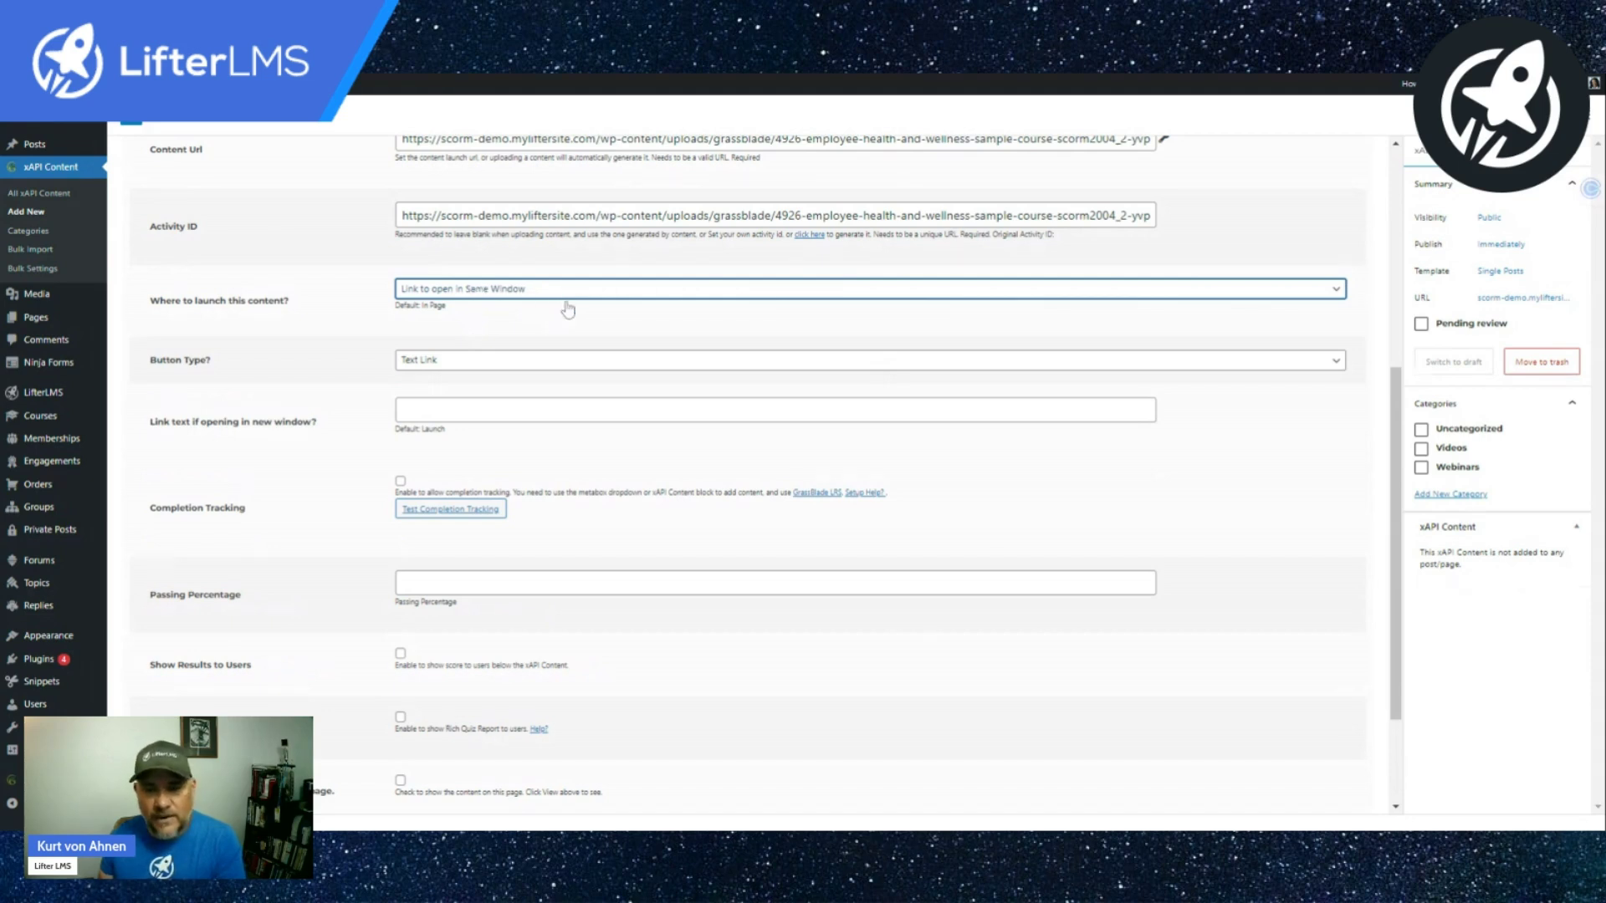
pyautogui.click(571, 355)
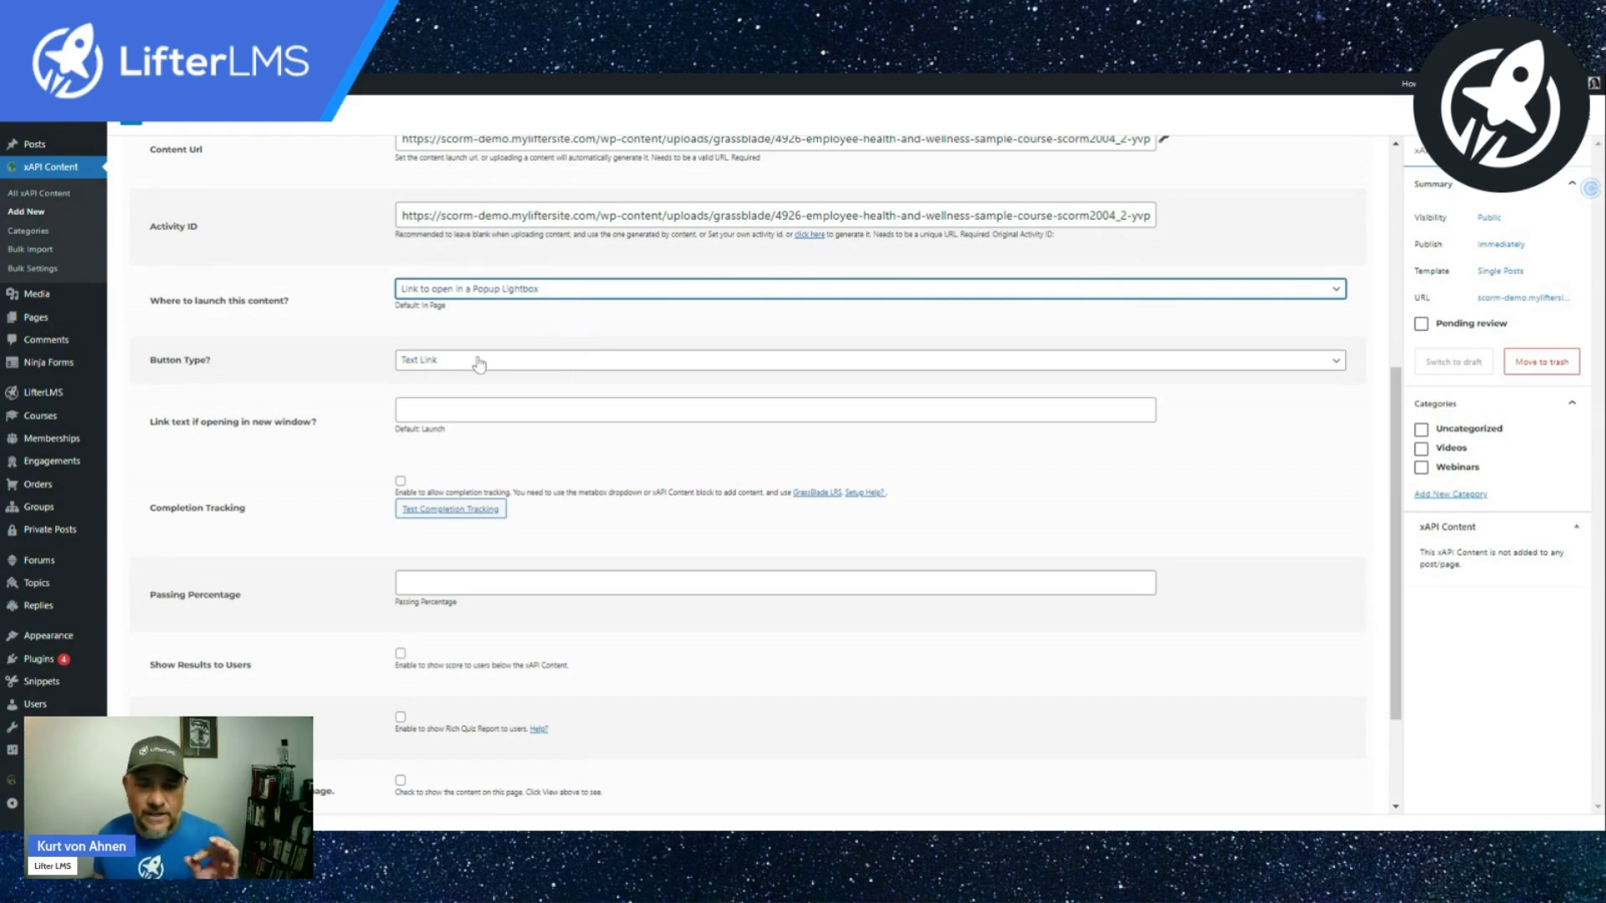
pyautogui.click(454, 368)
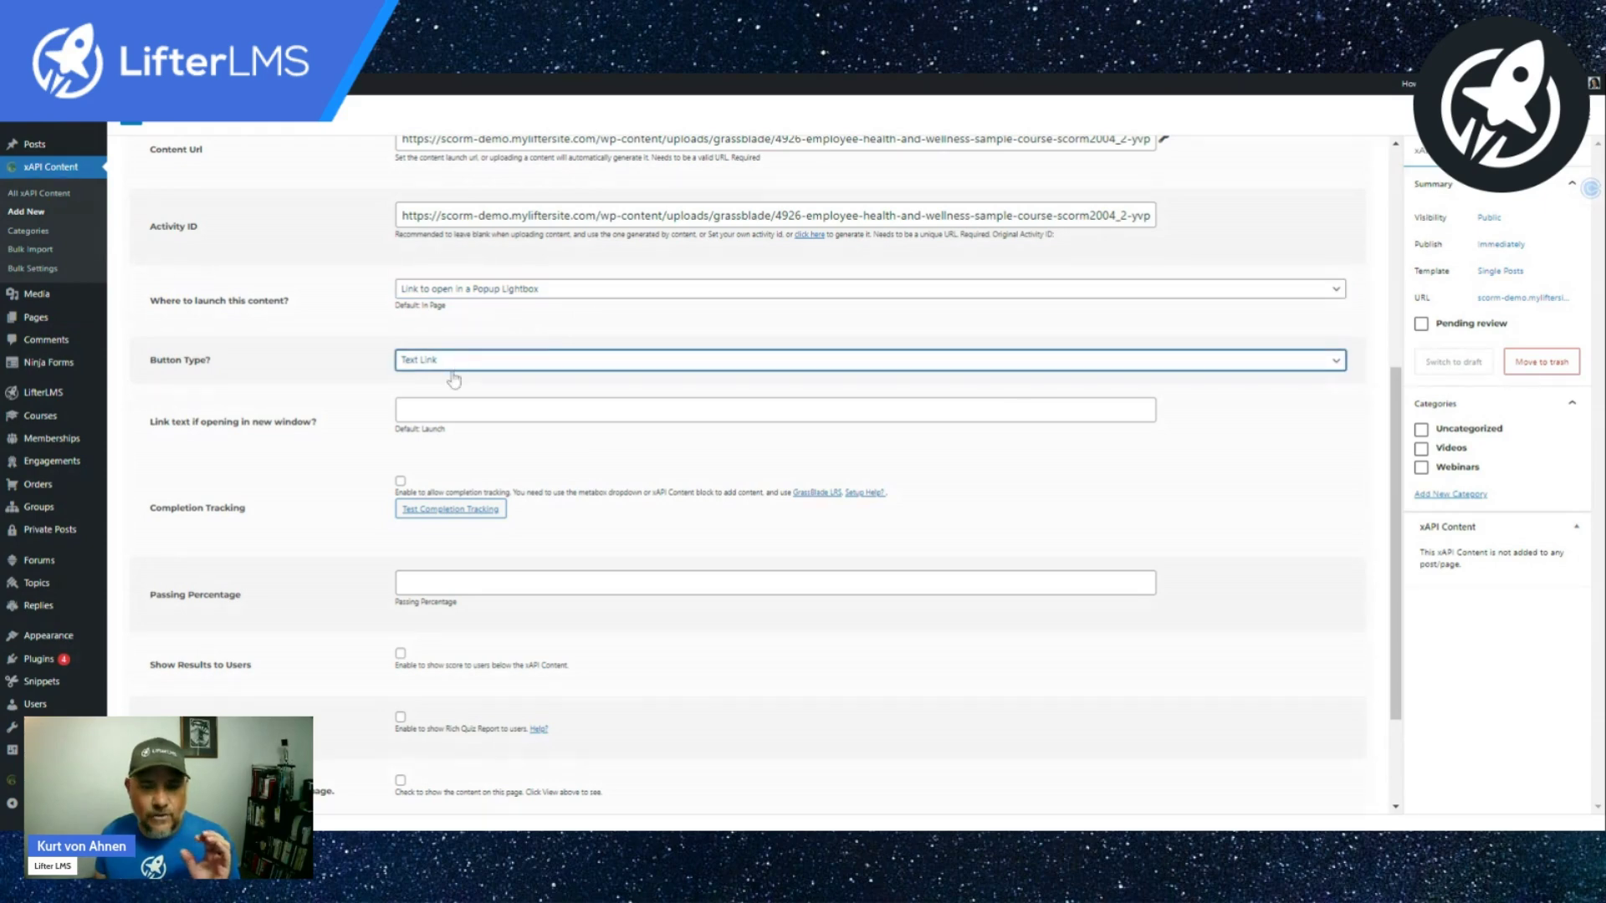
pyautogui.click(465, 389)
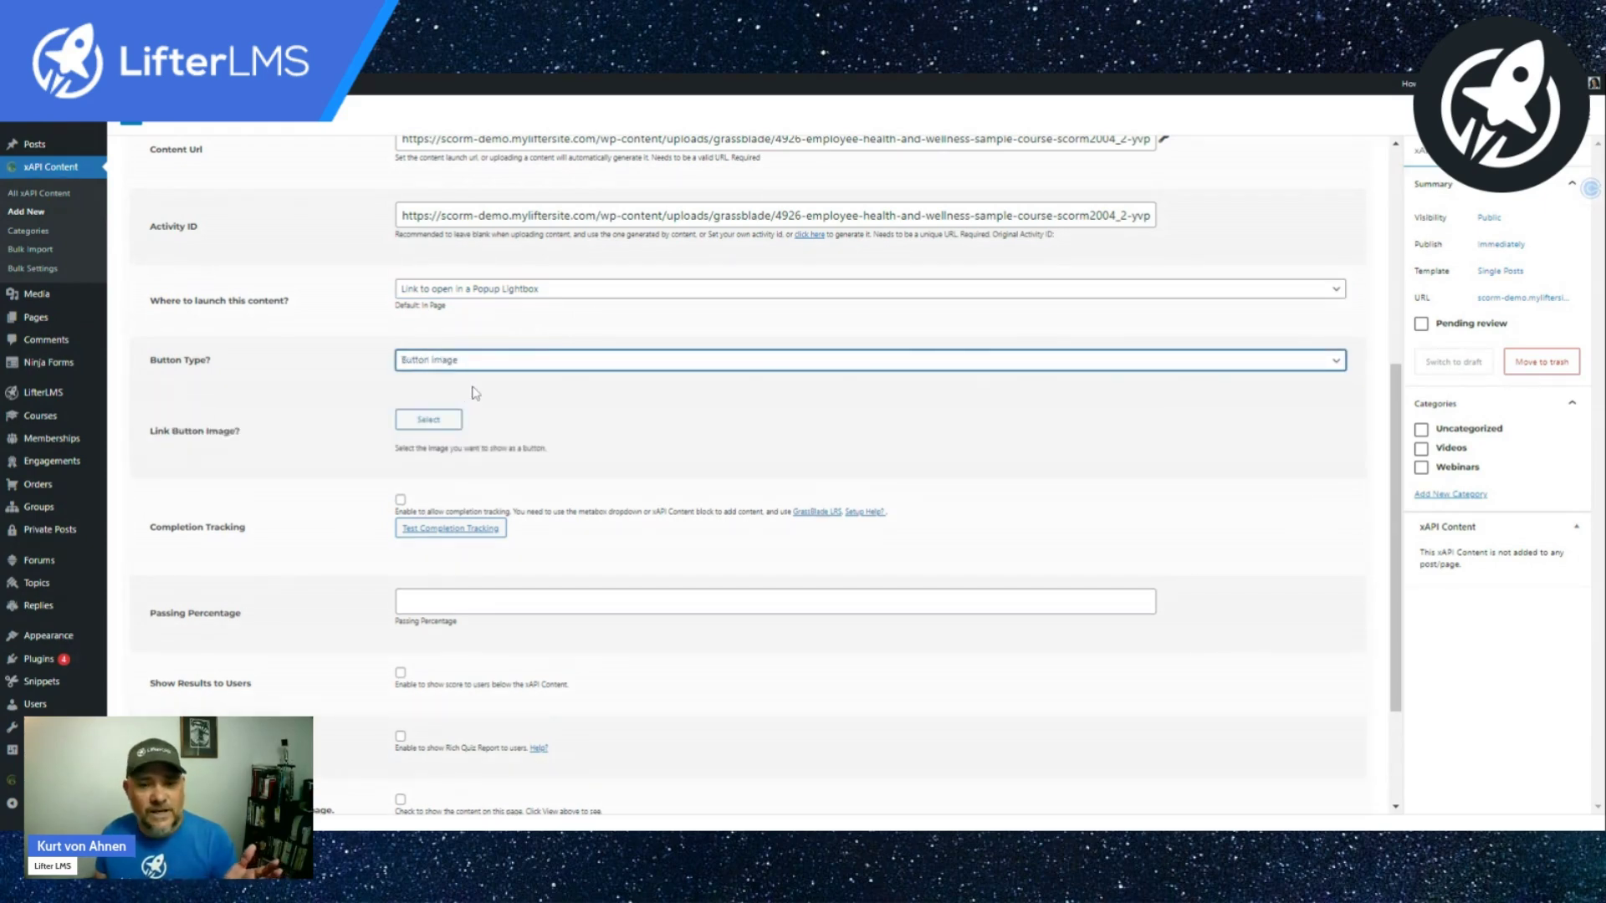
pyautogui.click(483, 362)
pyautogui.click(468, 385)
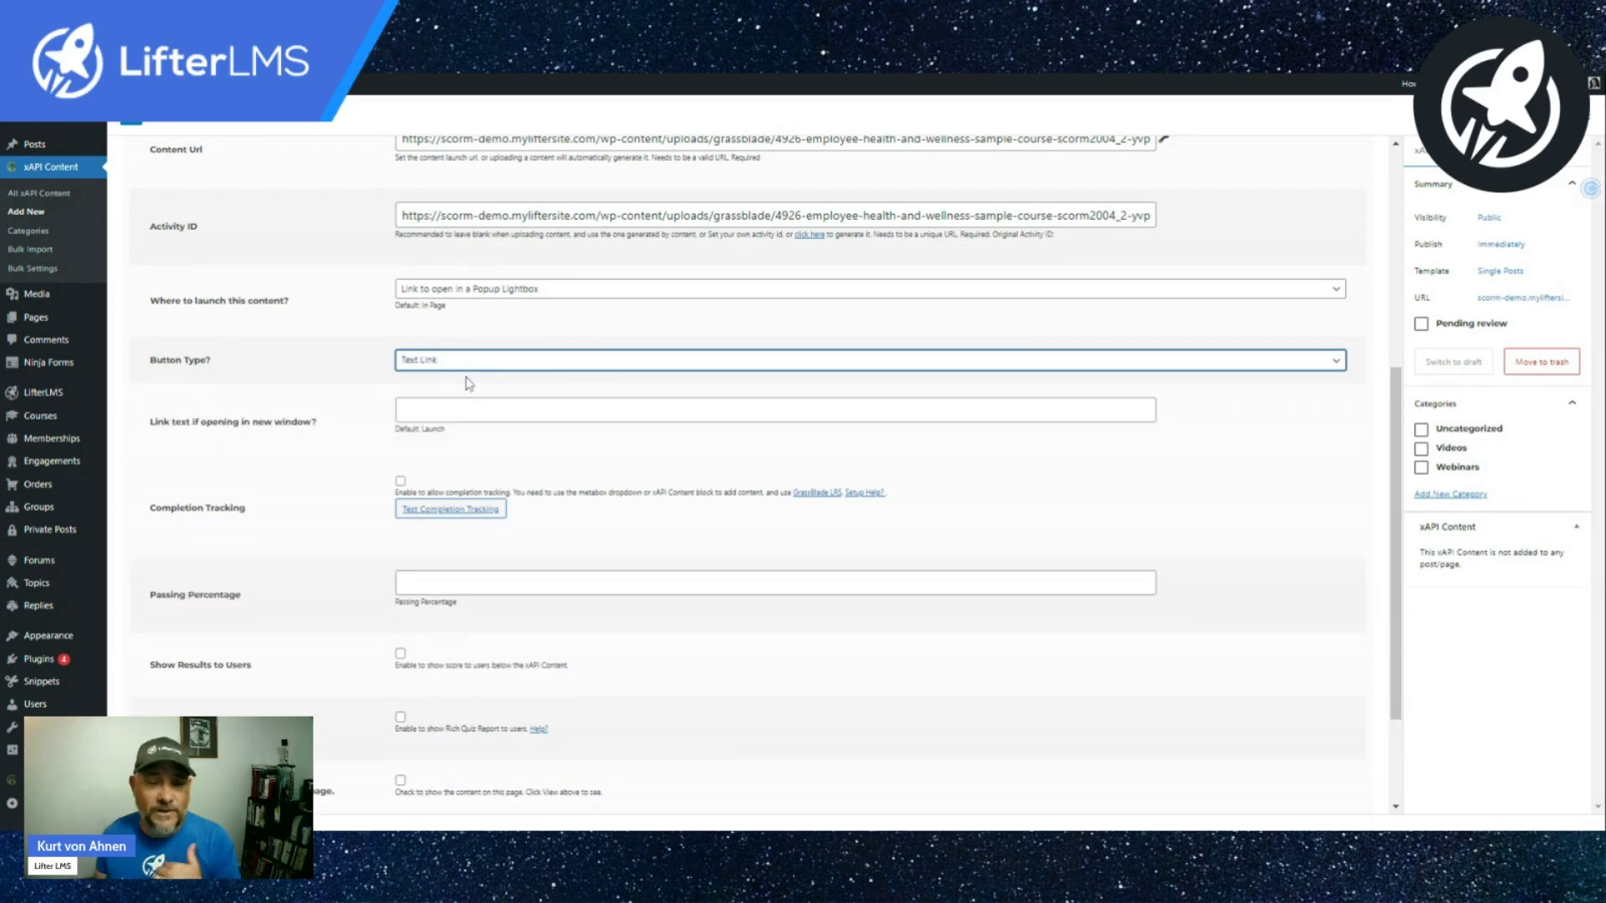
pyautogui.click(487, 393)
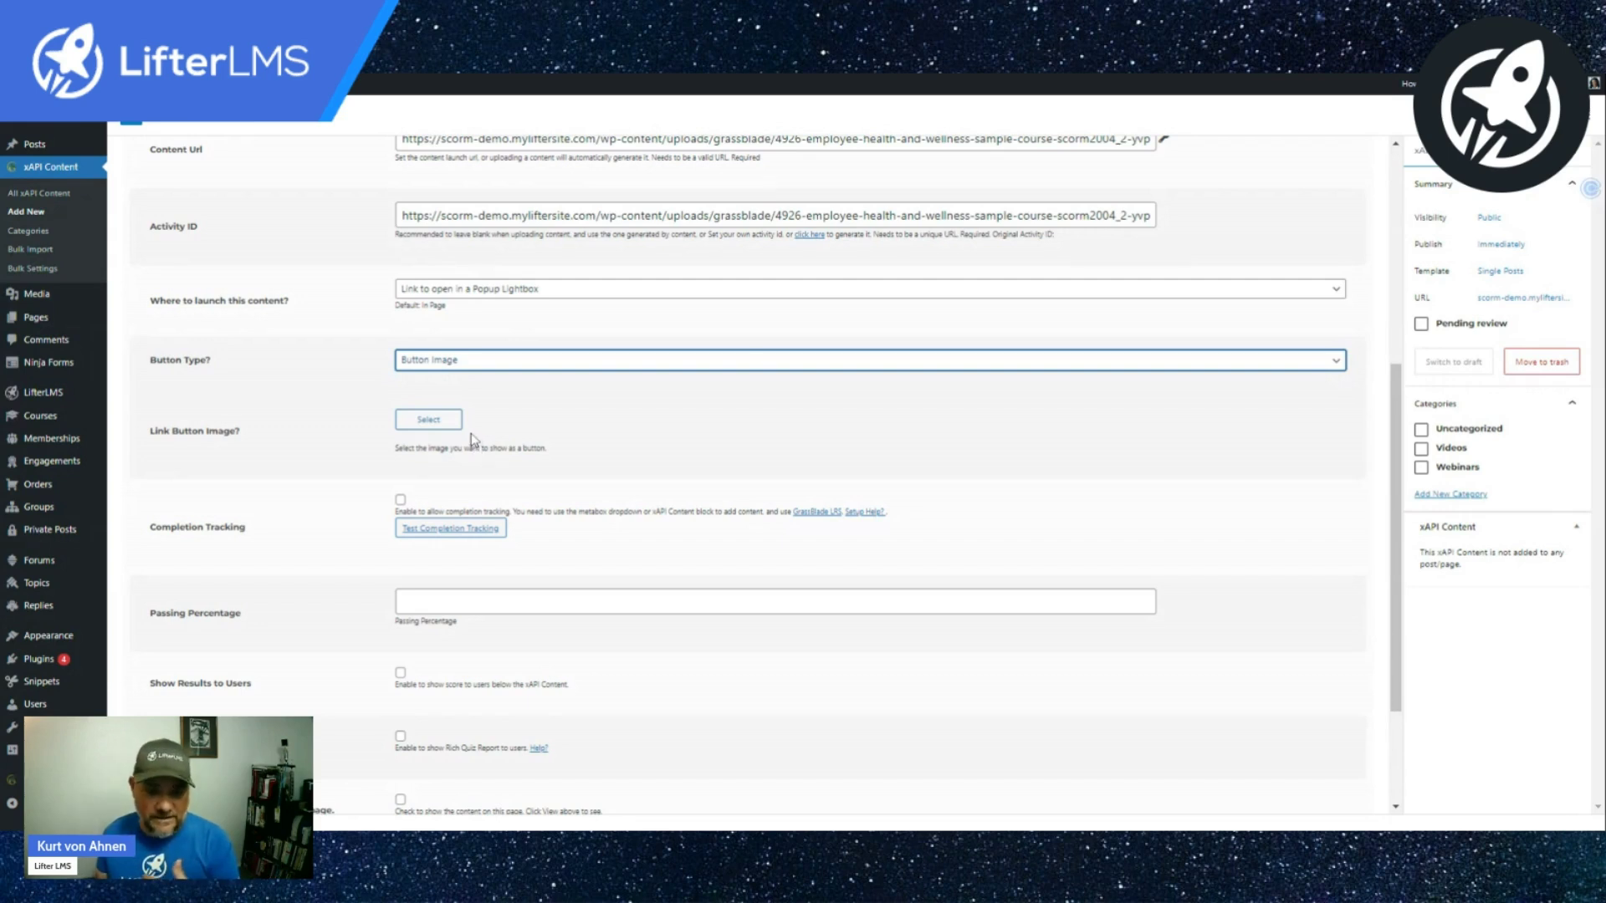
# - Enable the option to show the content on this page
pyautogui.scroll(-2, 473, 440)
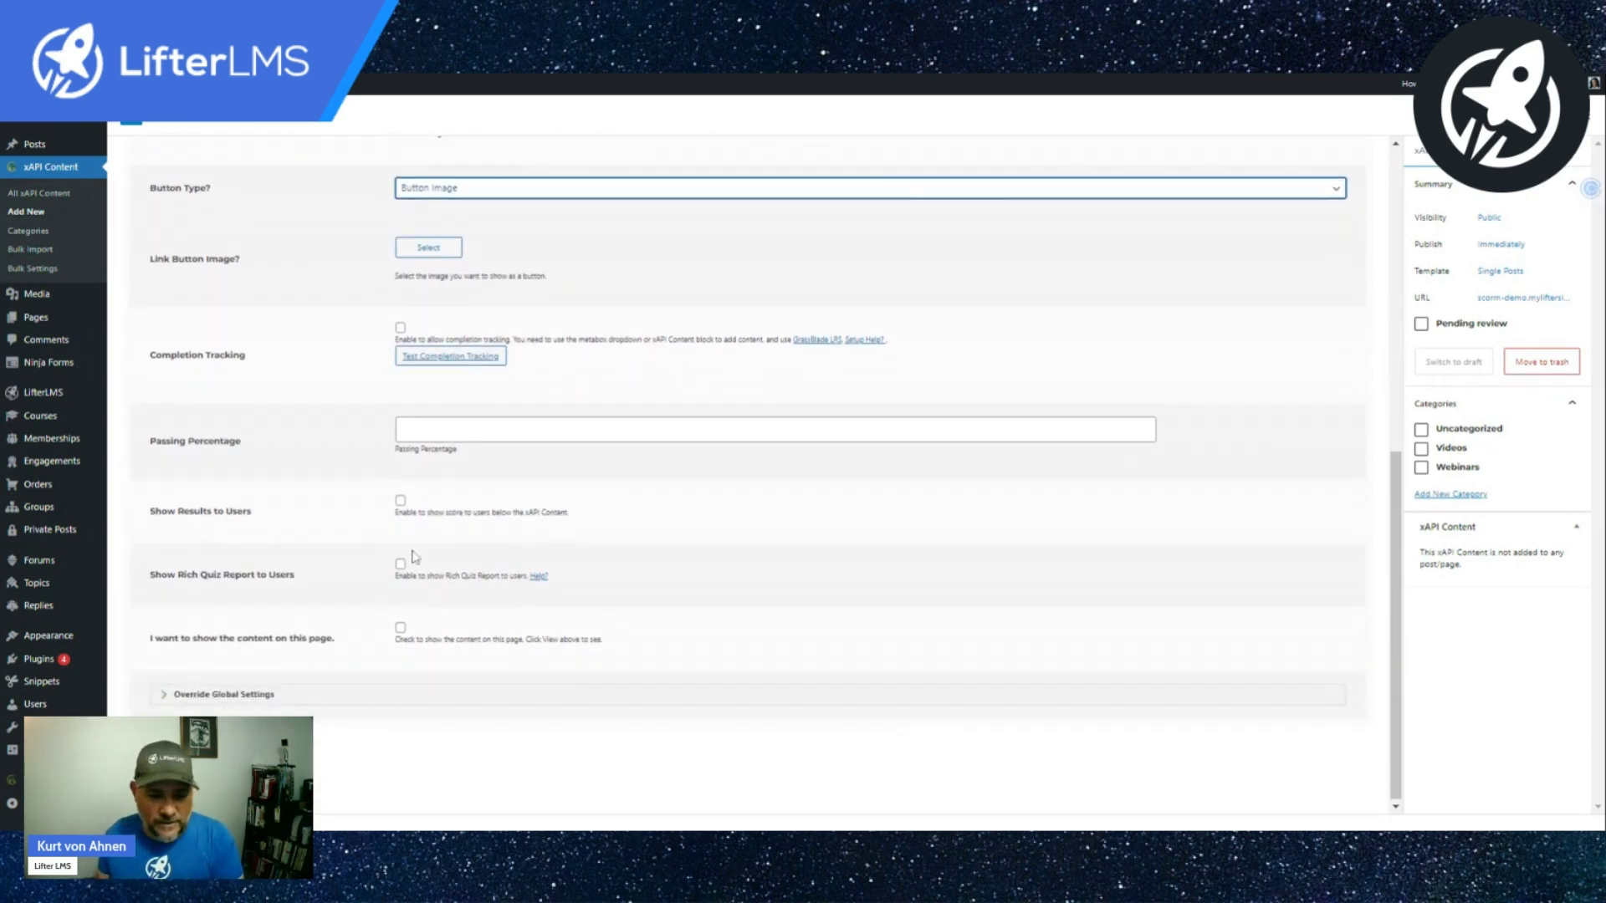
pyautogui.click(401, 628)
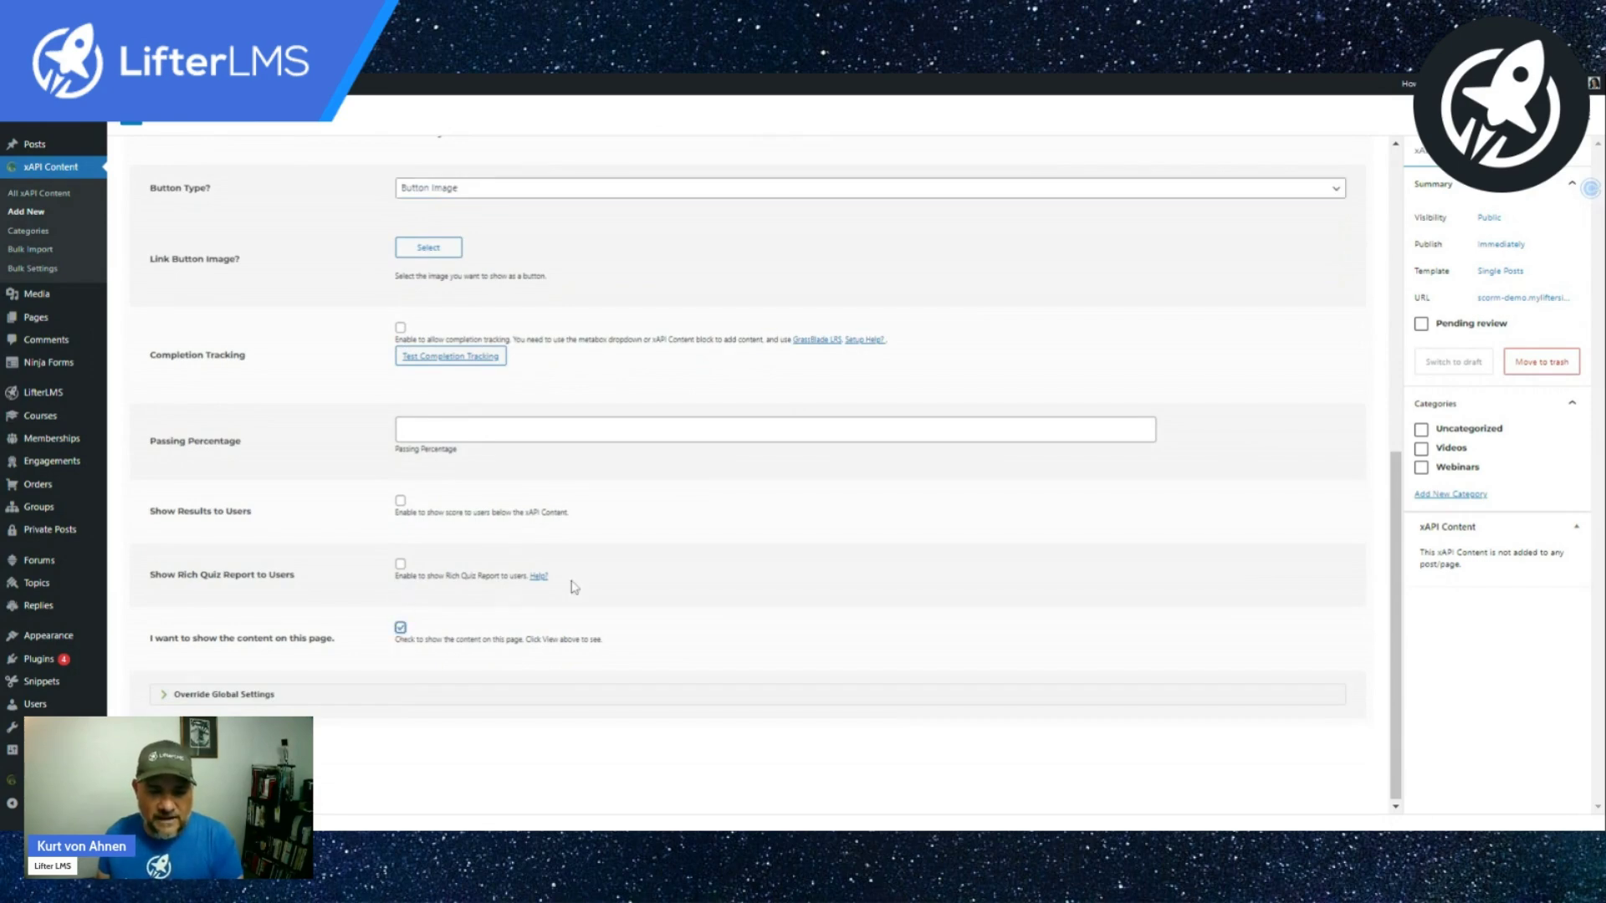
pyautogui.scroll(5, 615, 577)
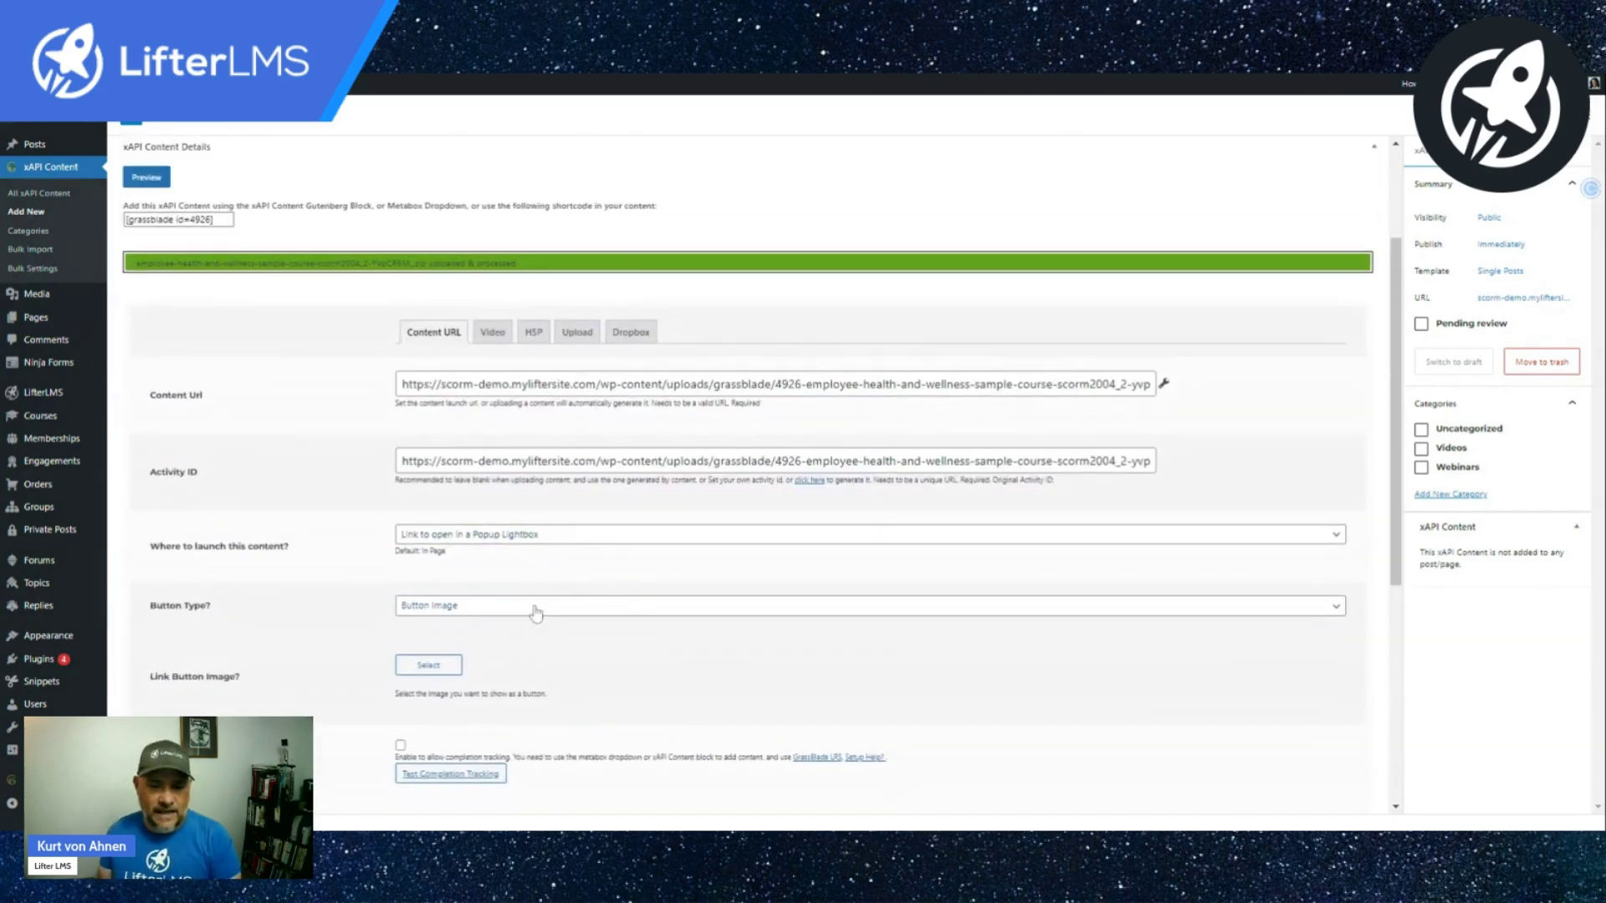
# - Expand Override Global Settings, examine its options from width and height down to endpoint and password, and collapse the section
pyautogui.scroll(-5, 519, 550)
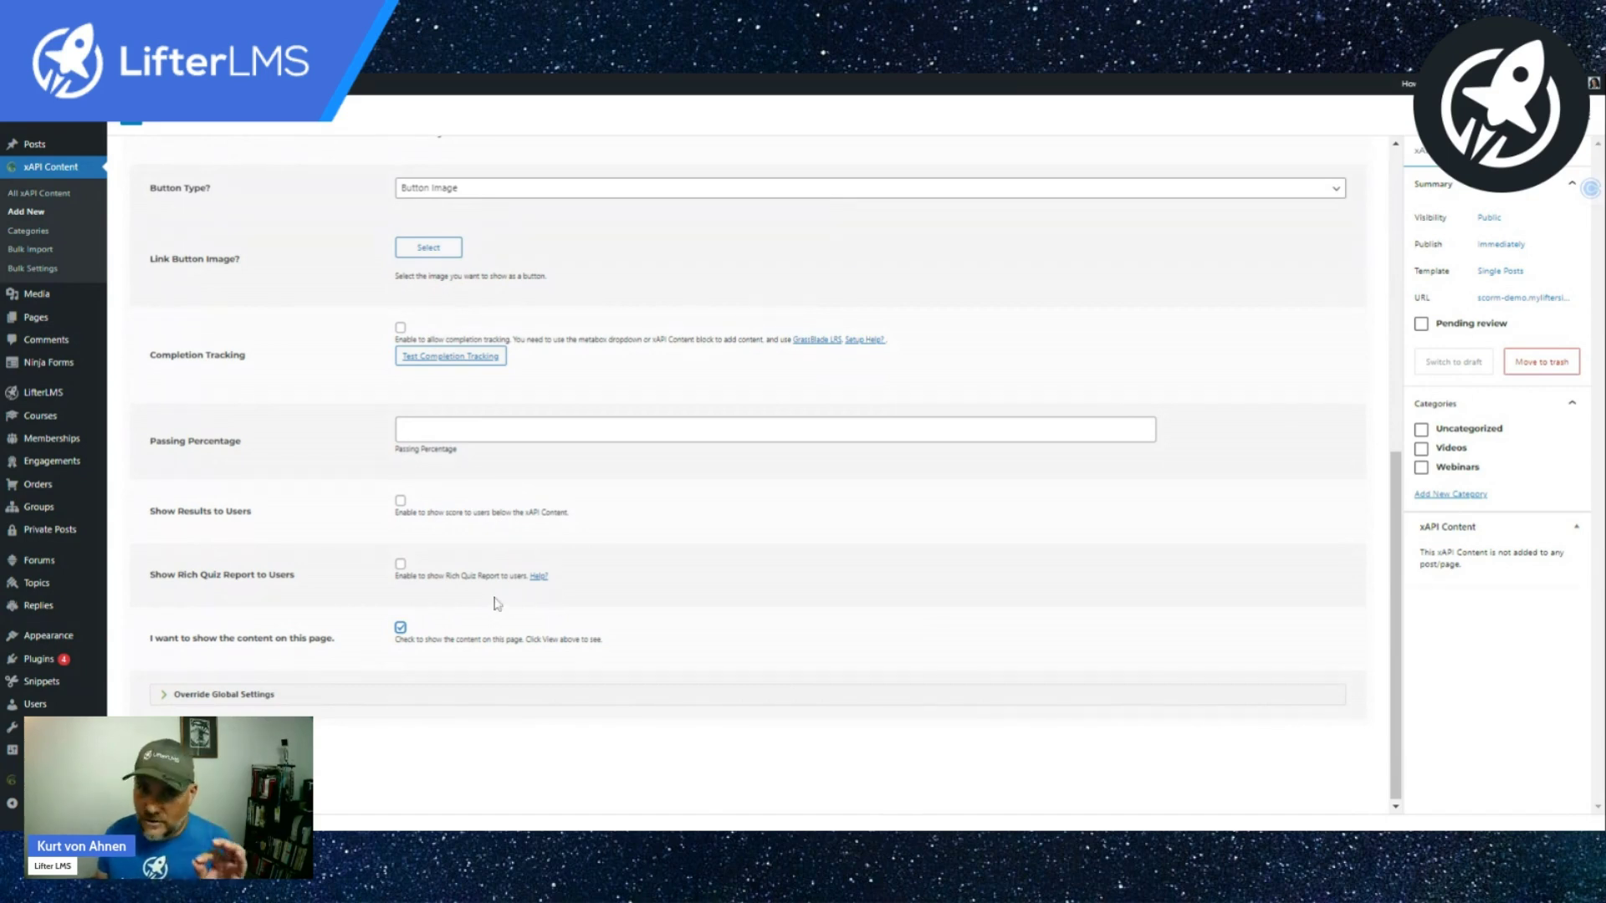
pyautogui.click(166, 701)
pyautogui.scroll(-6, 176, 705)
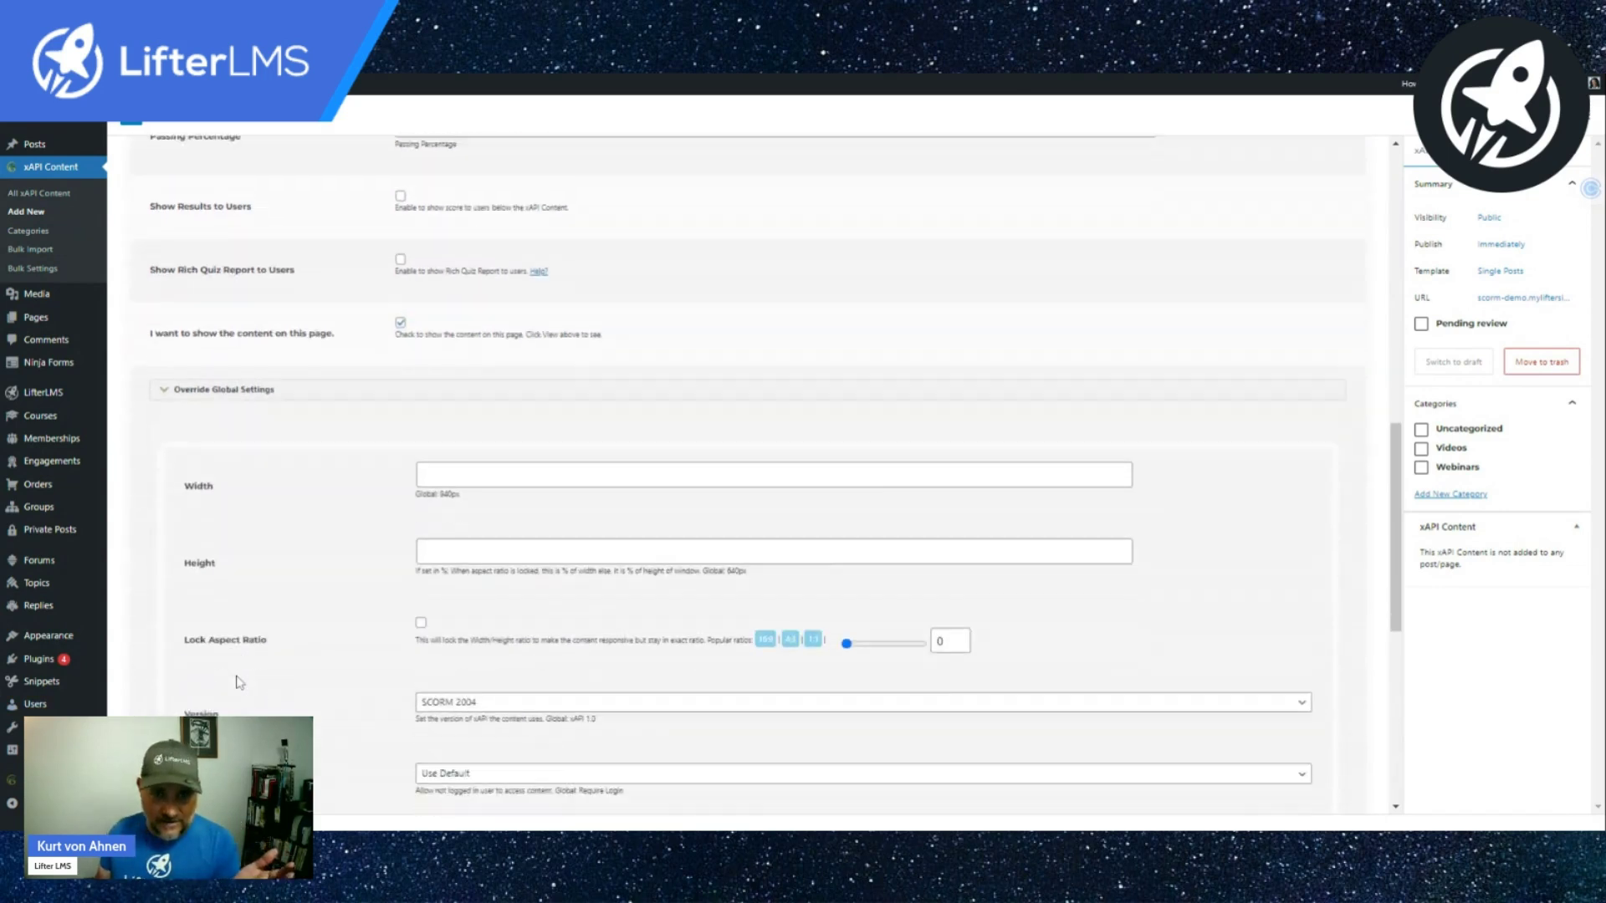
pyautogui.scroll(-1, 247, 680)
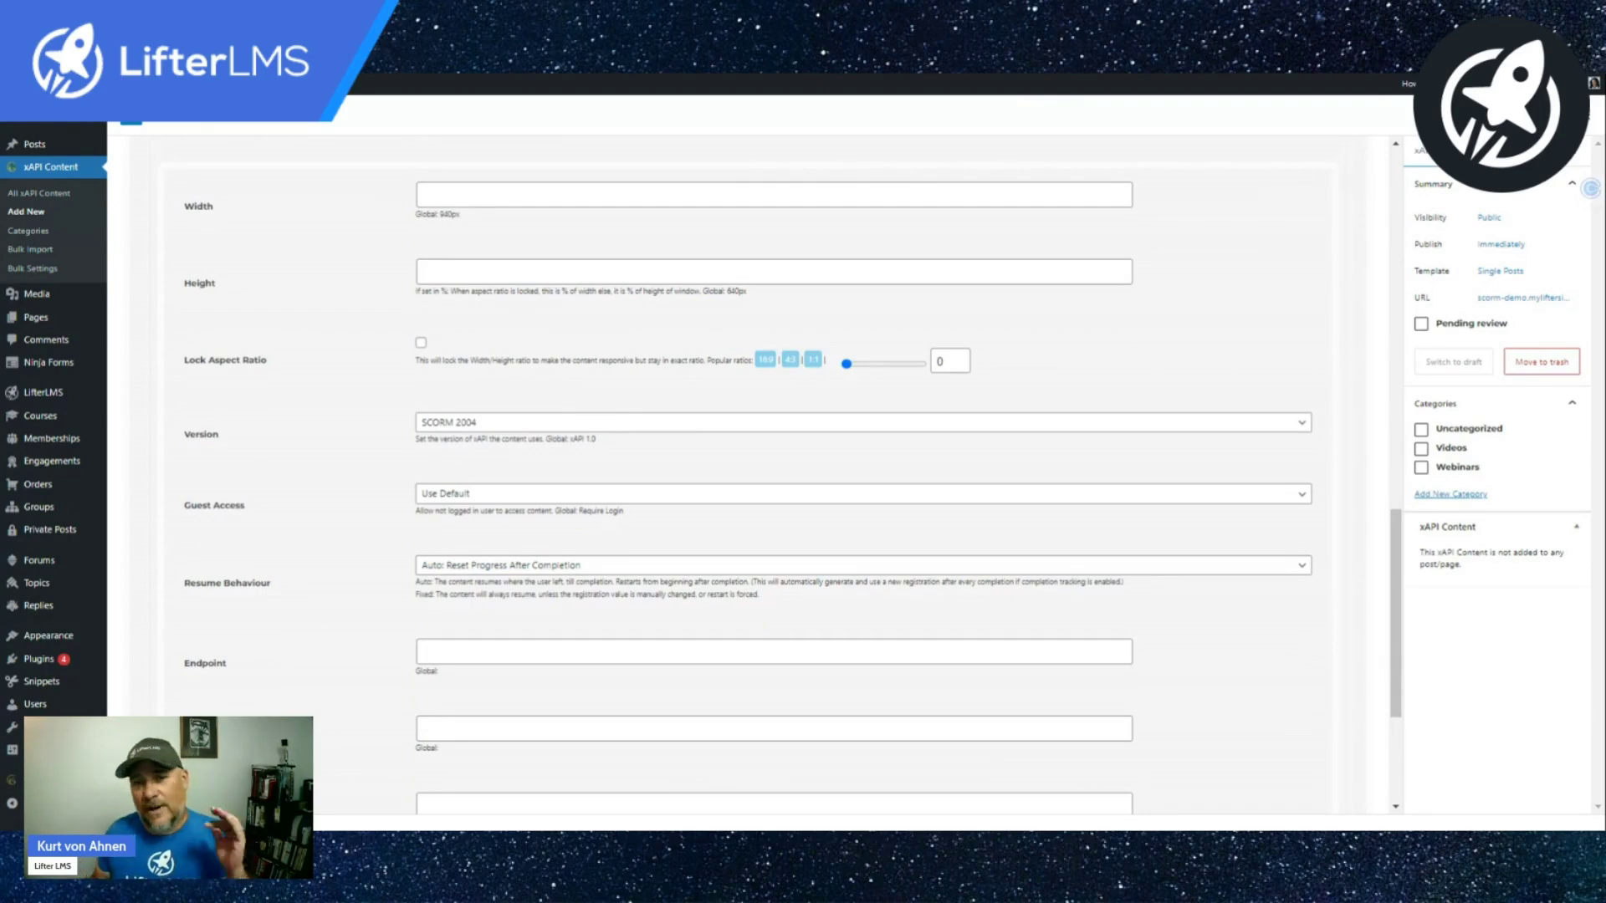
pyautogui.click(444, 195)
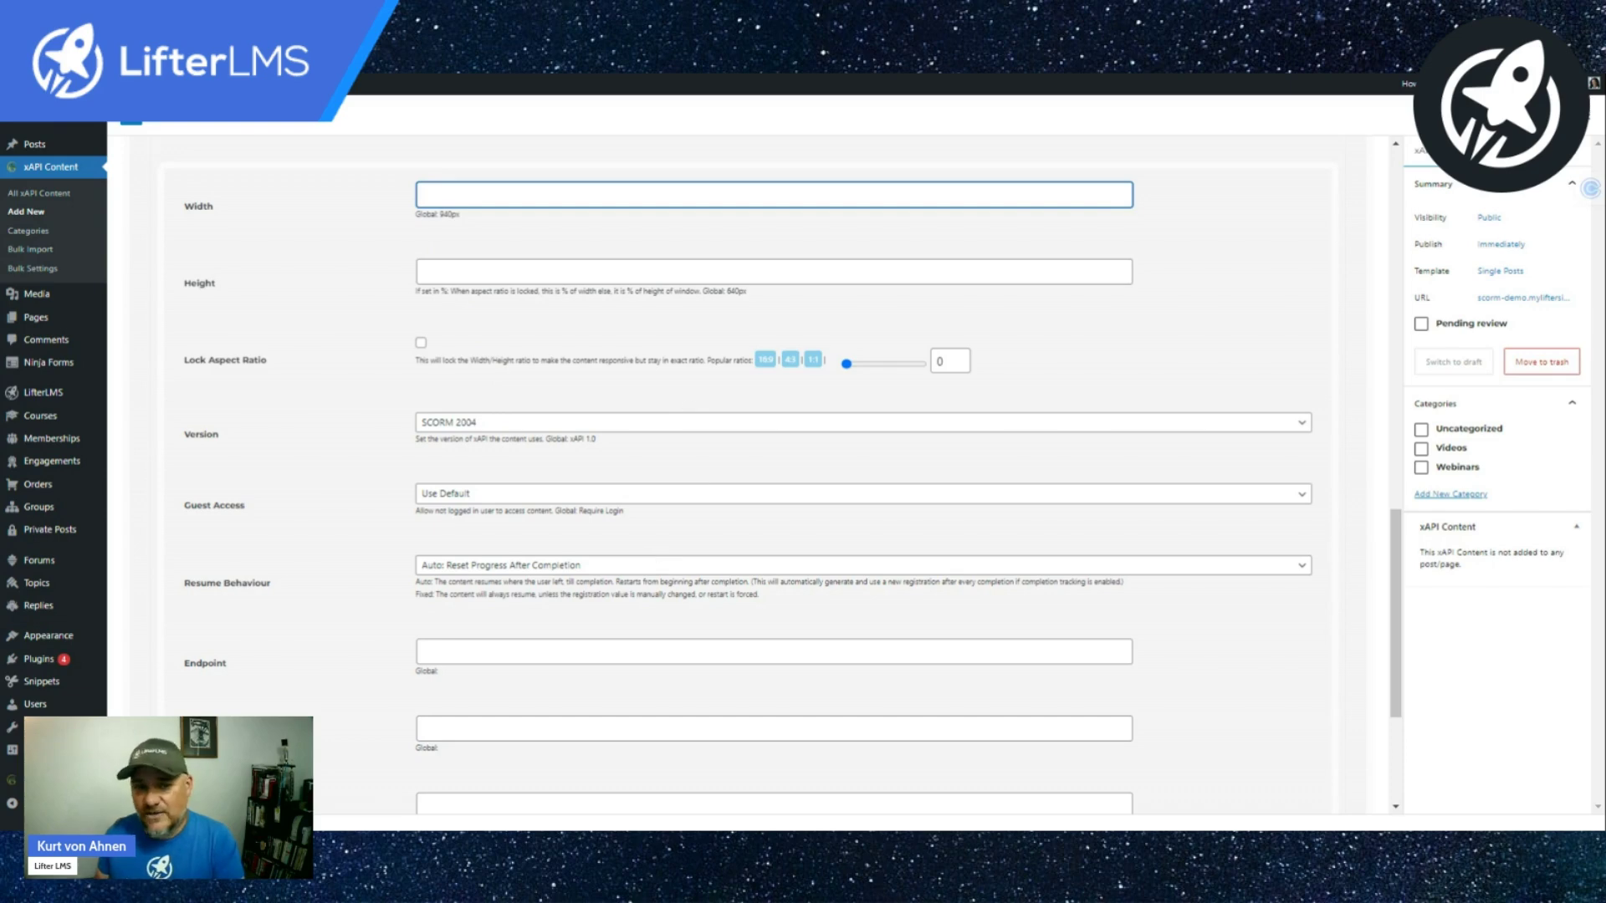
pyautogui.scroll(-3, 431, 493)
pyautogui.scroll(2, 429, 501)
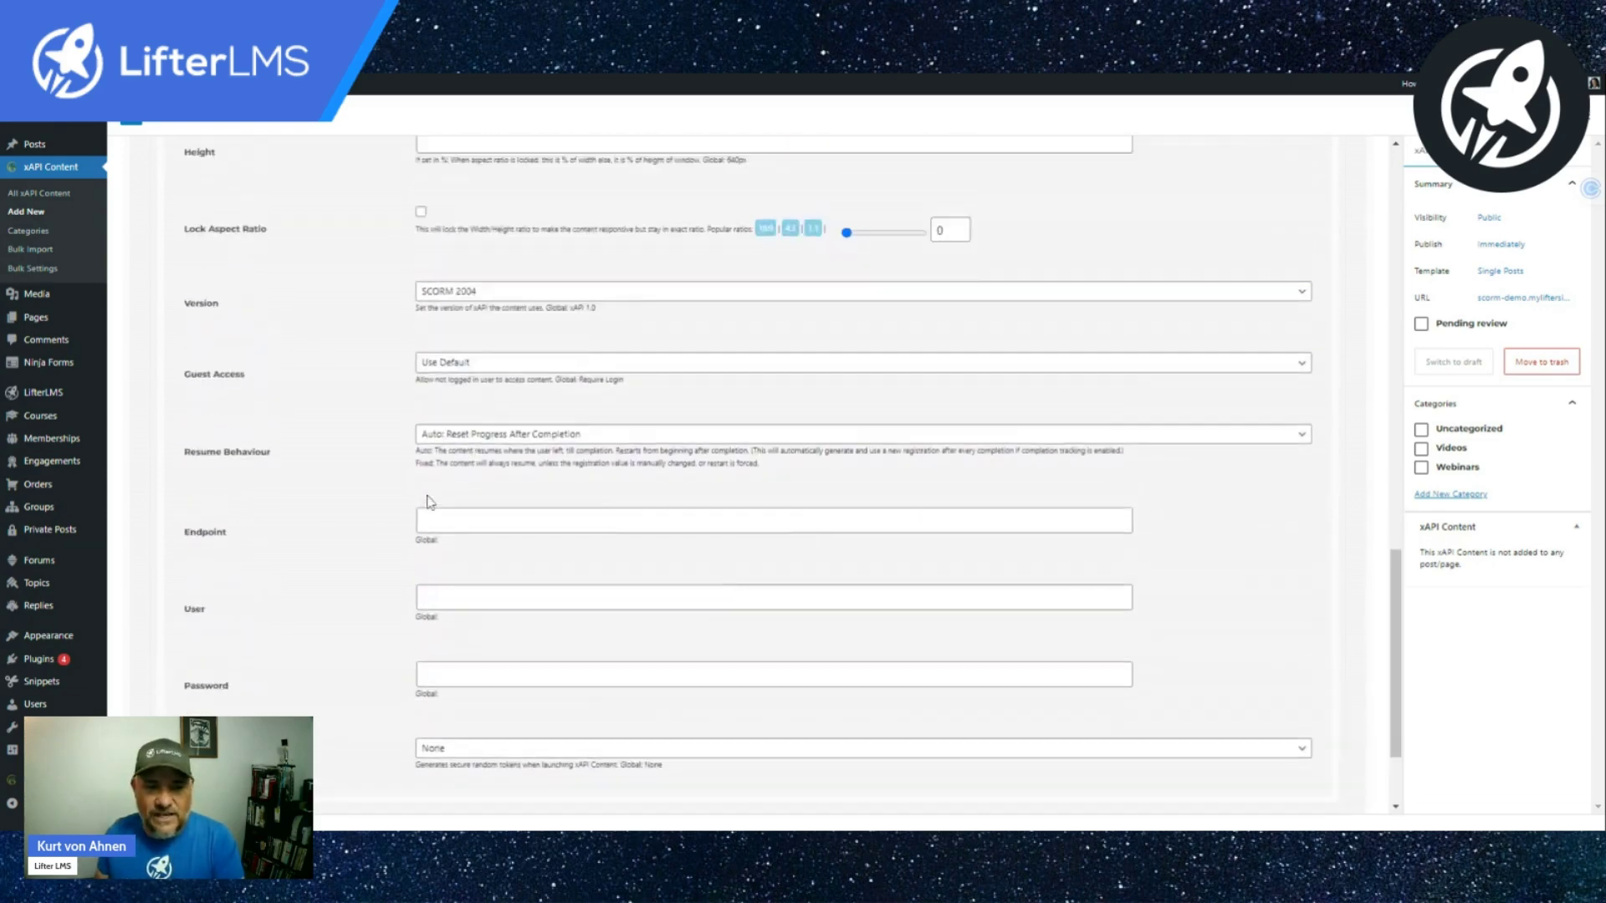
pyautogui.scroll(4, 429, 502)
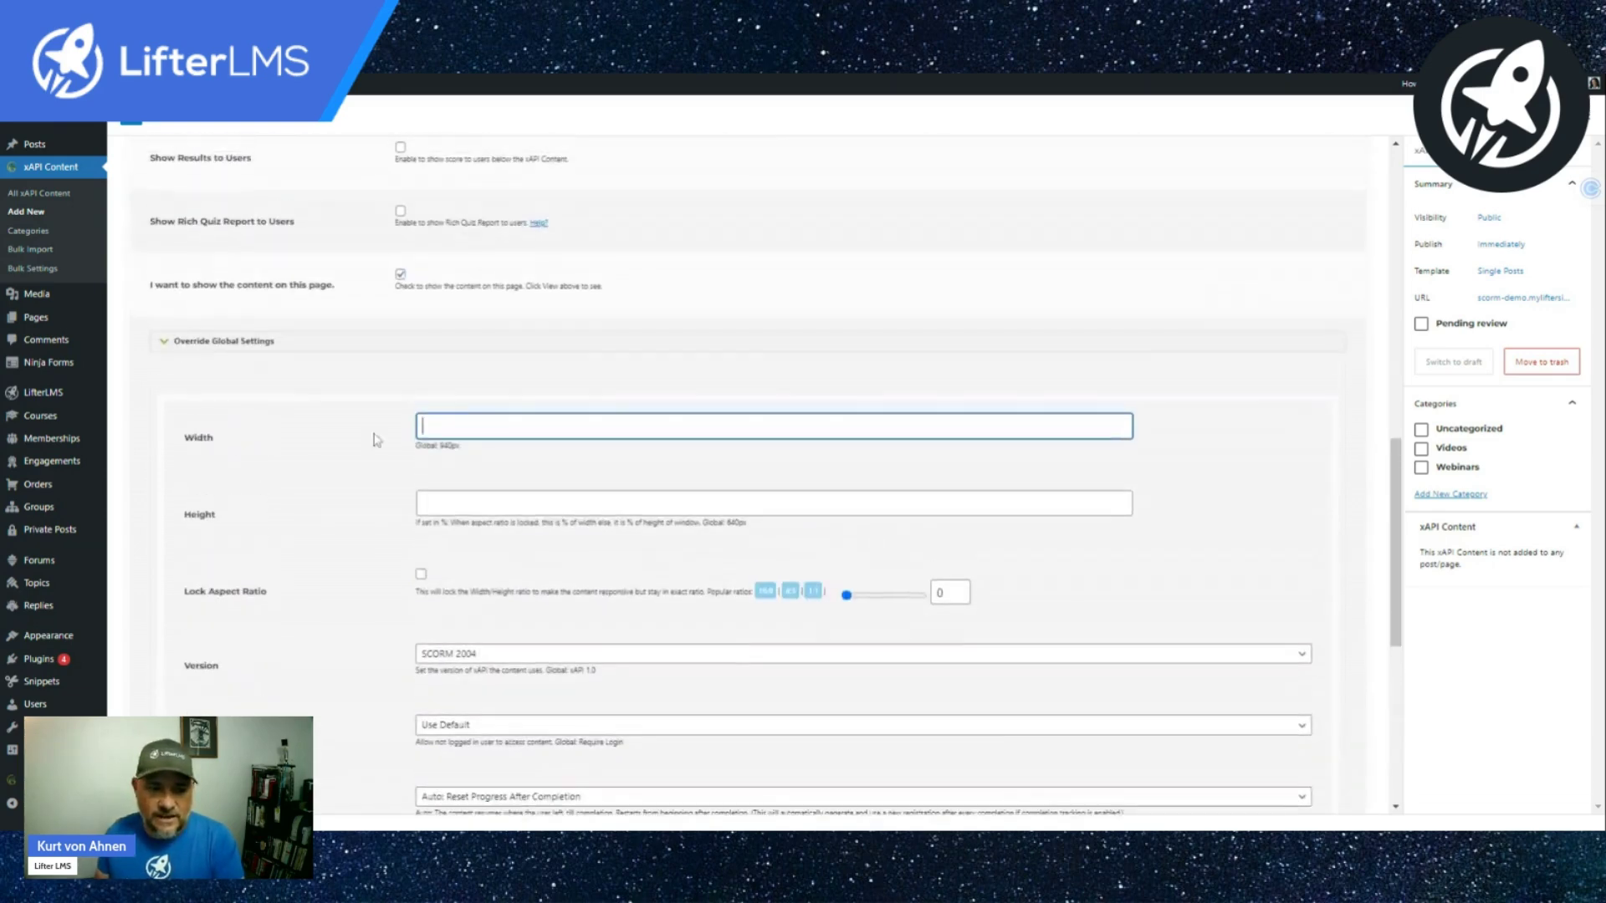
pyautogui.click(165, 348)
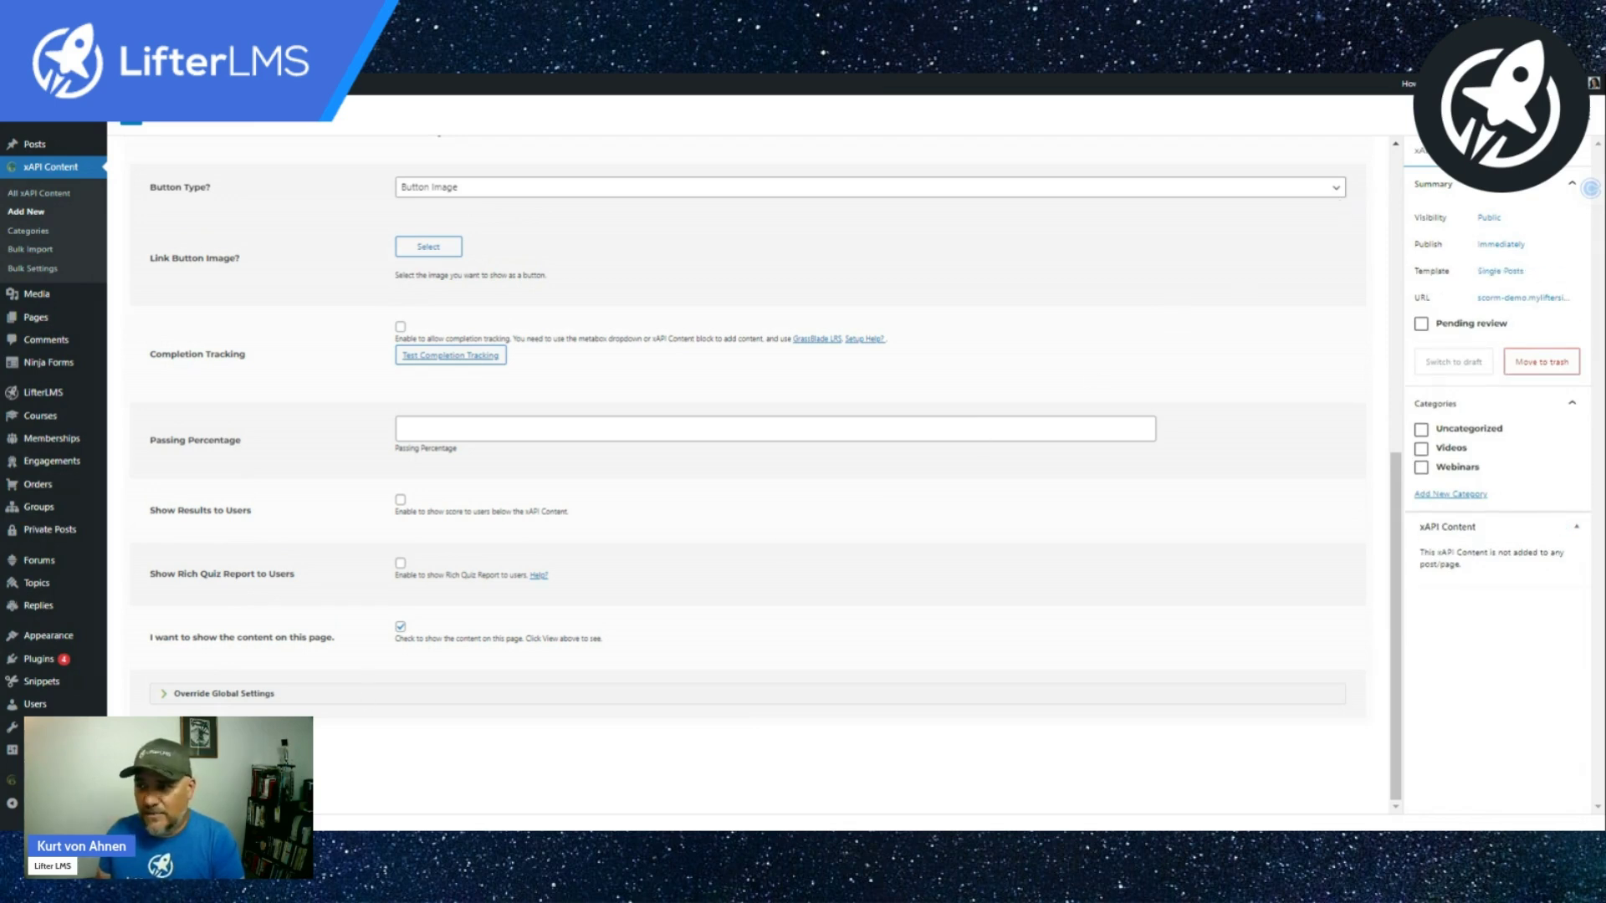
# - Publish the Employee Health and Wellness (Sample Course) xAPI Content entry and return to its title
pyautogui.click(1508, 115)
pyautogui.click(1470, 114)
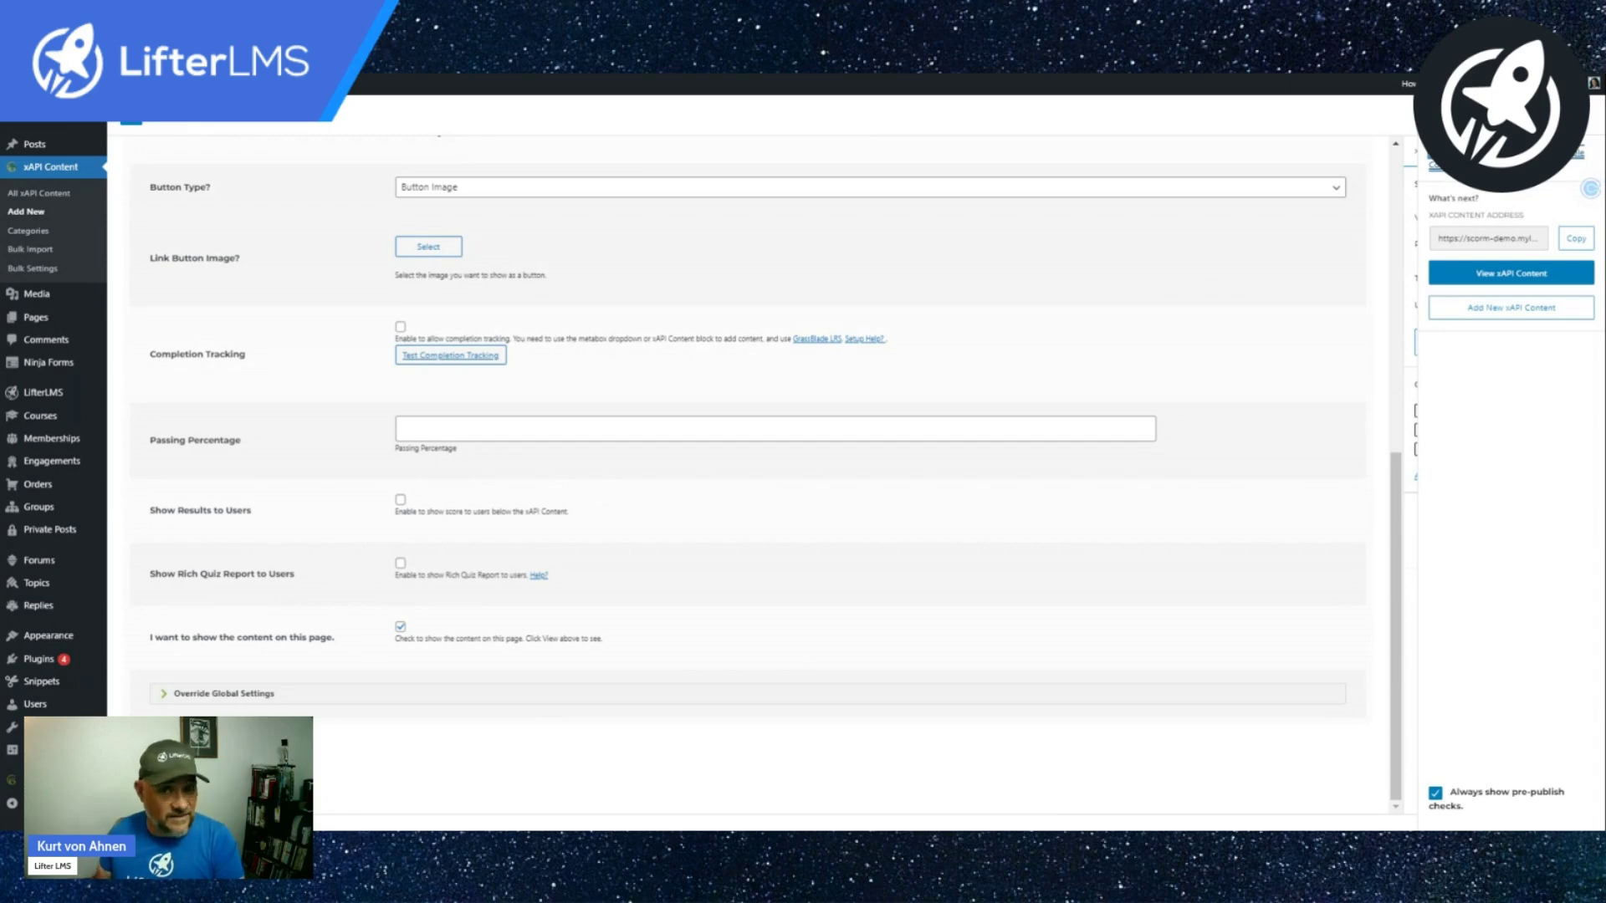
pyautogui.scroll(8, 147, 318)
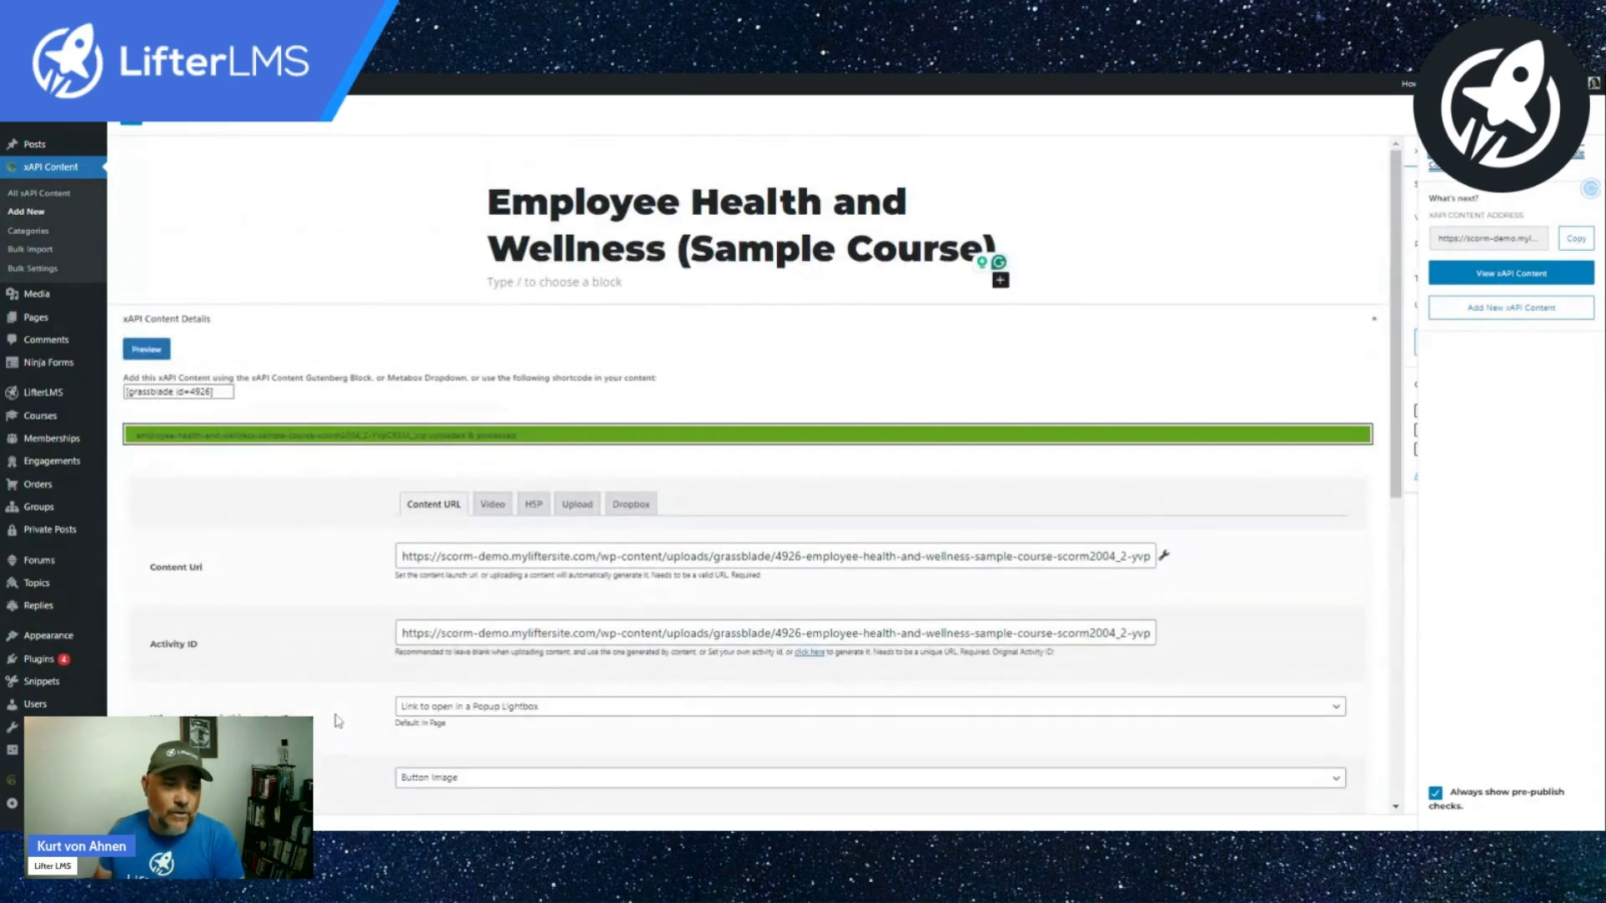